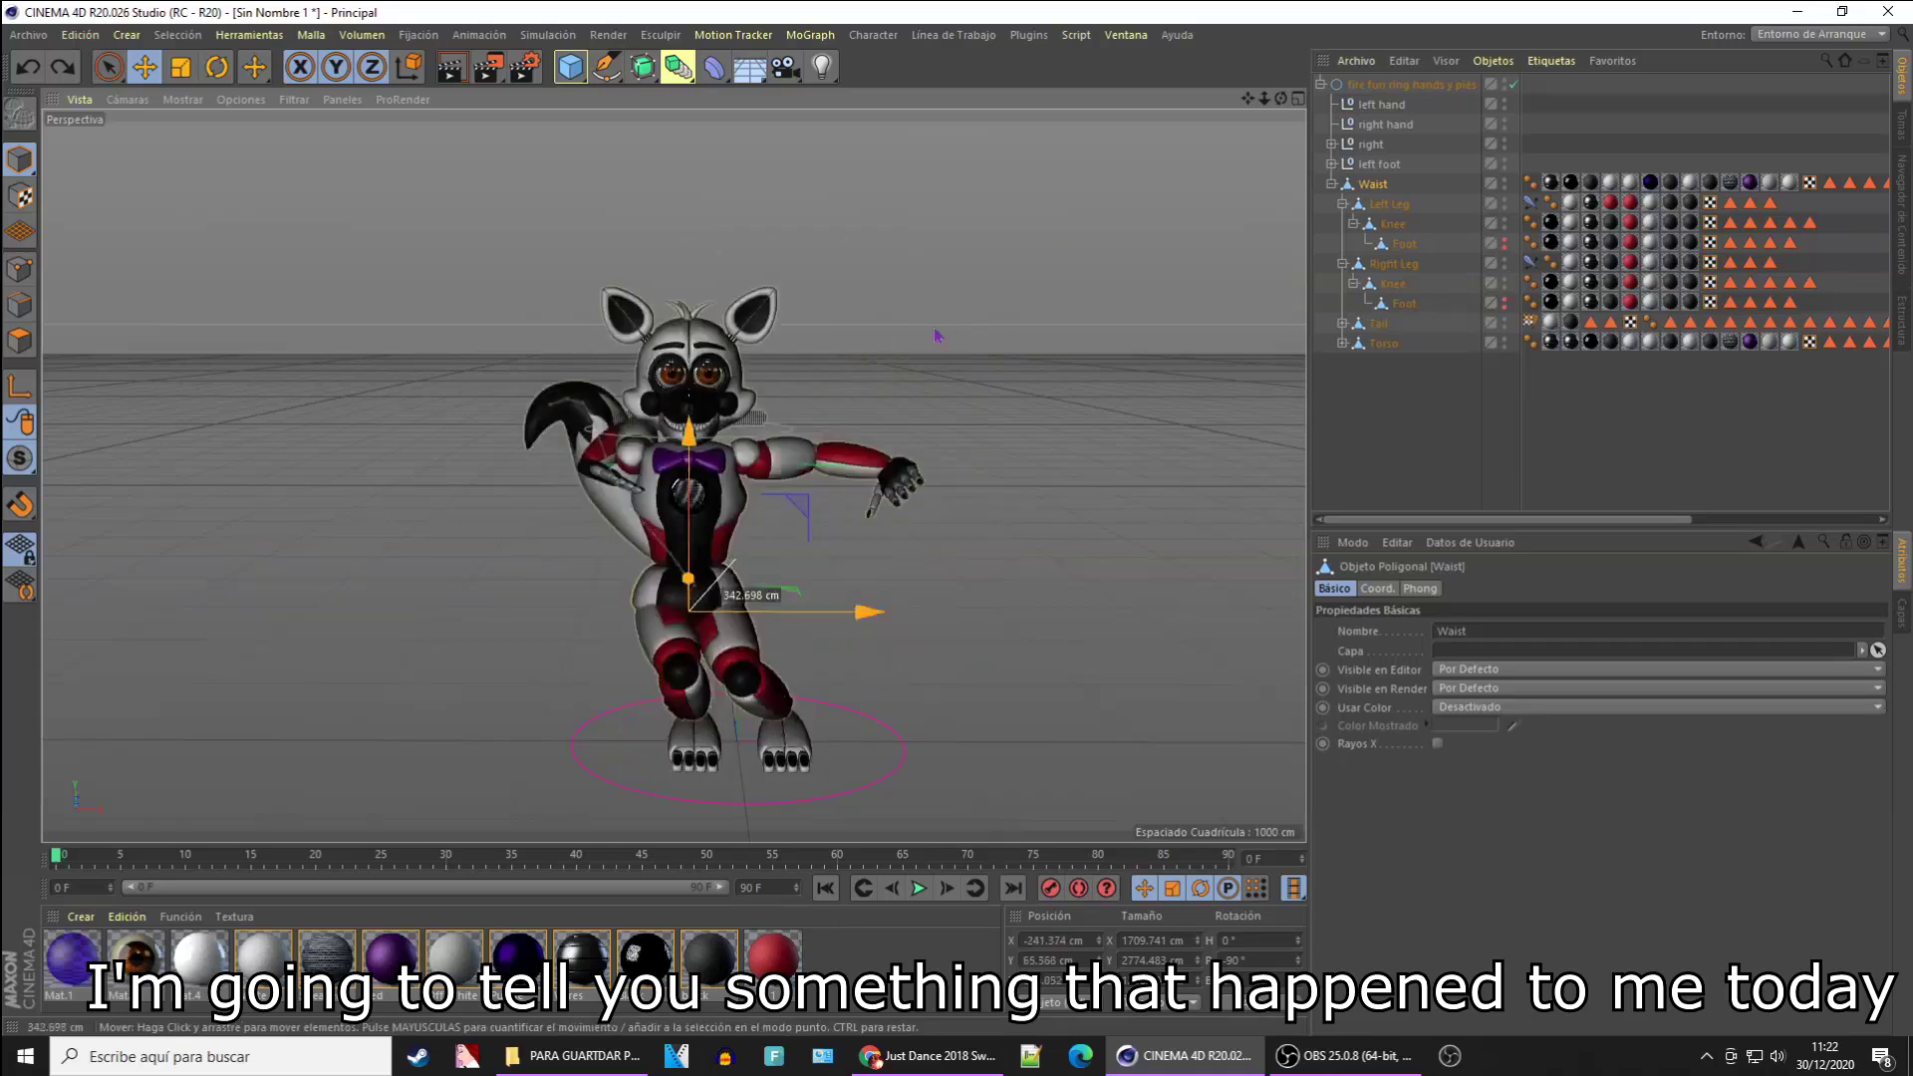
Step: Move the fox's Waist joint to repose the character in front of the dancers backdrop
mouse_move(1061, 259)
mouse_down()
mouse_move(1068, 327)
mouse_move(1026, 420)
mouse_move(1190, 850)
mouse_move(894, 312)
mouse_move(716, 459)
mouse_up()
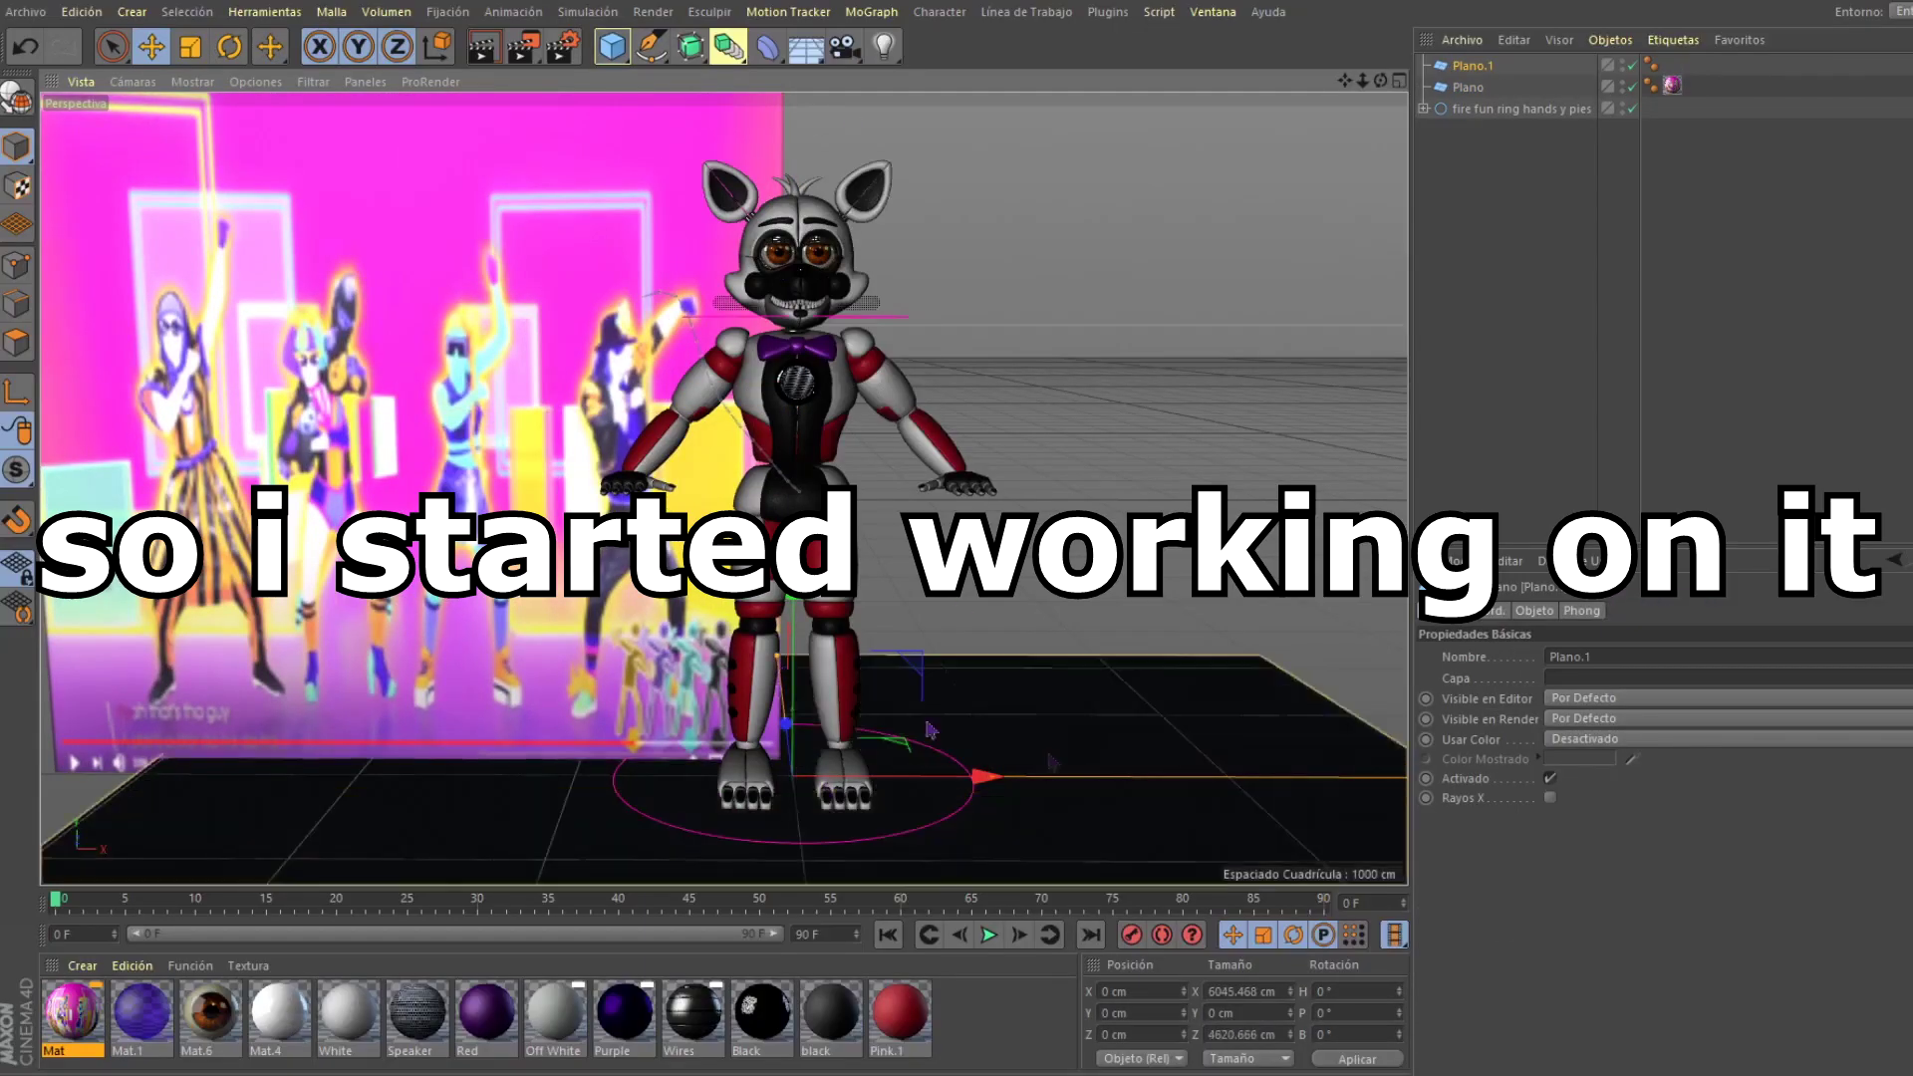
Step: Rotate the new plane about 90 degrees and add a light to the scene
key(r)
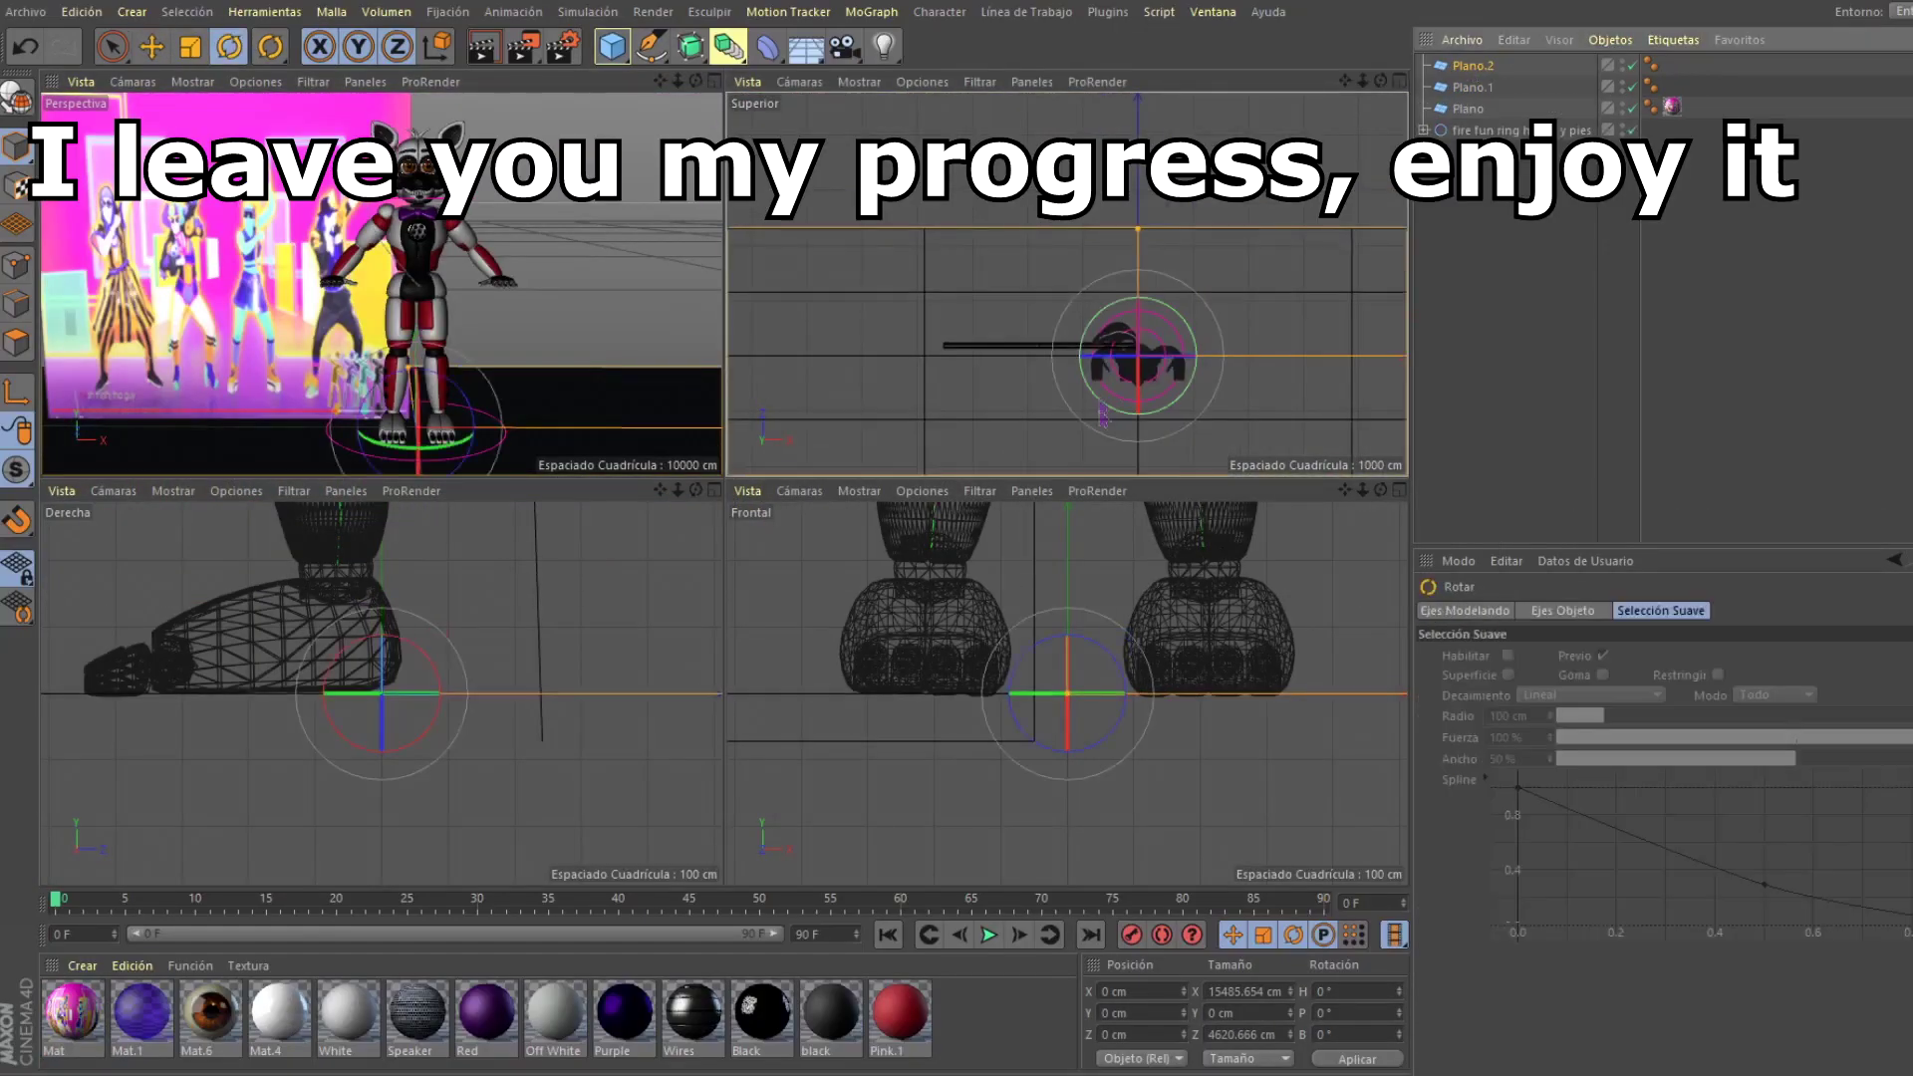
drag(1103, 250, 1242, 322)
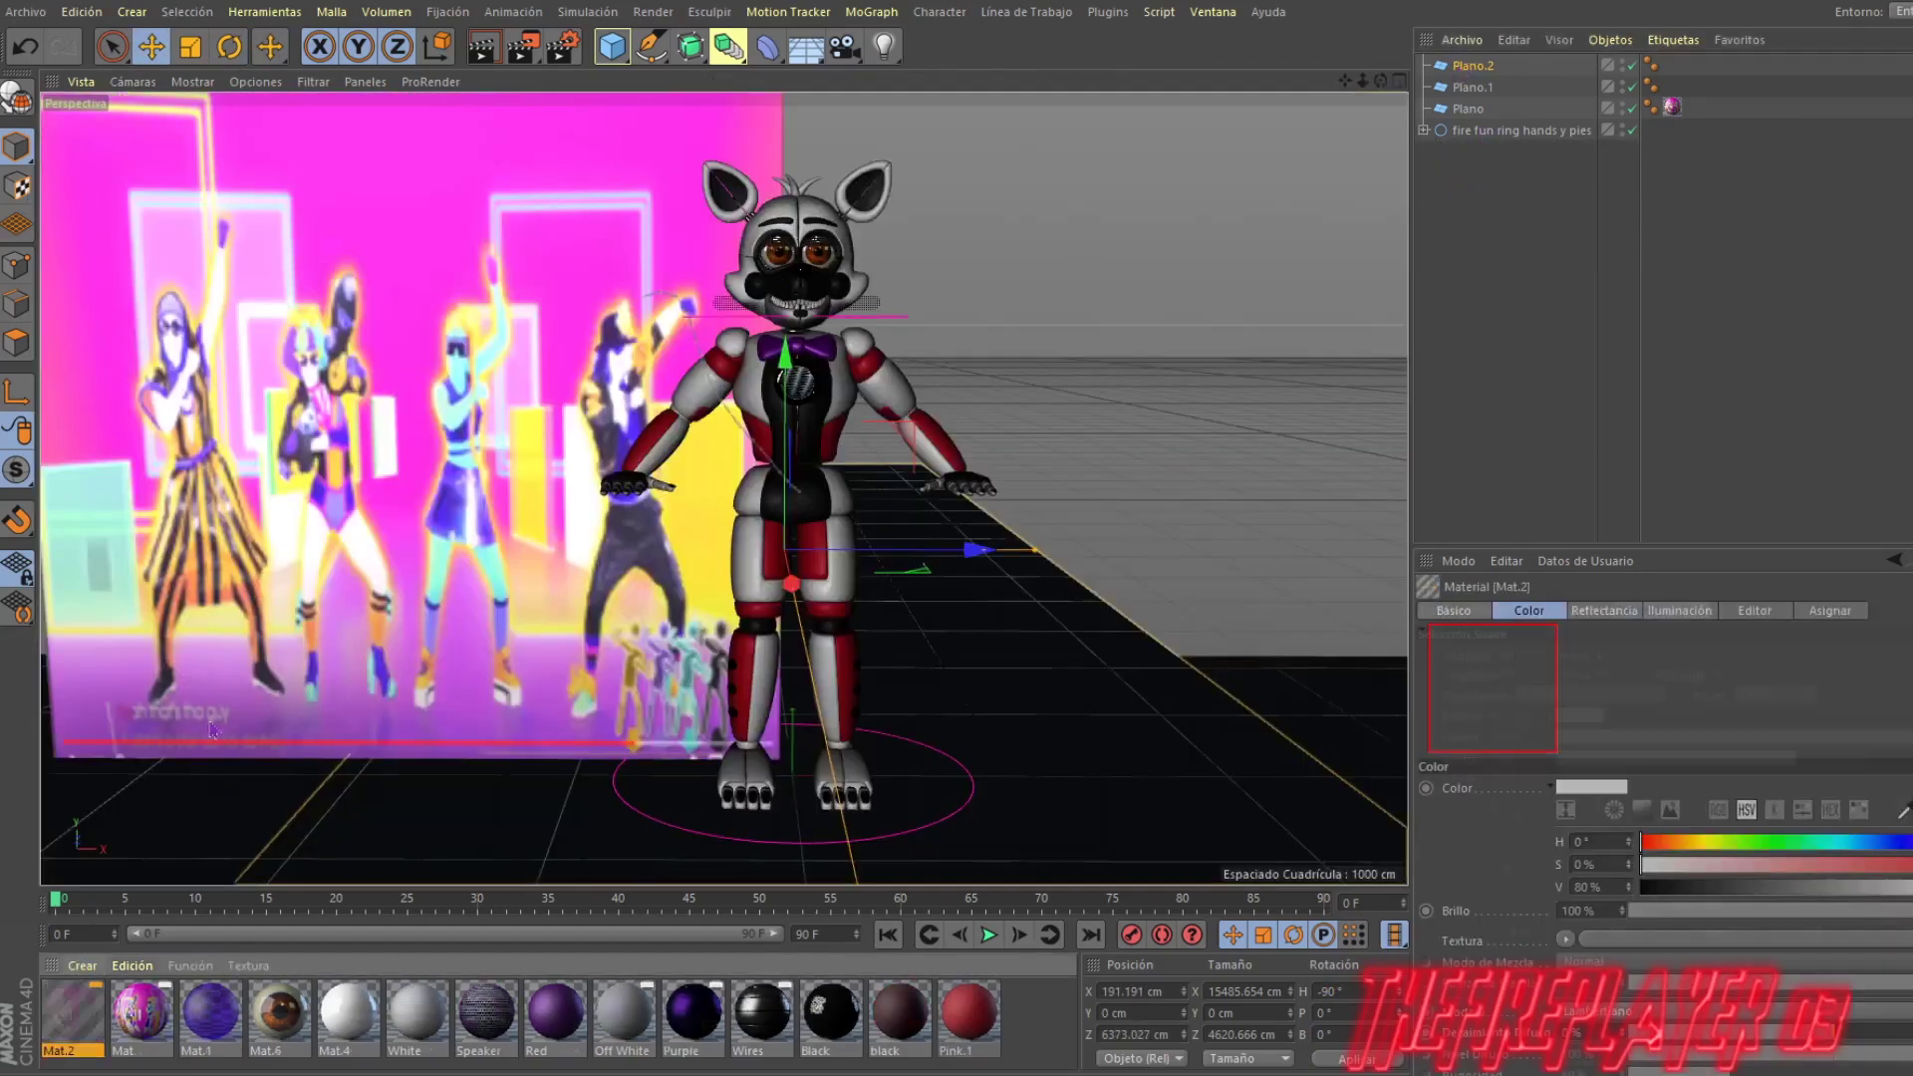
click(1604, 609)
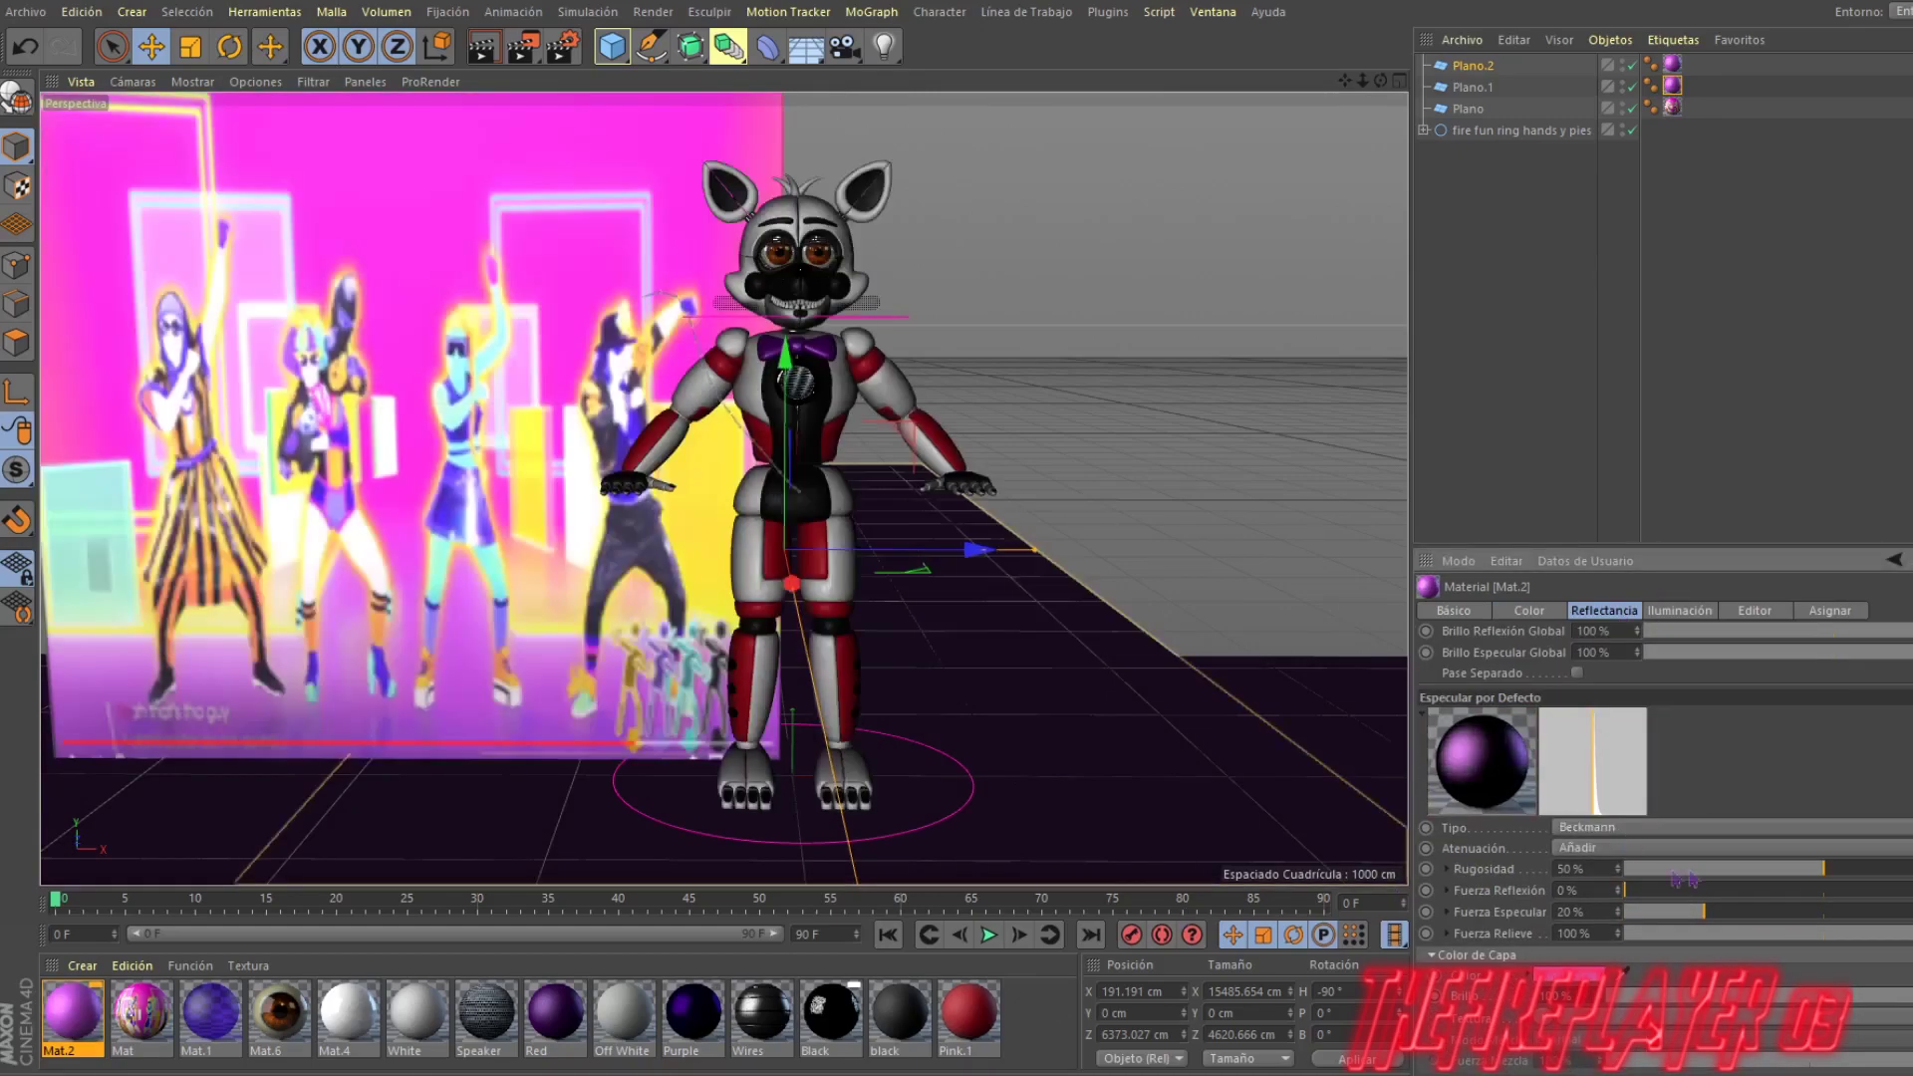
click(883, 46)
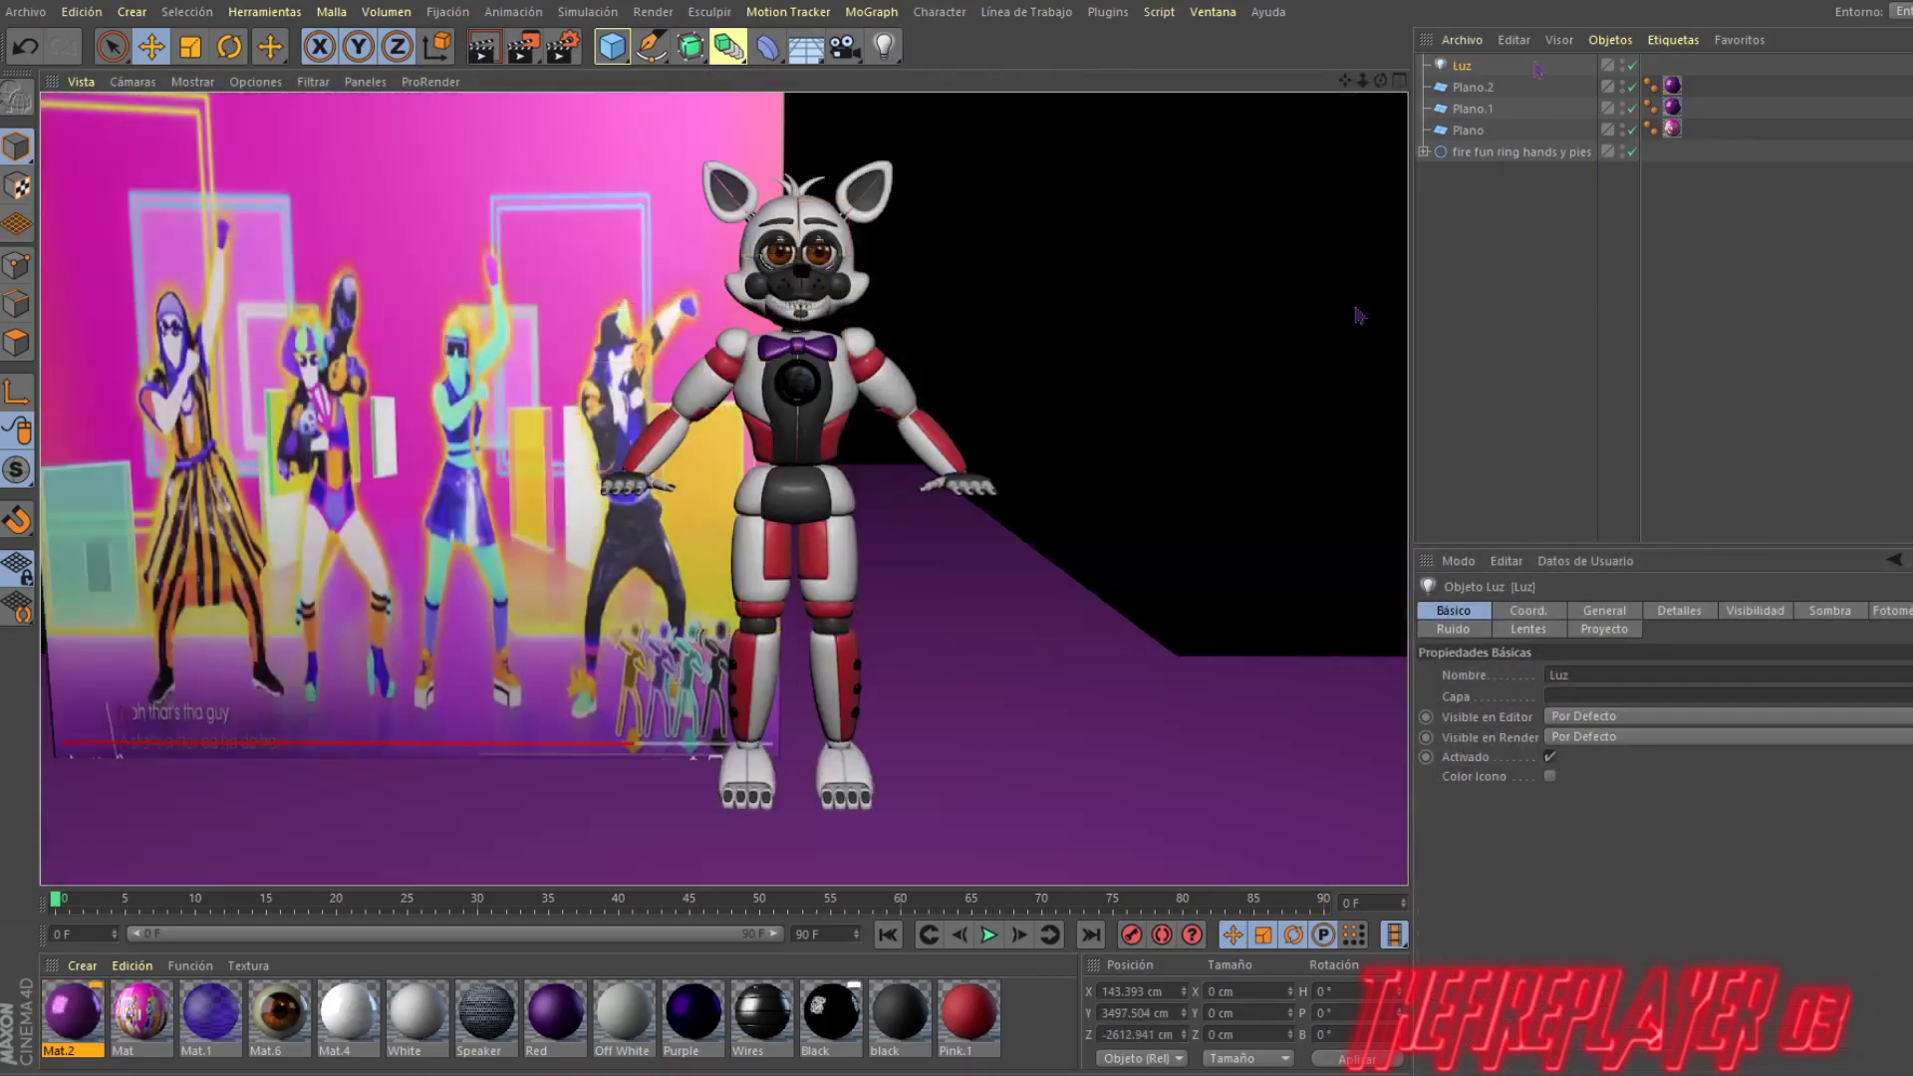
Step: Make the floor material Mat.2 glossy light purple via its Reflectance and Color settings
click(1604, 610)
click(1672, 106)
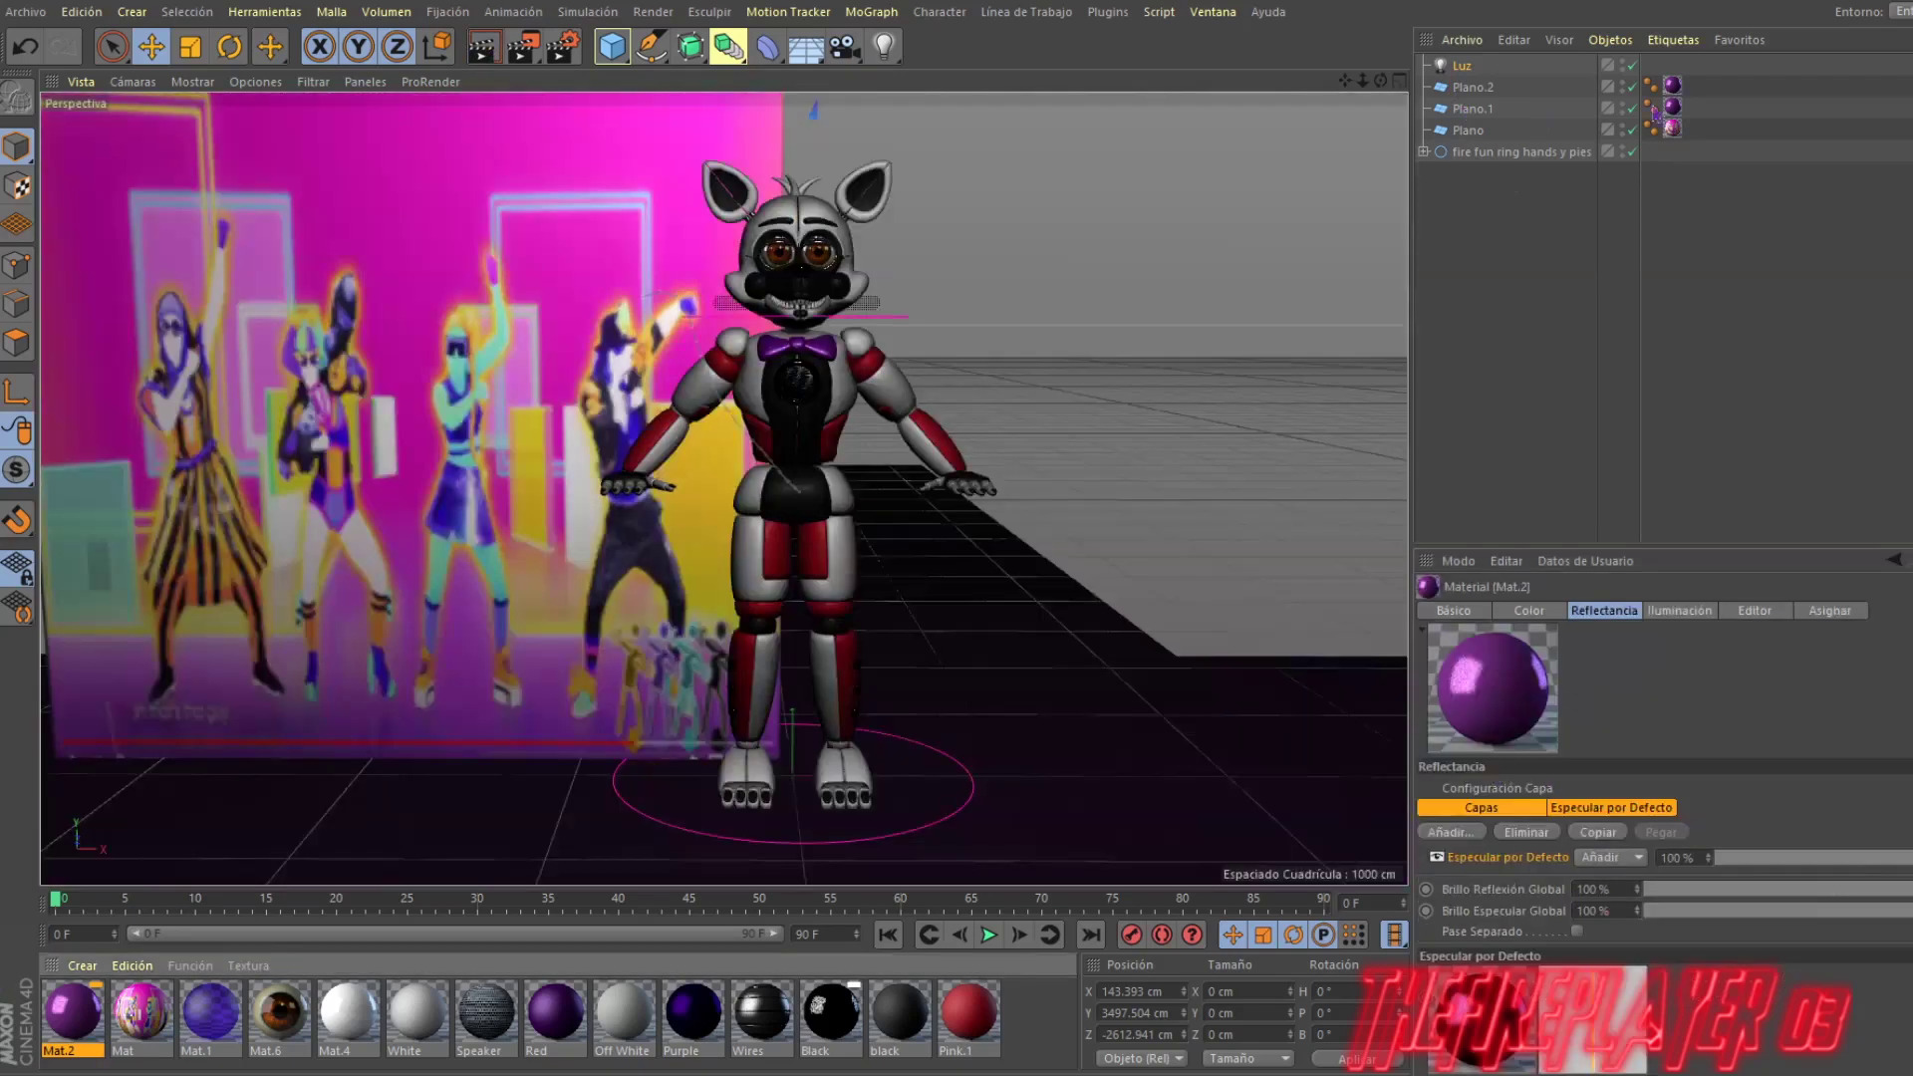
click(1471, 110)
click(71, 1011)
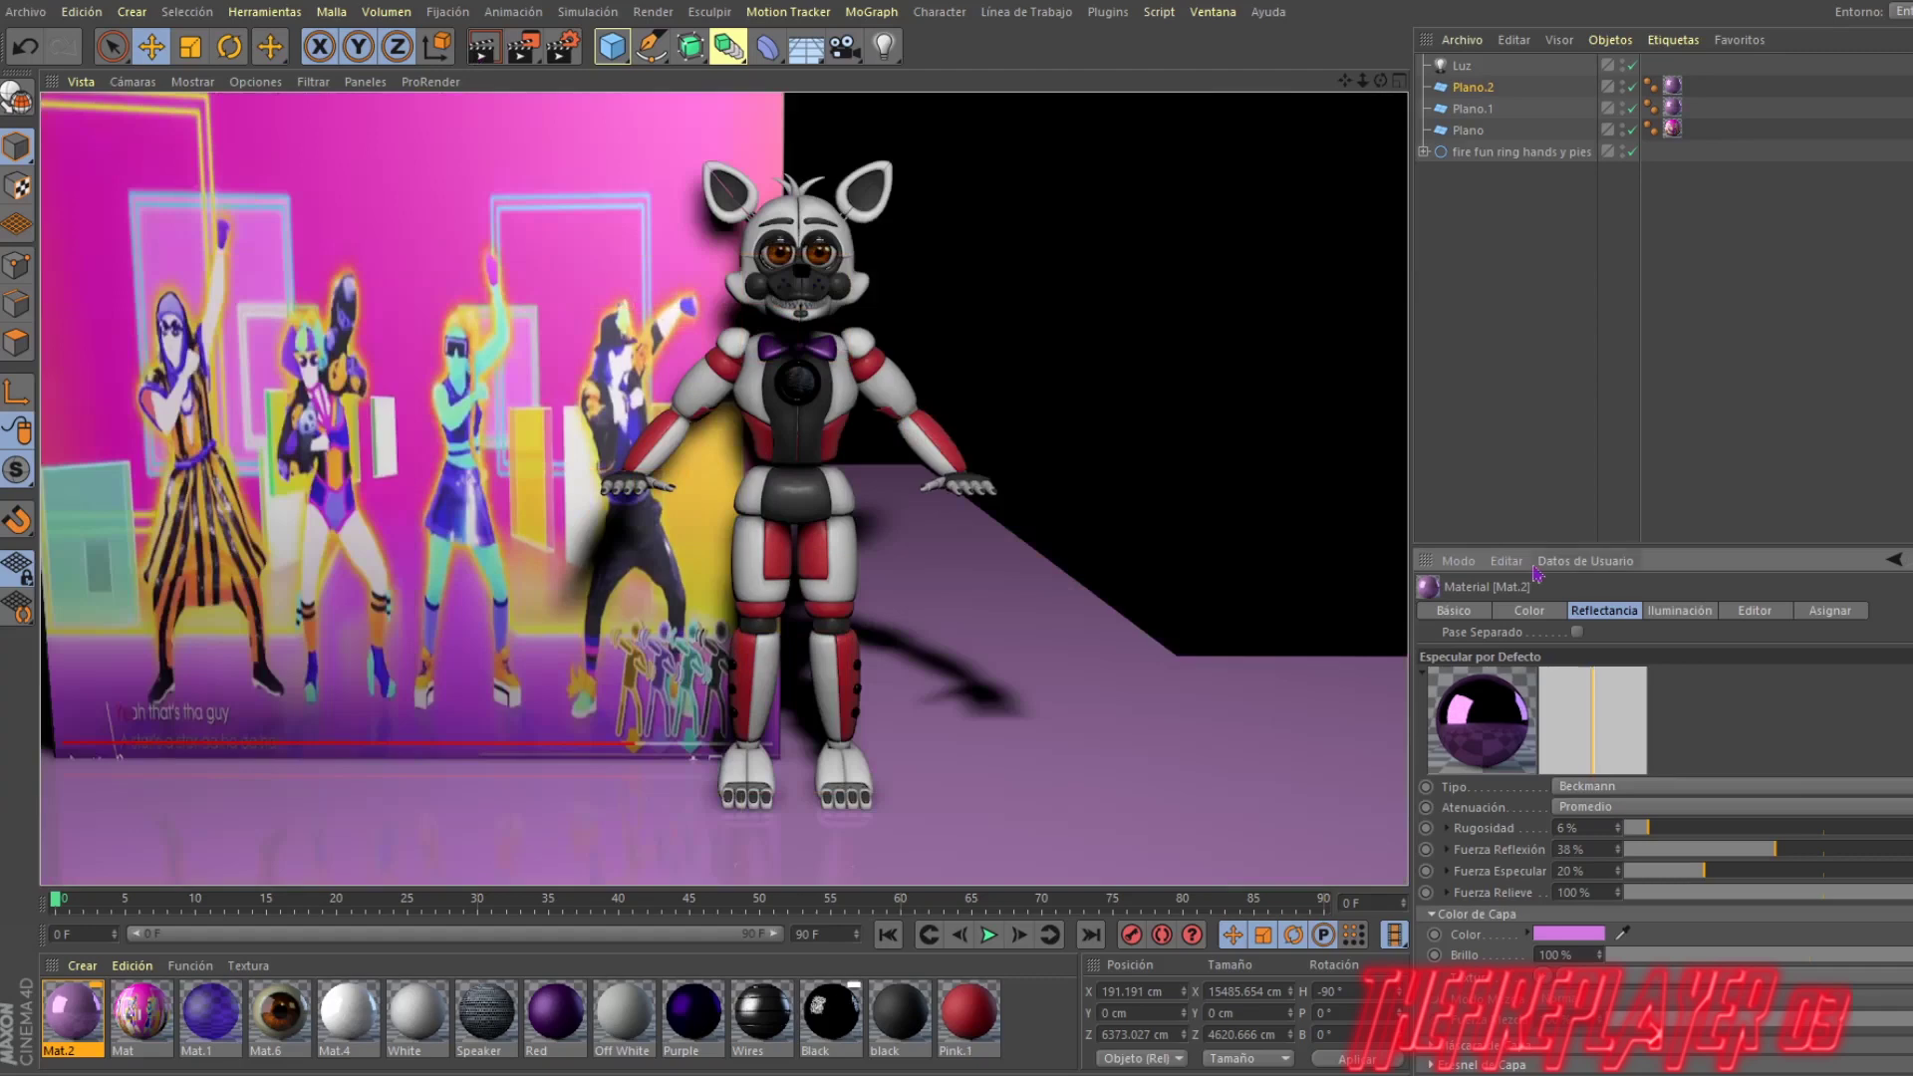
click(1529, 610)
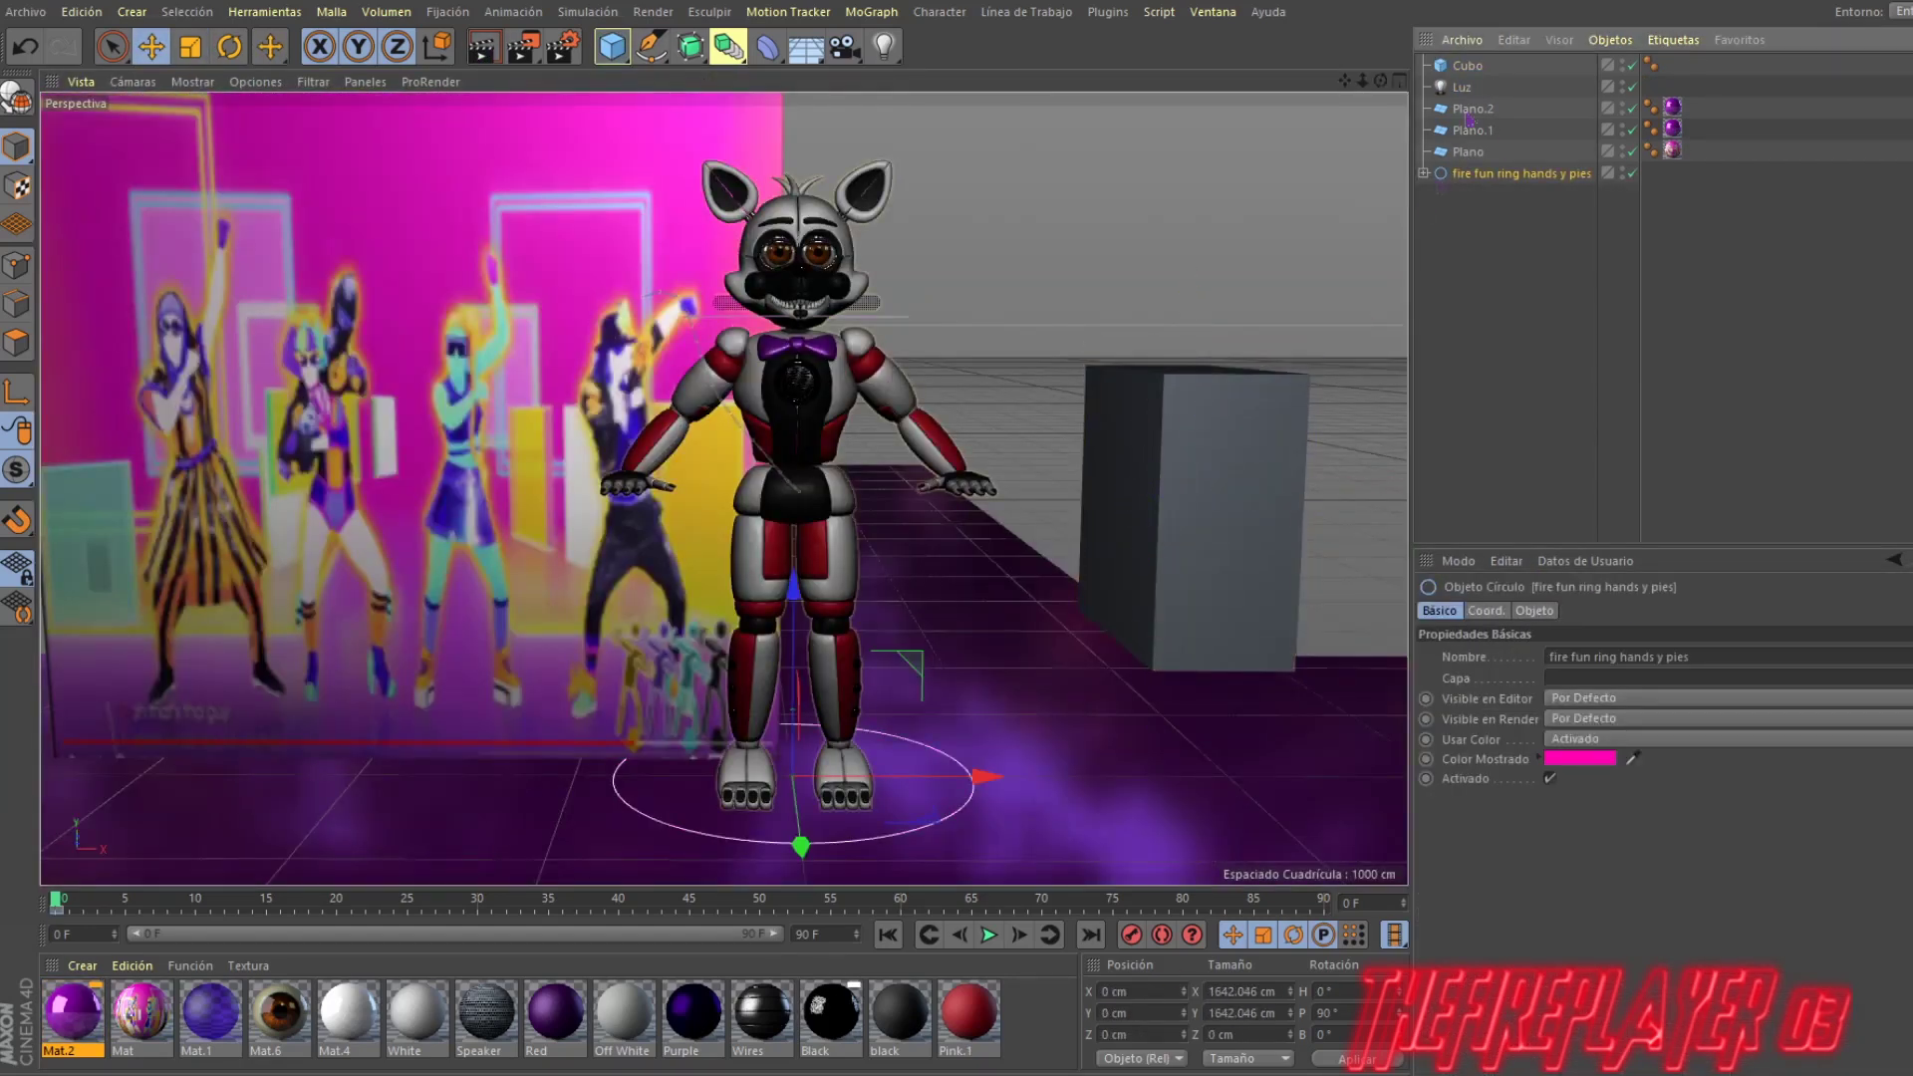
Step: Set the X position of Plano.1 and Plano.2 to 0 and preview the render
text(0)
key(Return)
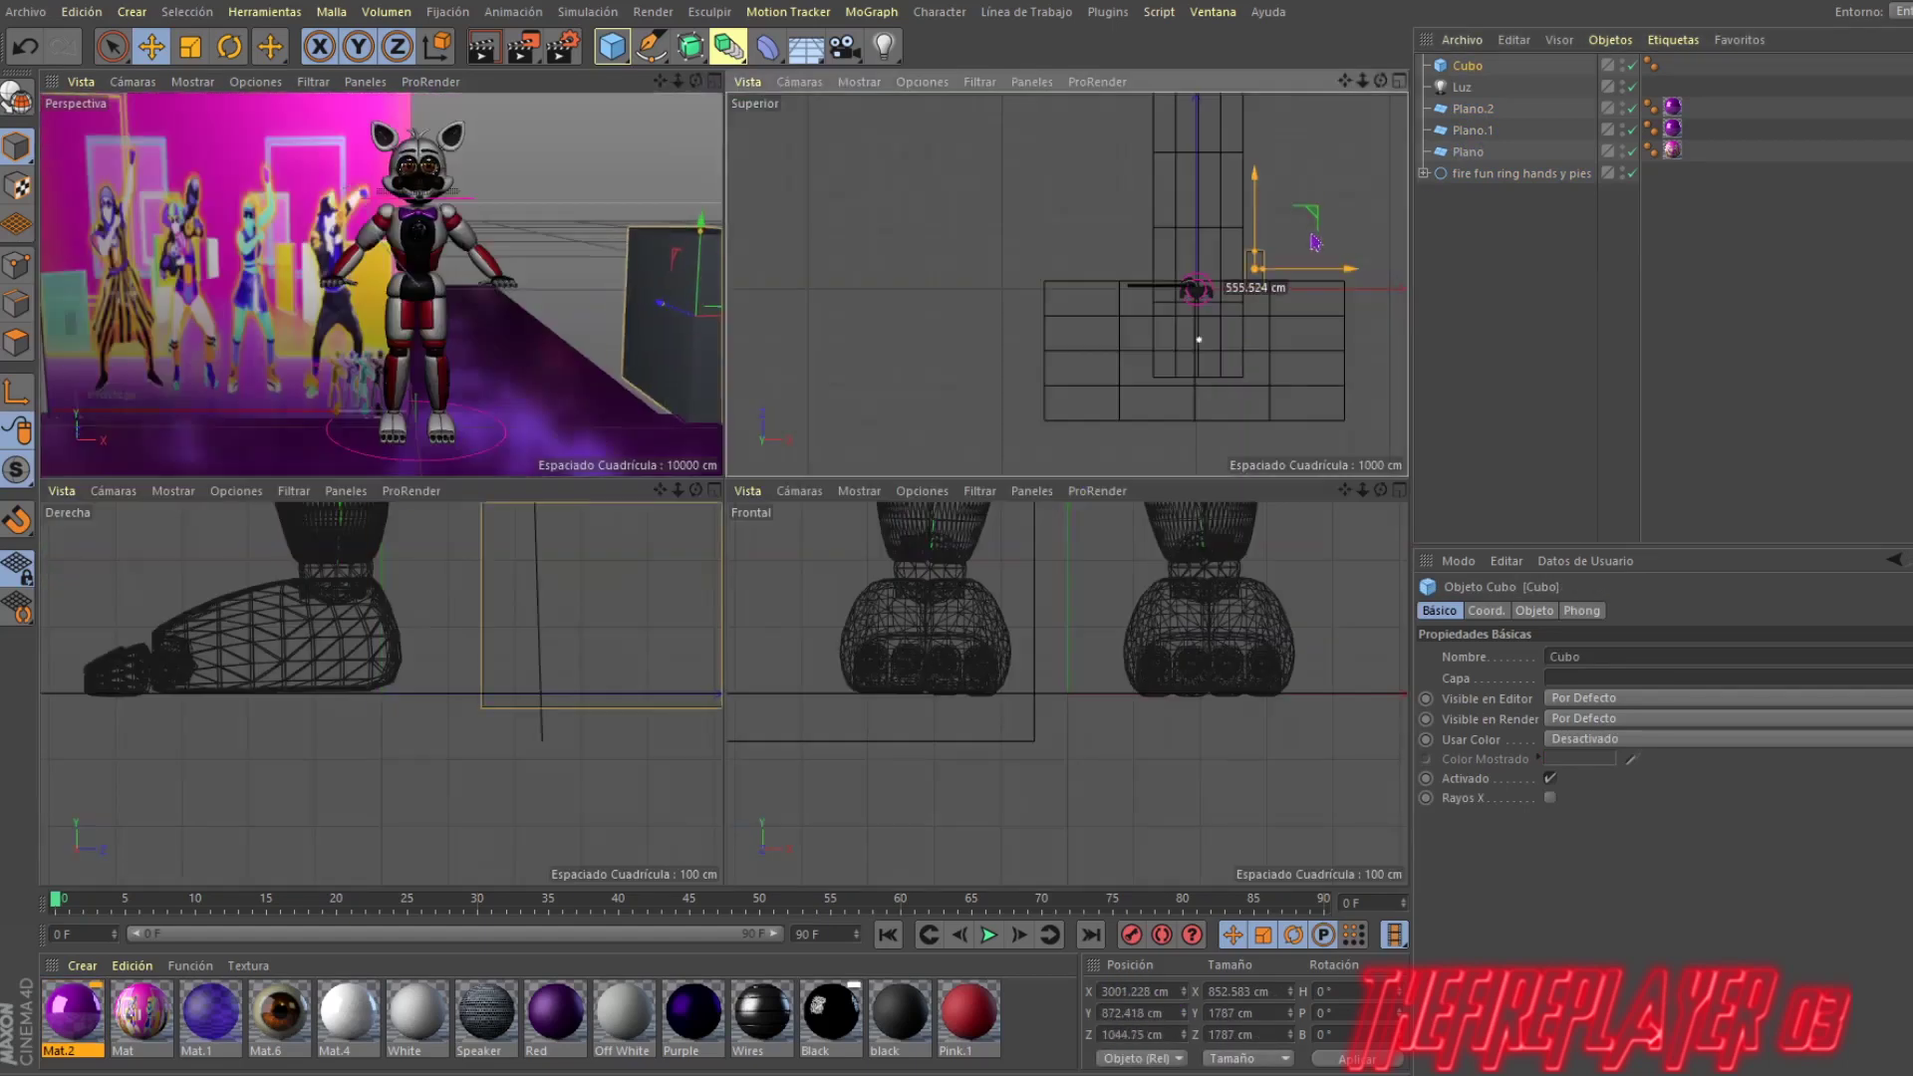
click(1473, 109)
shift+click(1475, 131)
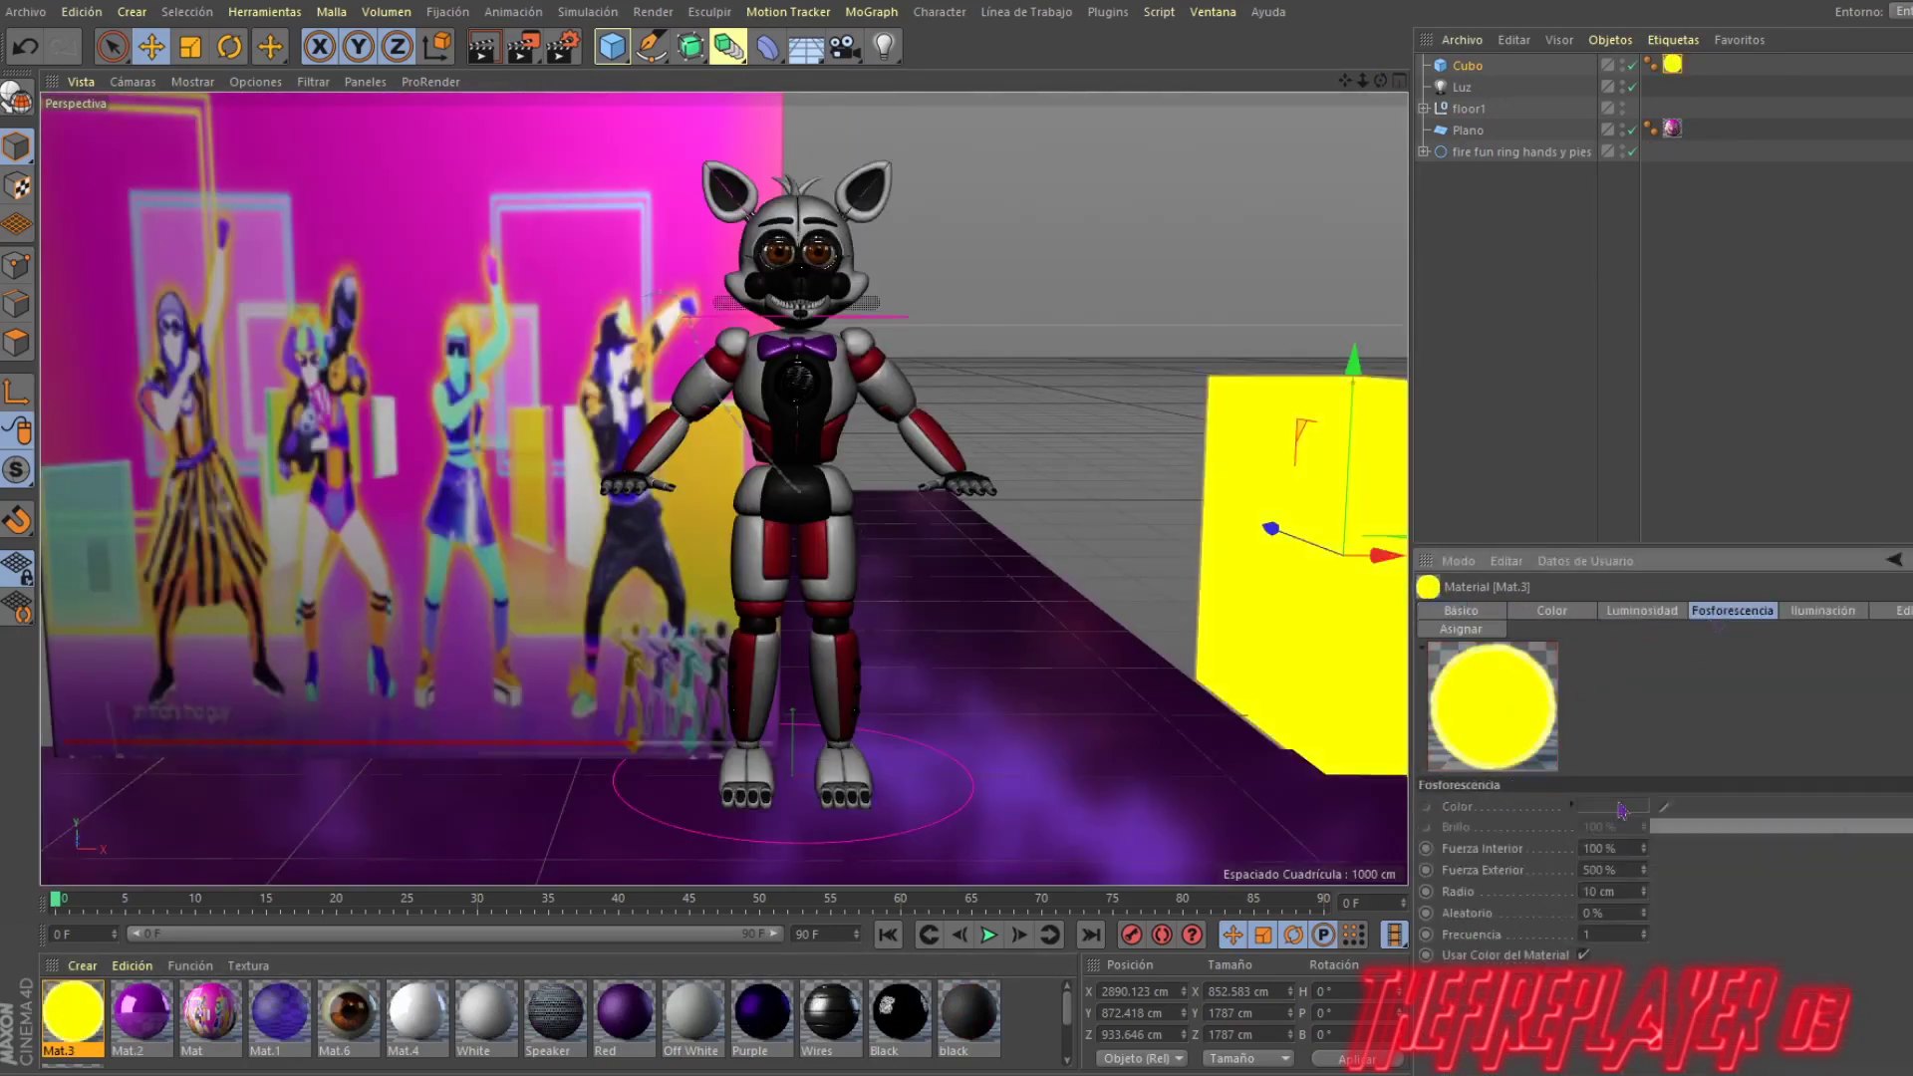
key(ctrl+r)
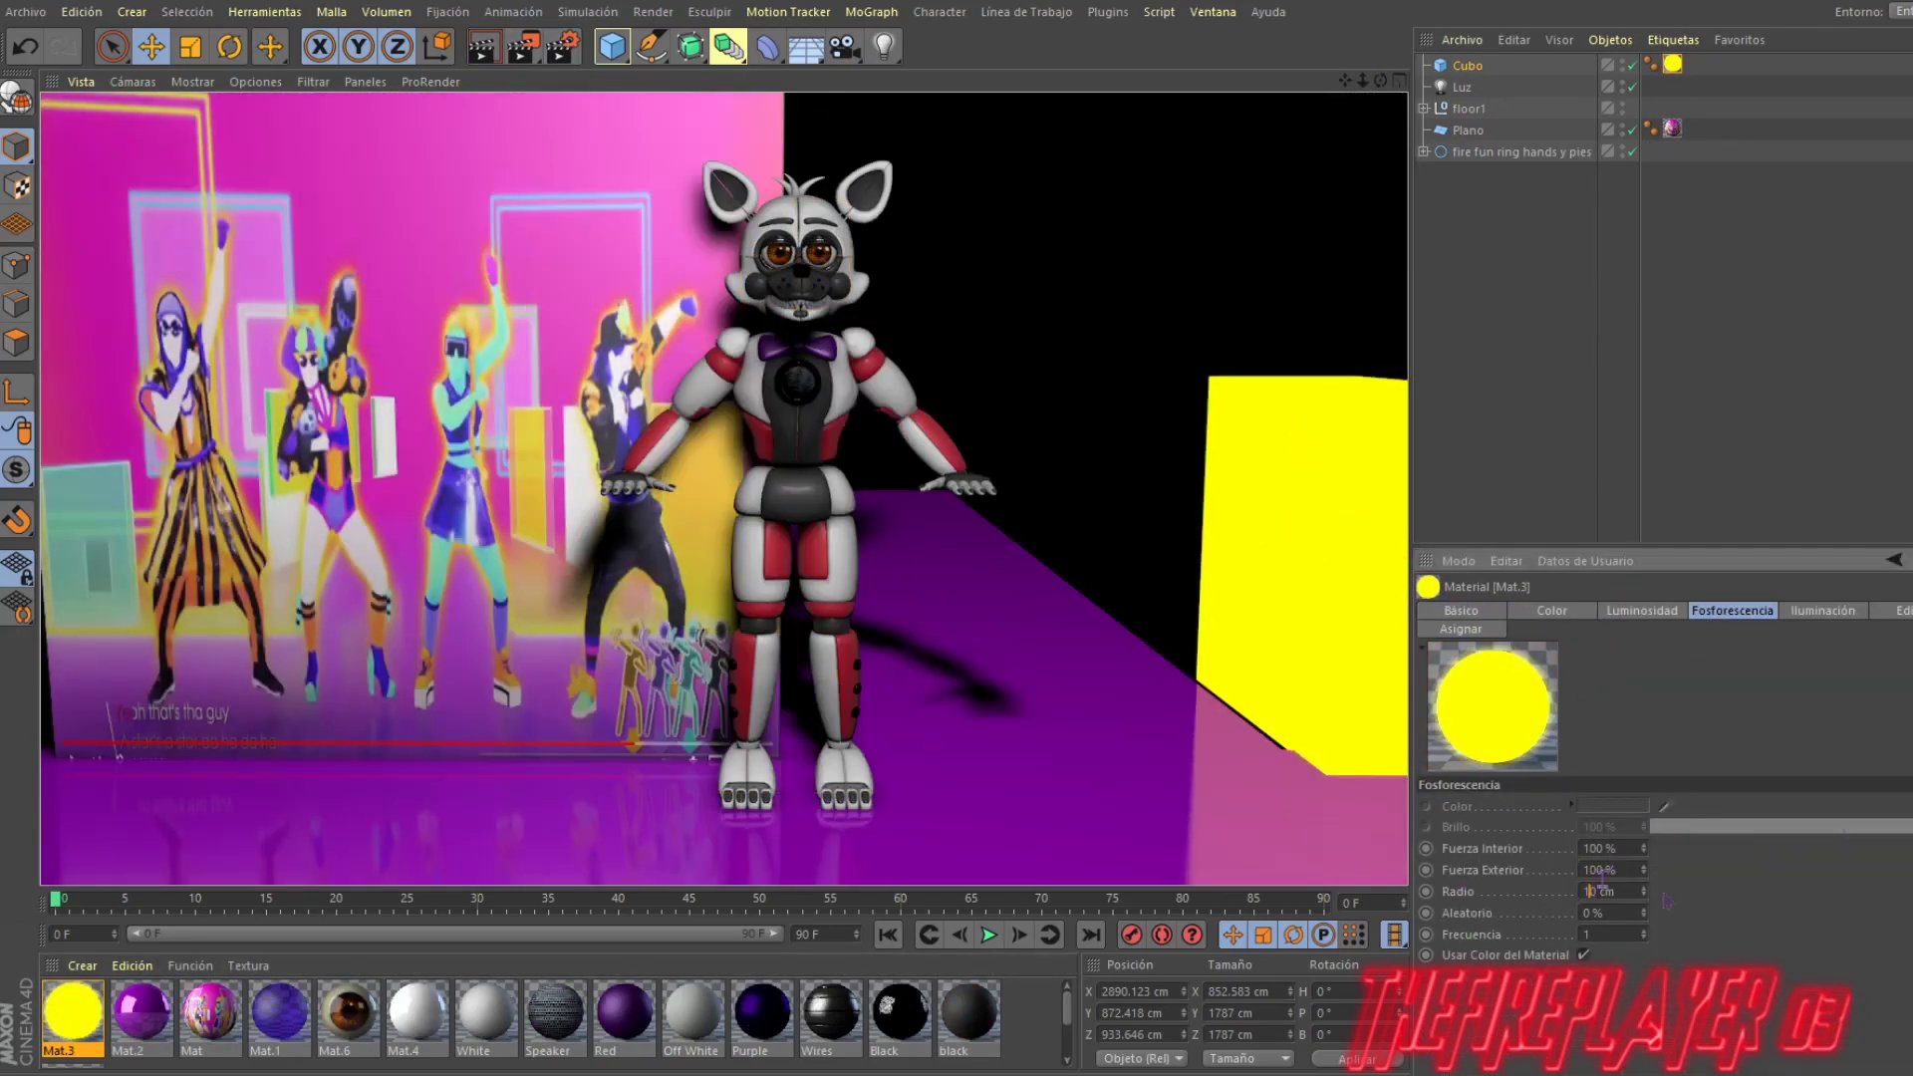
Step: Give the yellow box a 10% inner glow and 50 cm glow radius, checking render previews
text(10)
key(Return)
key(ctrl+r)
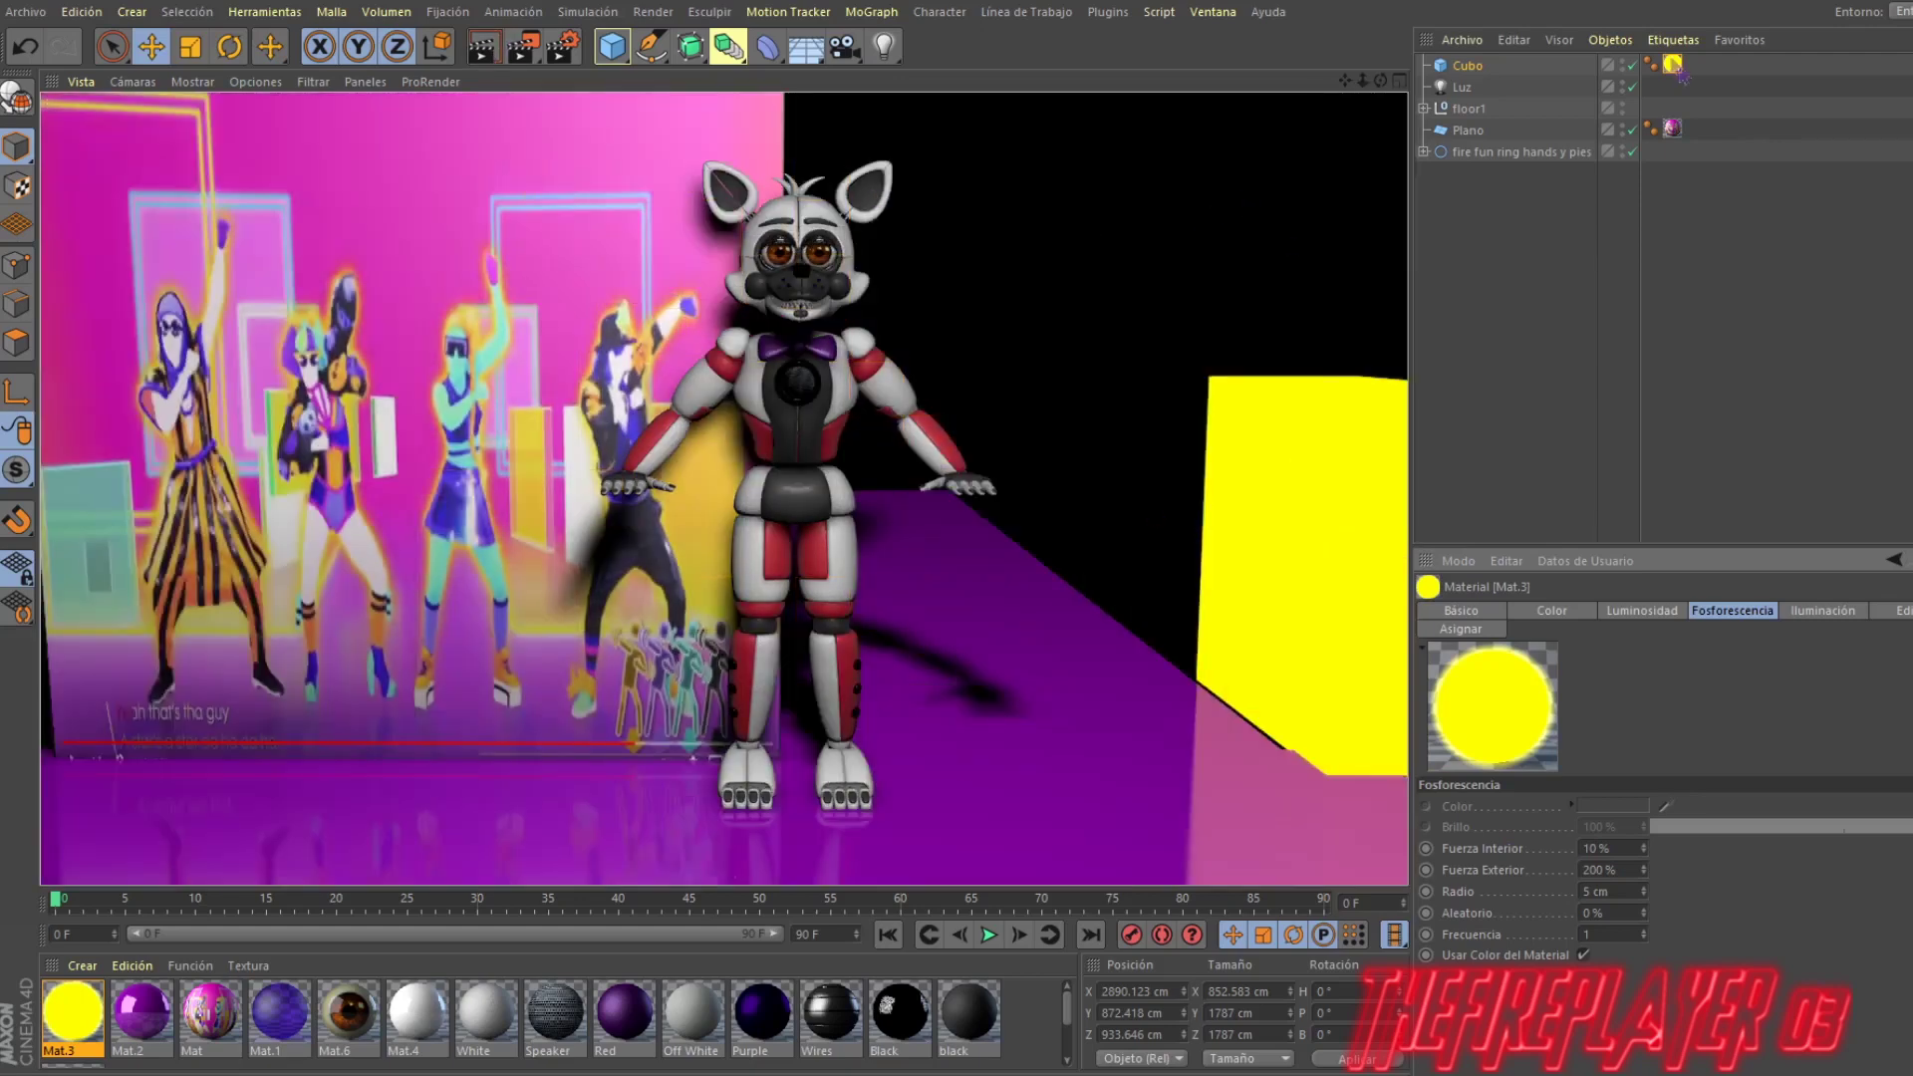
click(1657, 75)
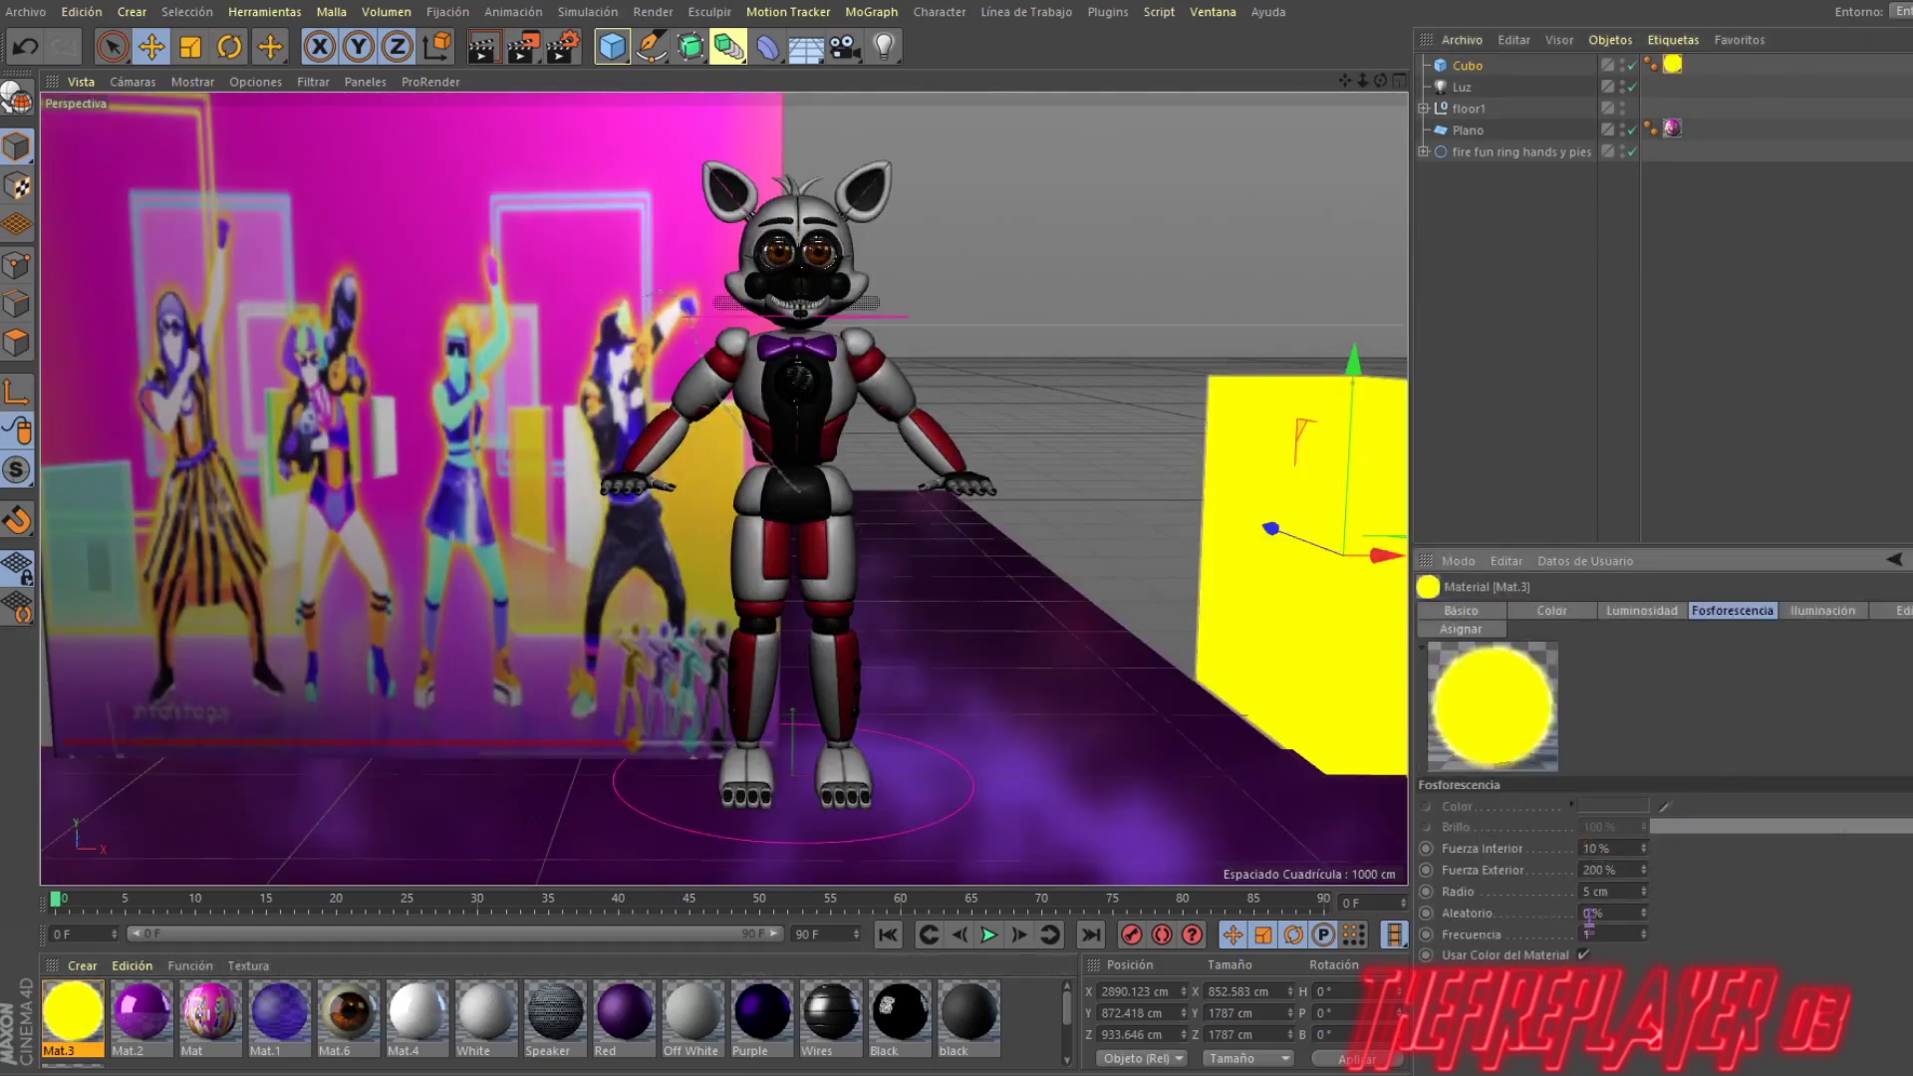
text(0)
key(ctrl+r)
key(Return)
key(ctrl+r)
click(611, 46)
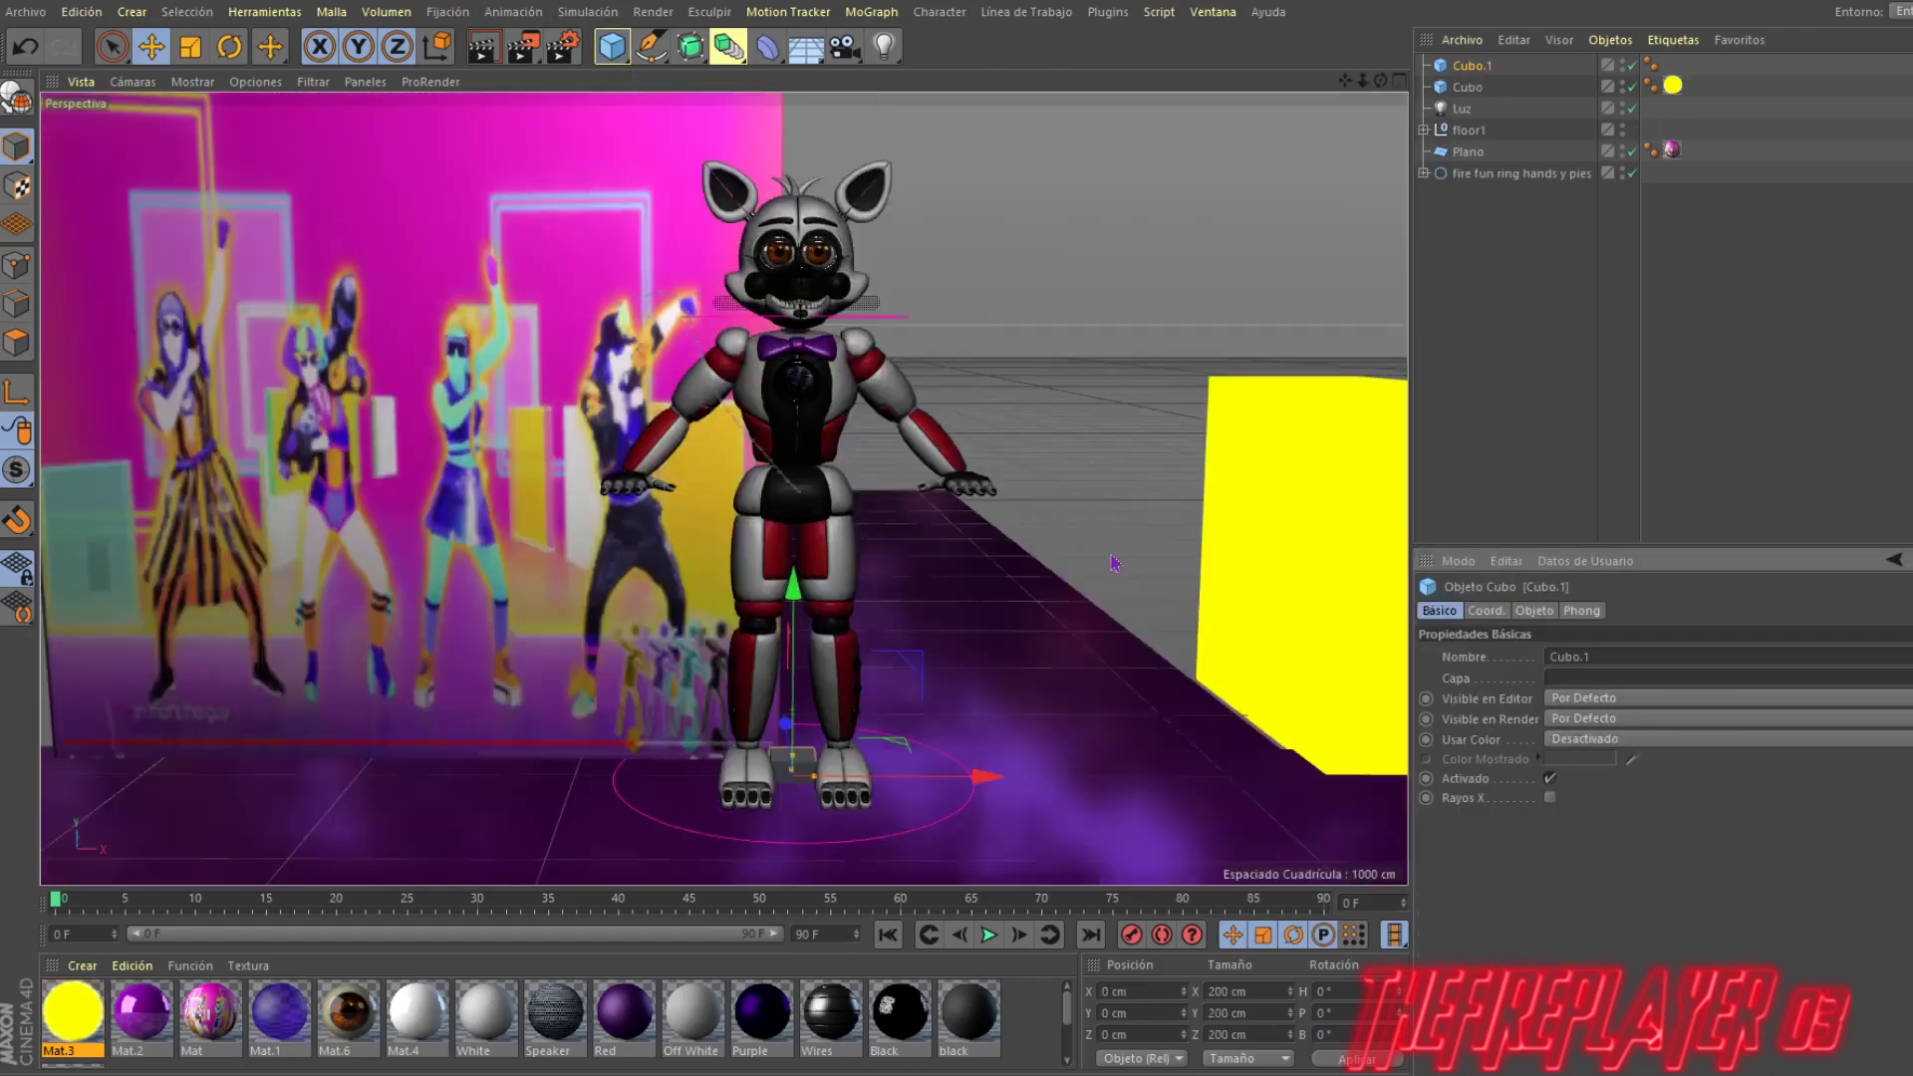
Step: Rotate the new grey cube about -35 degrees and make both cubes editable
key(F5)
key(F1)
click(1467, 151)
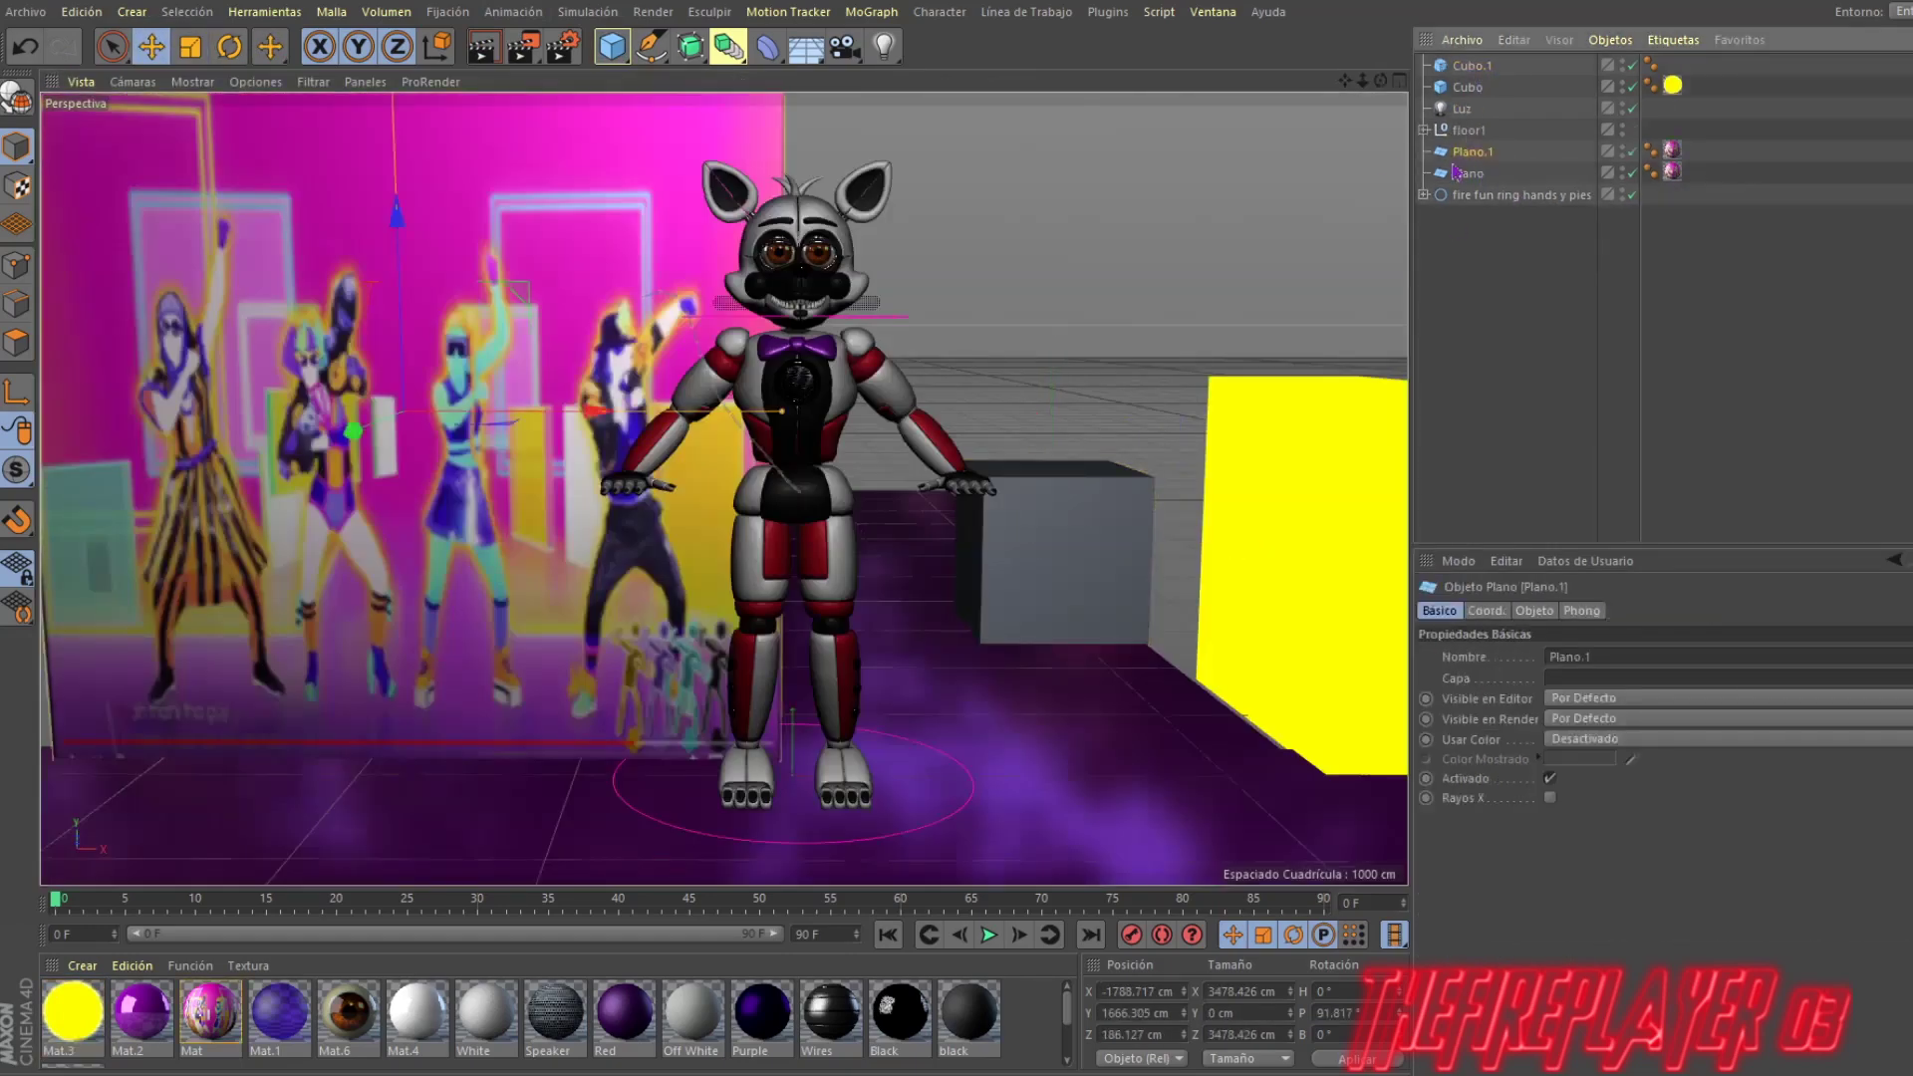
click(1472, 65)
click(229, 46)
drag(996, 558, 1116, 563)
click(1335, 538)
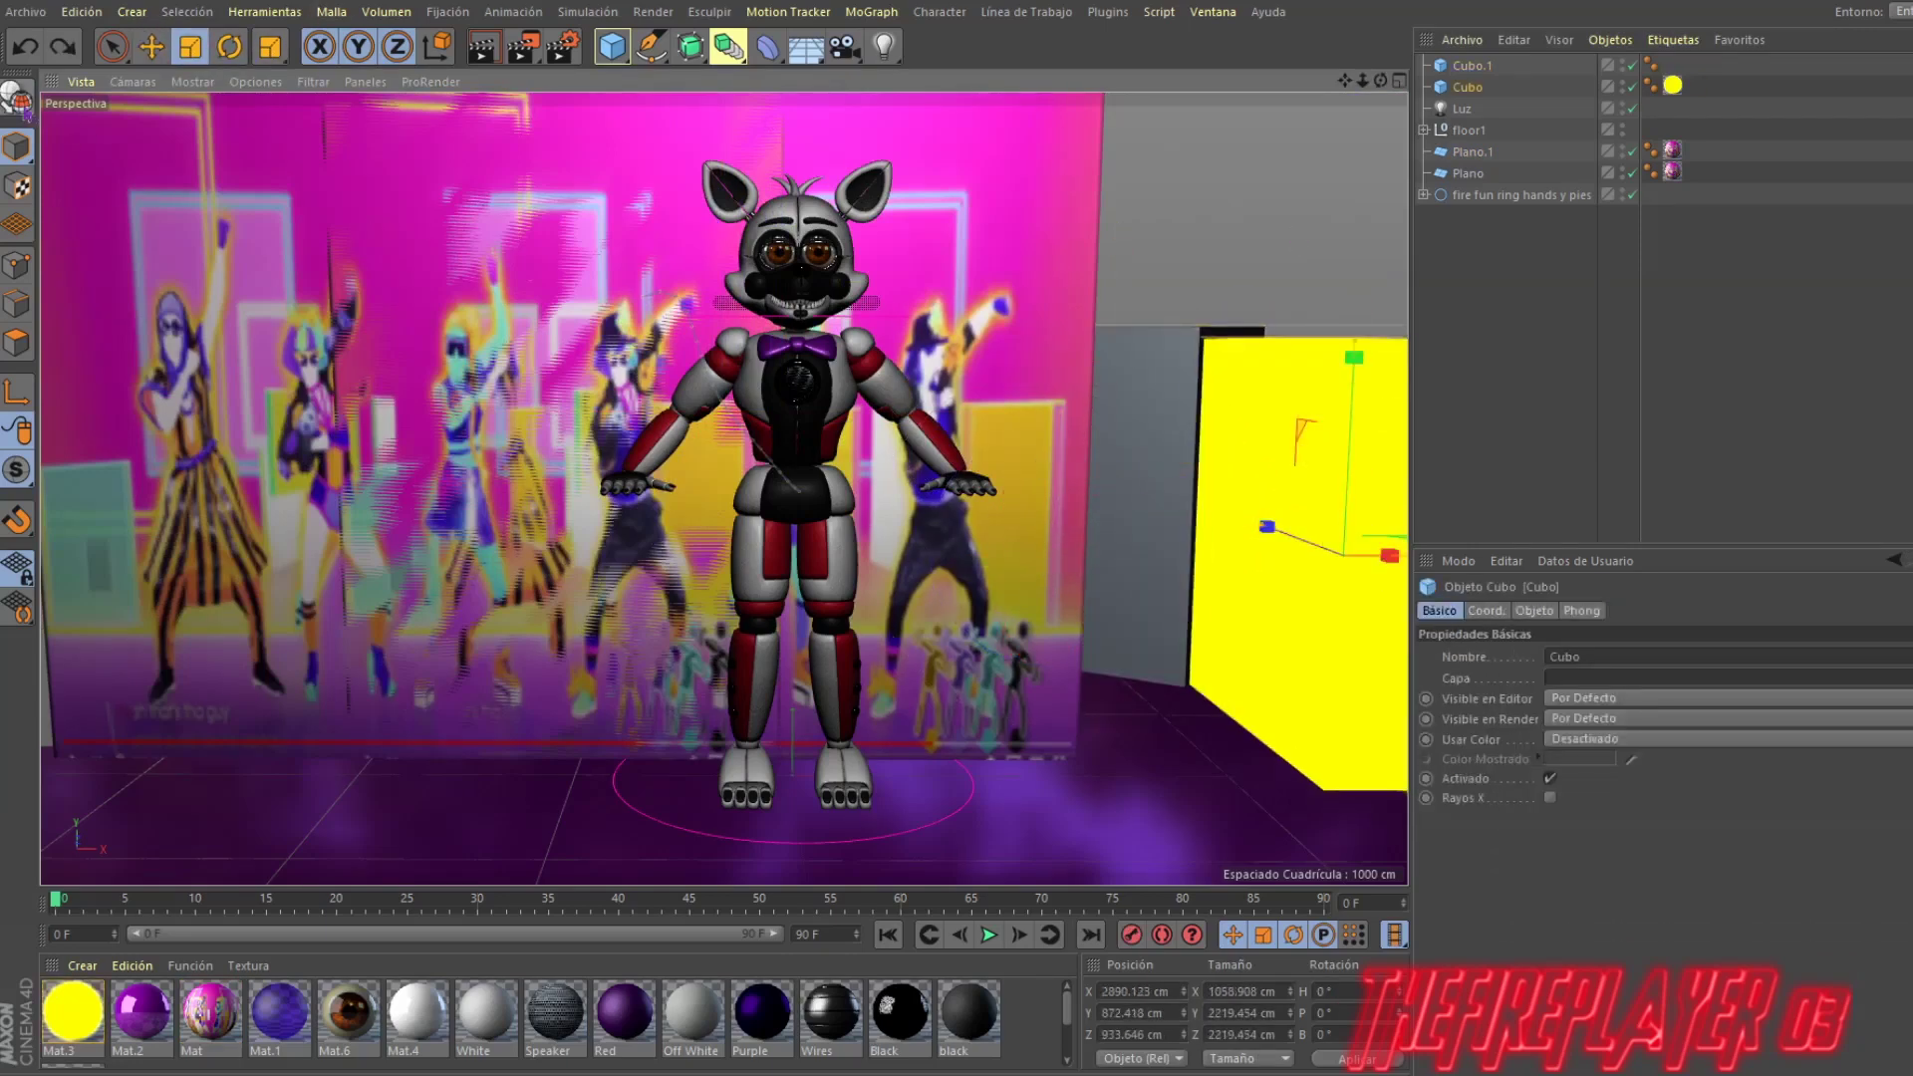
key(c)
key(F5)
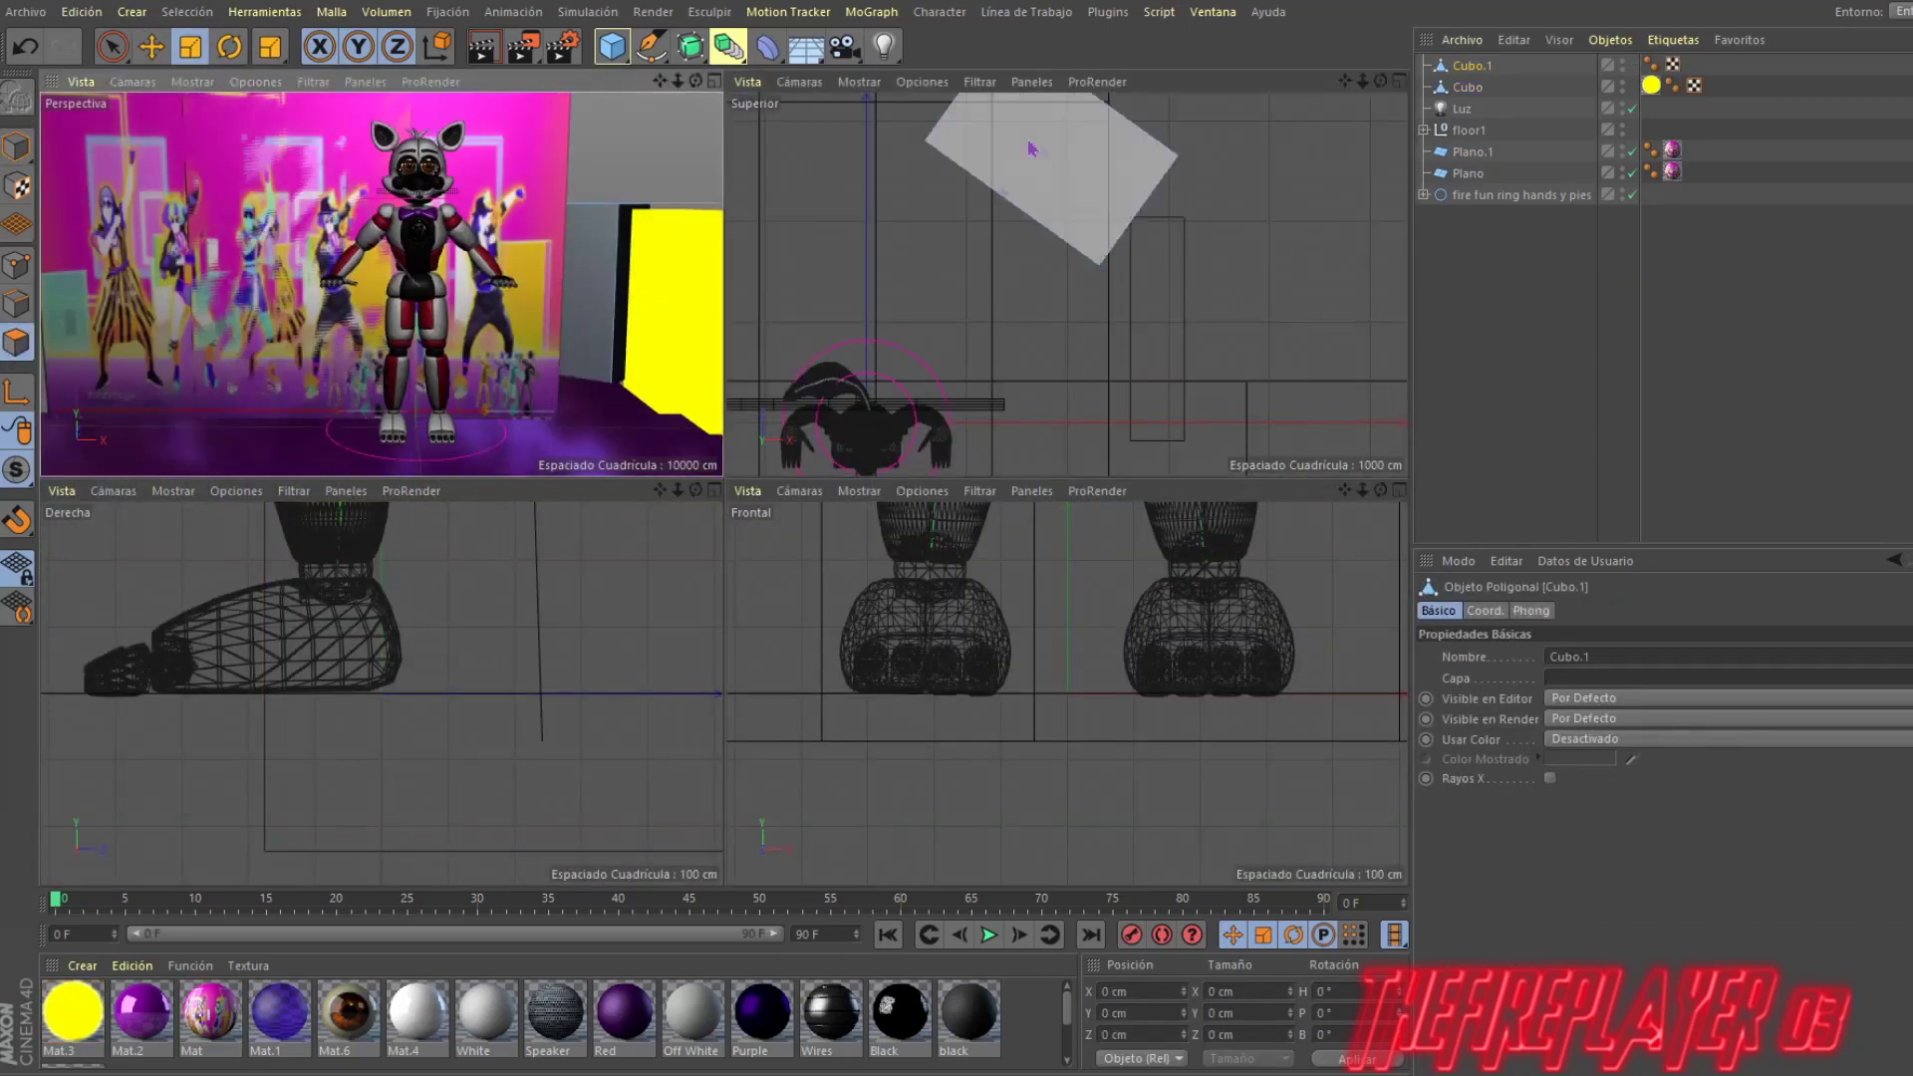
Step: Turn the white panel to about 34 degrees and group the cubes under a null
key(e)
drag(535, 239, 535, 194)
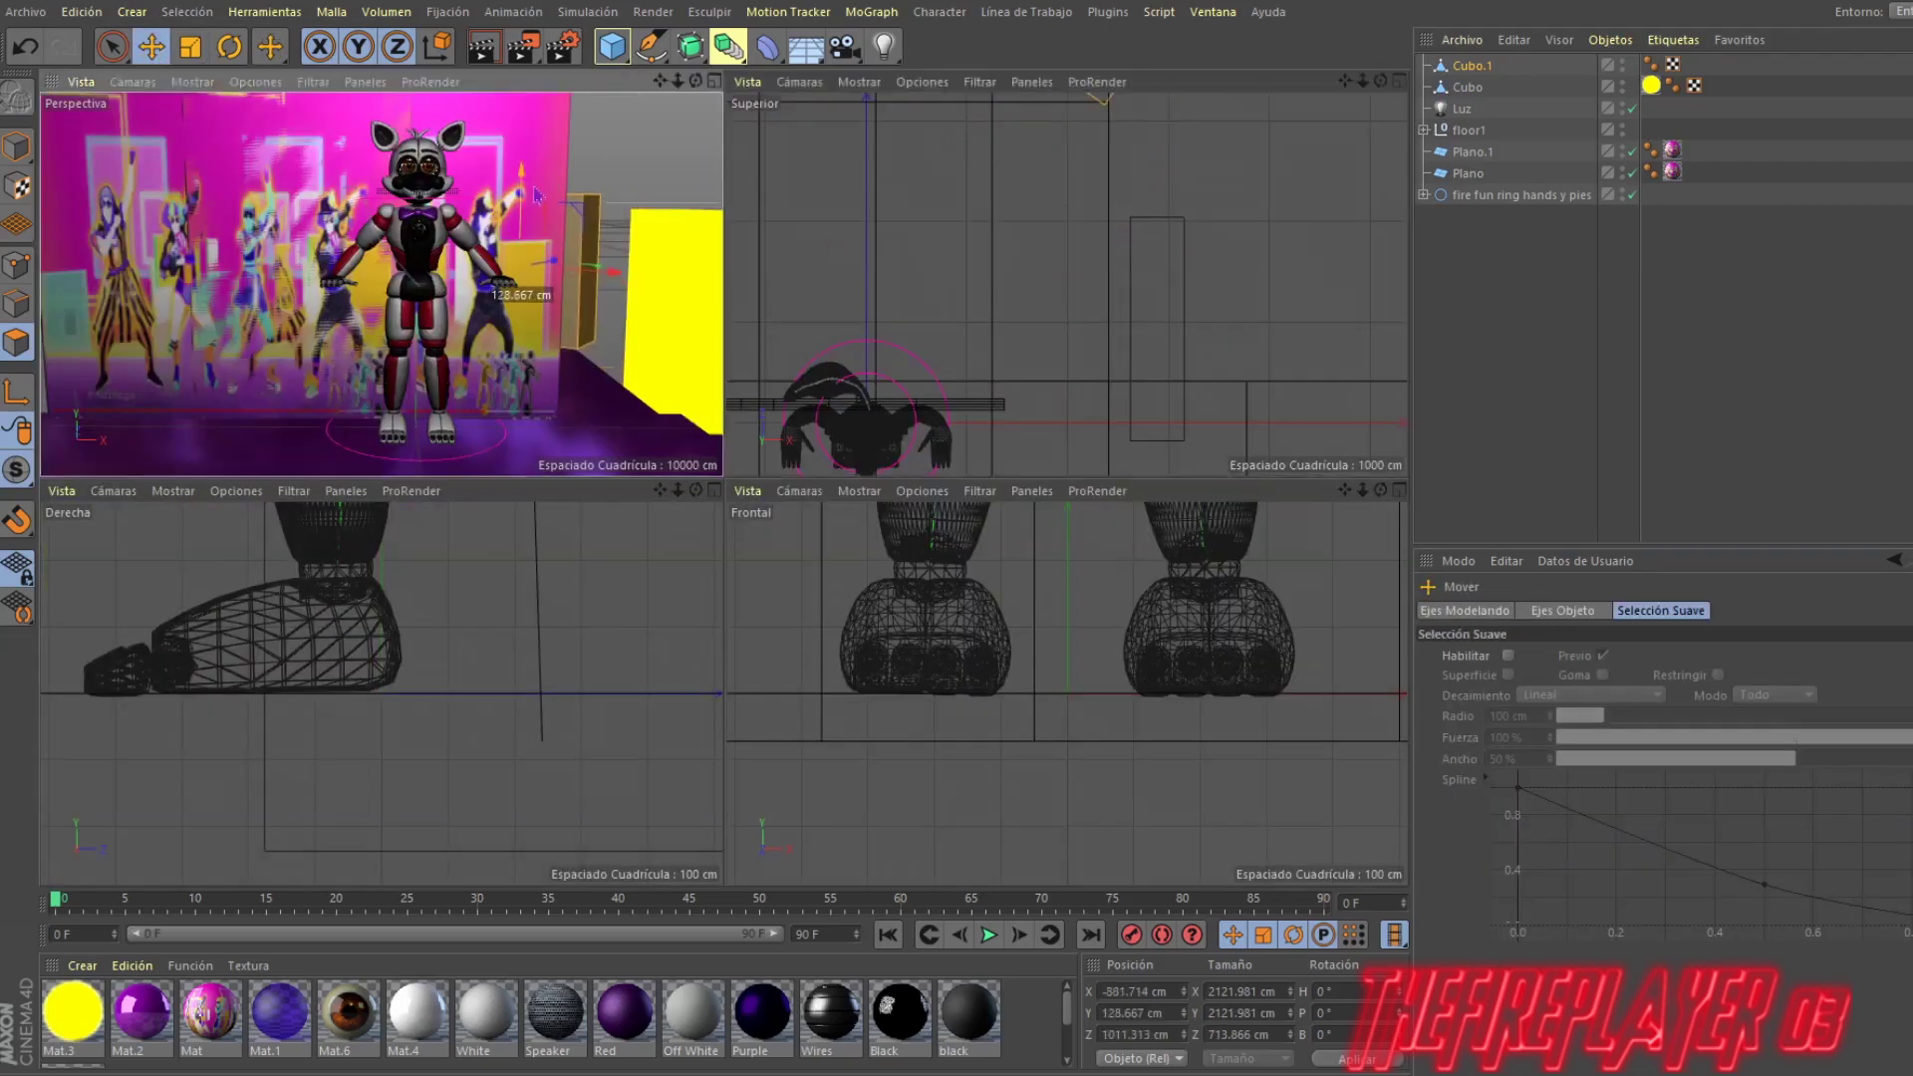
key(ctrl+z)
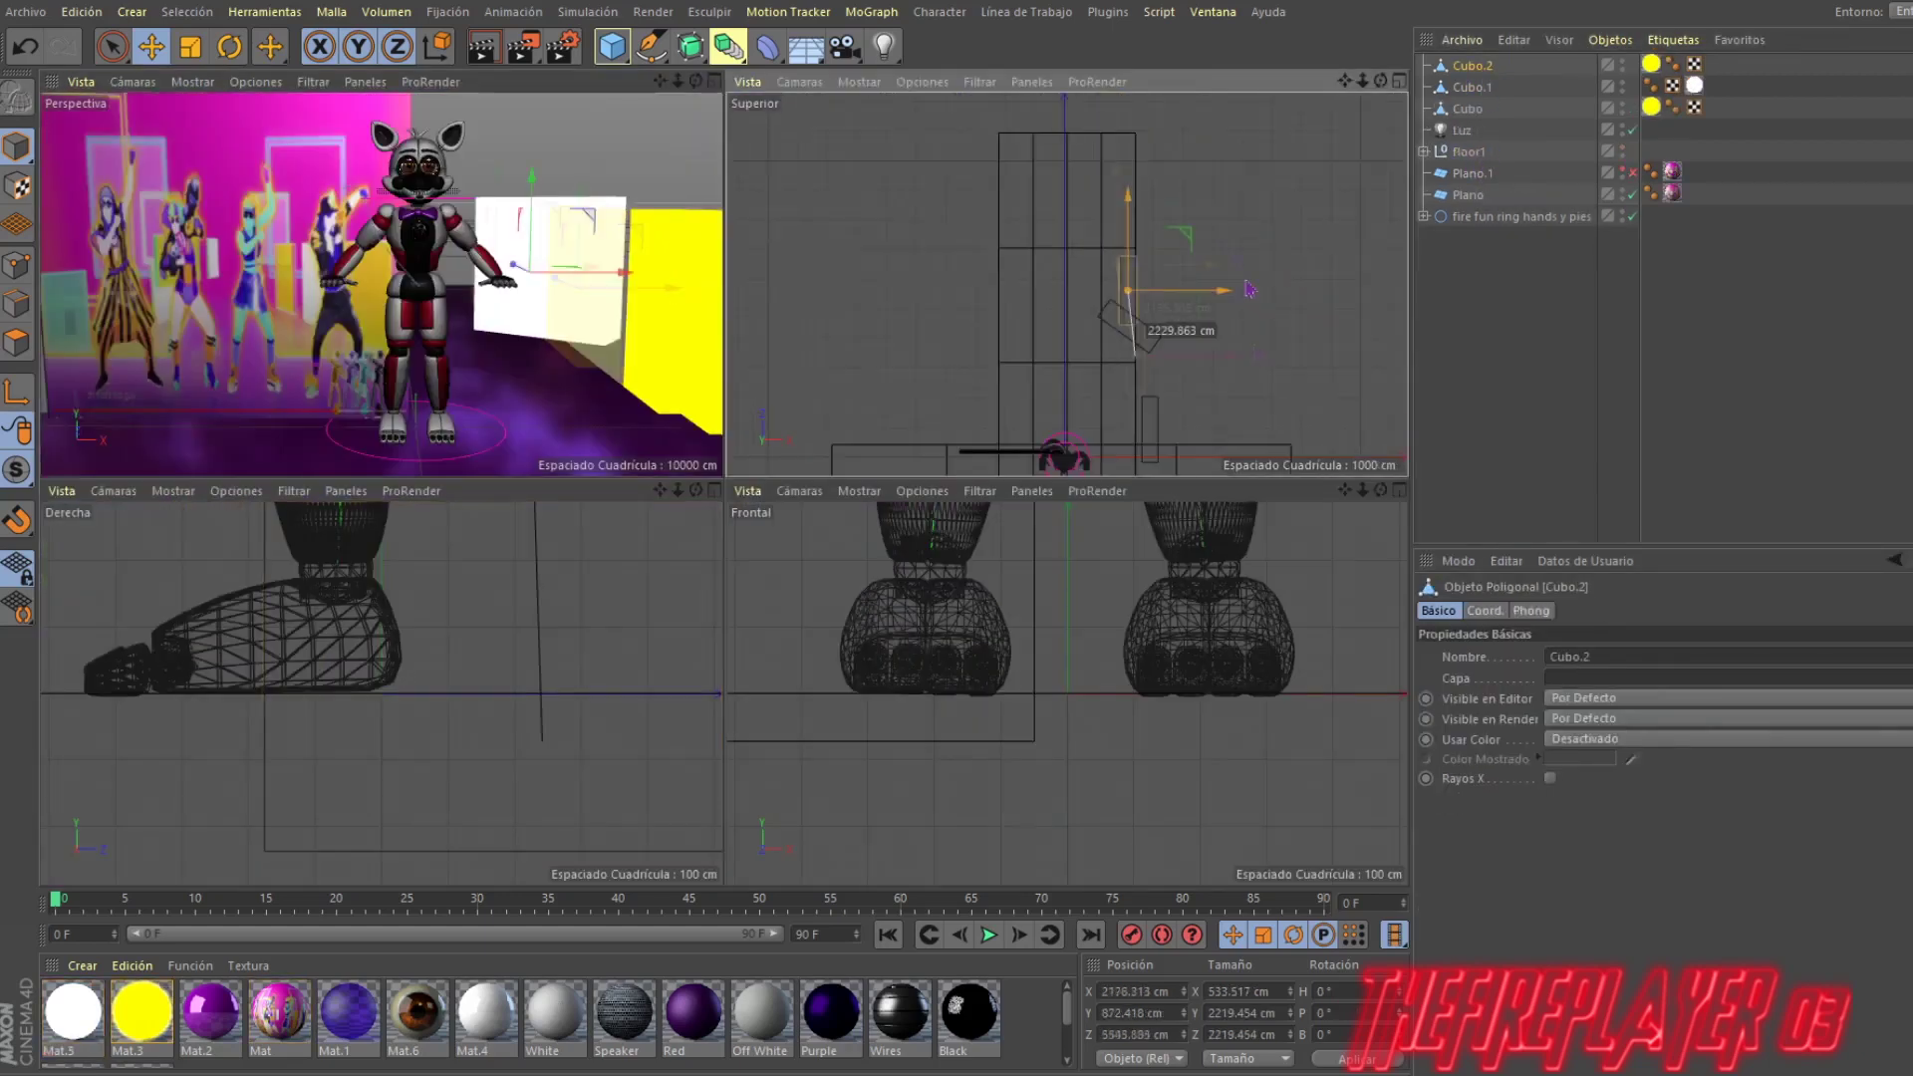
key(r)
drag(1213, 204, 917, 274)
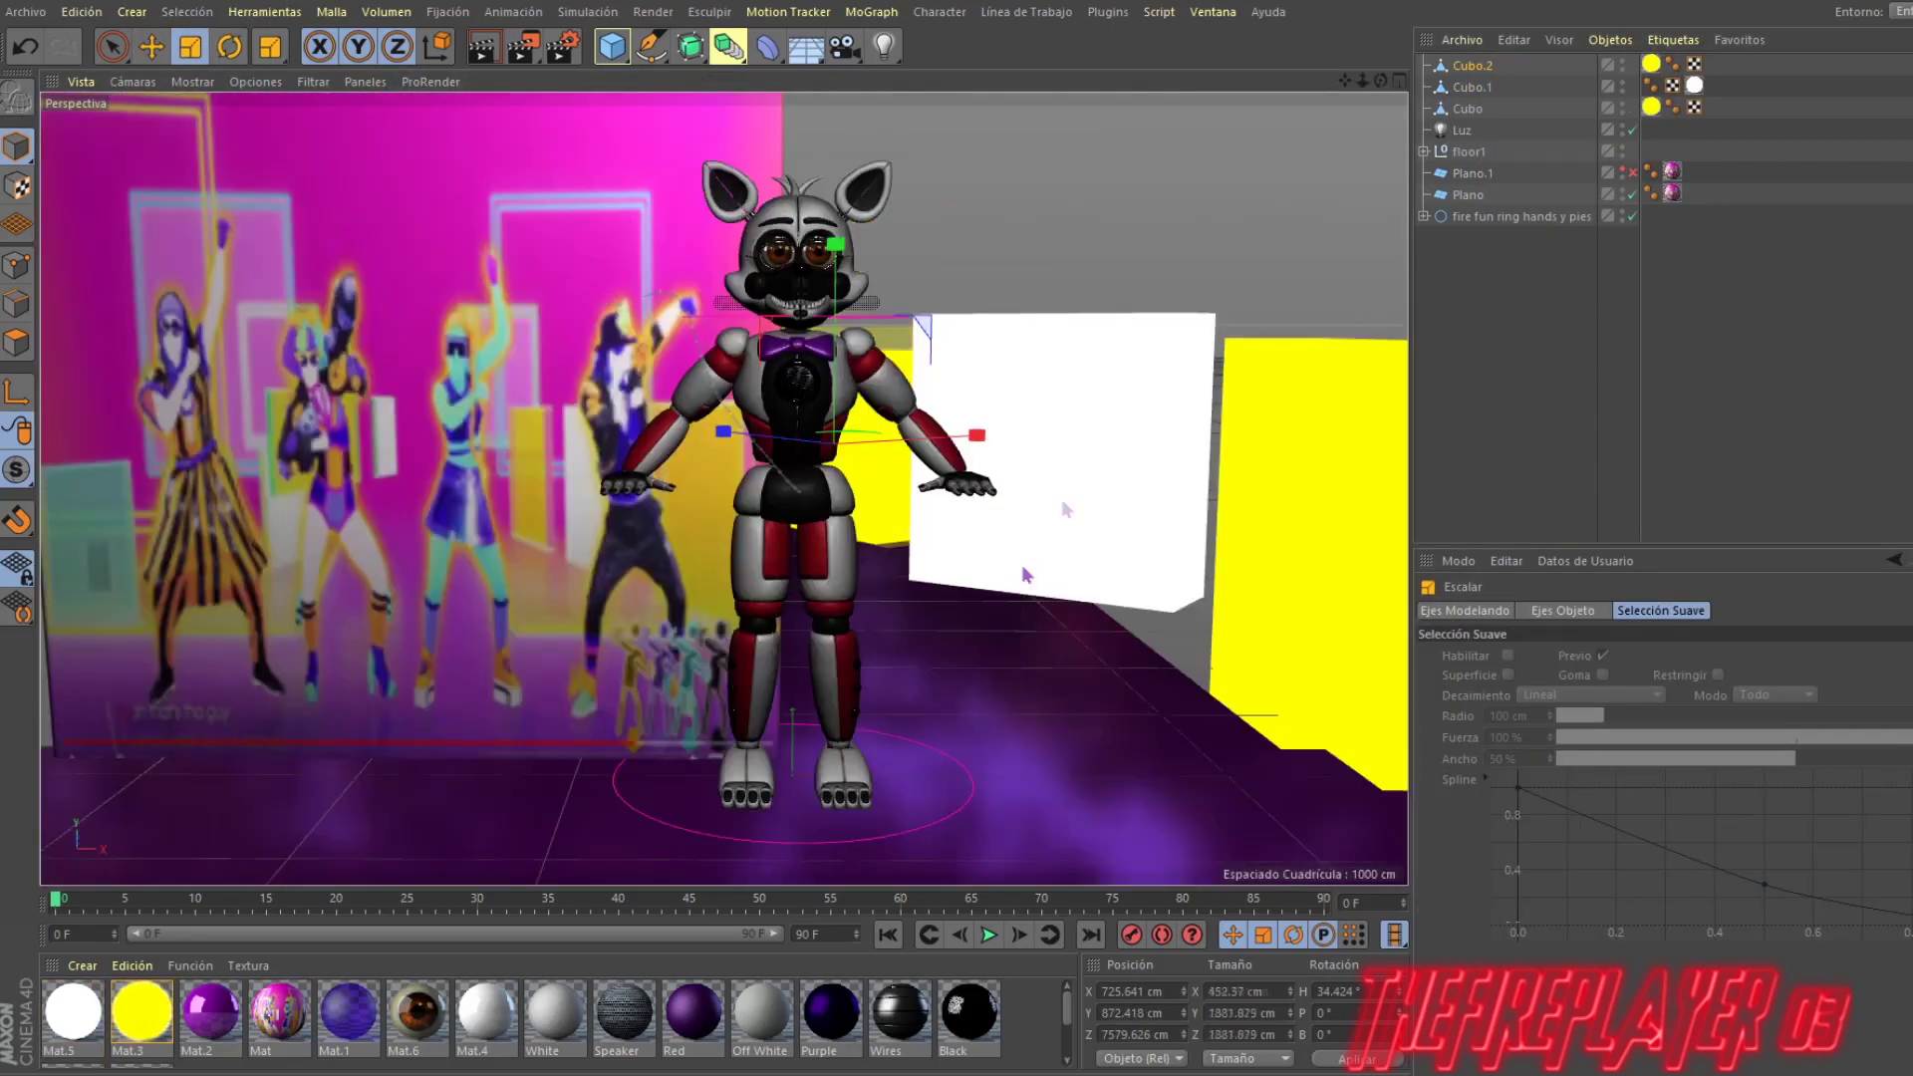
key(alt+g)
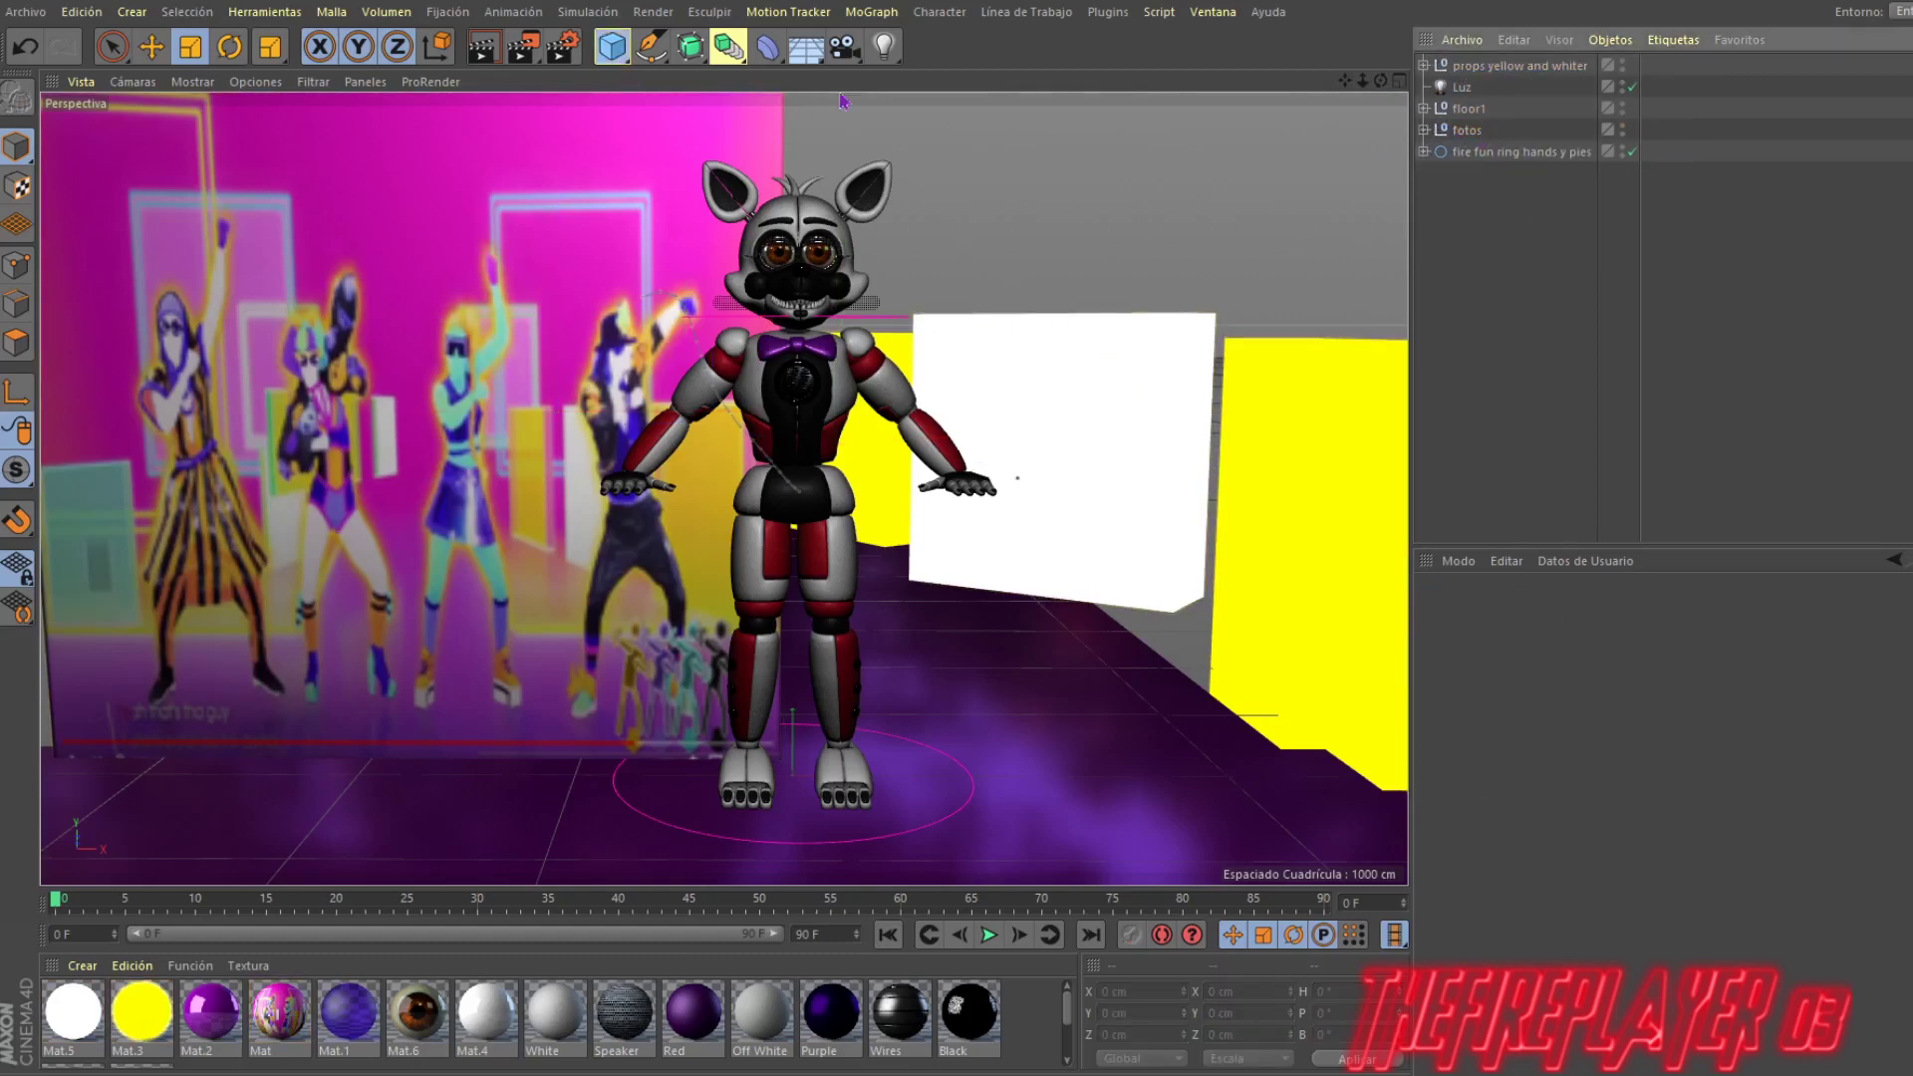
Step: Add a cube up-left of the fox's head and make it editable
click(611, 46)
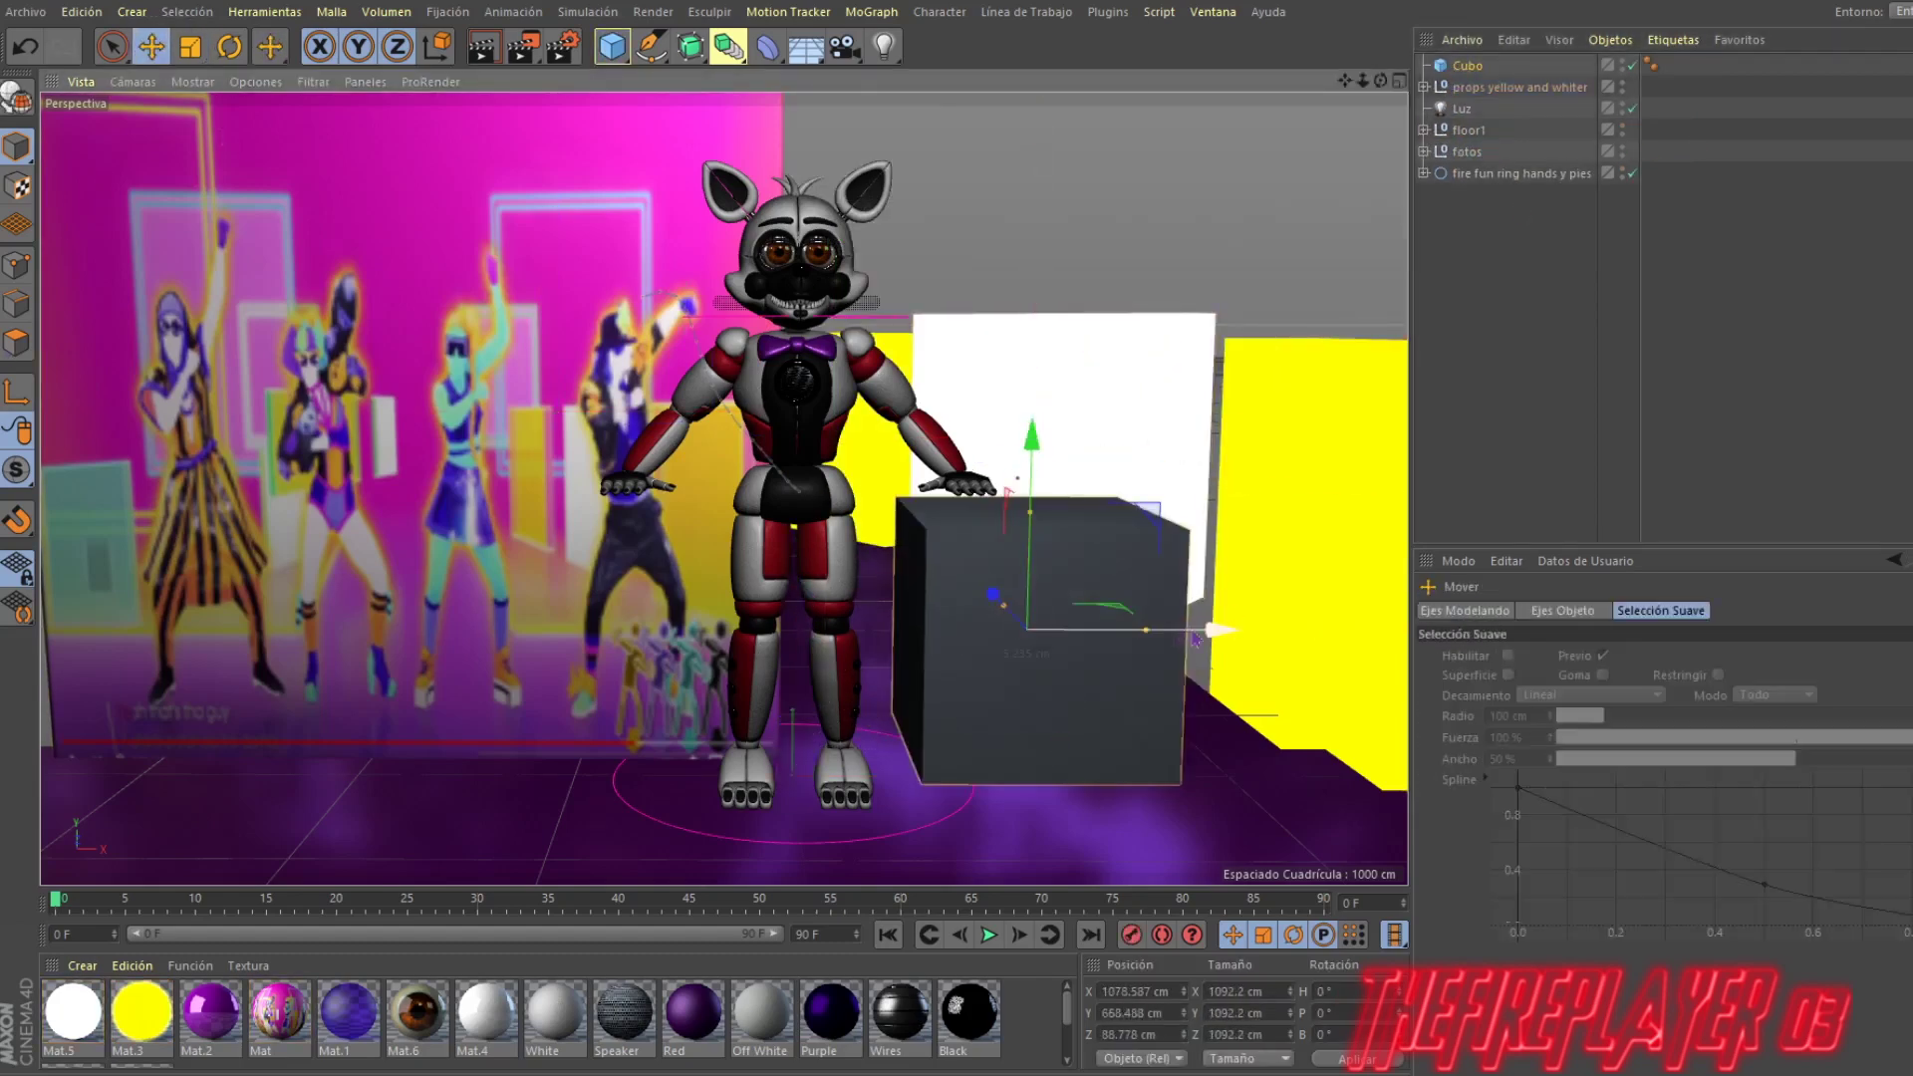
drag(1183, 633, 687, 401)
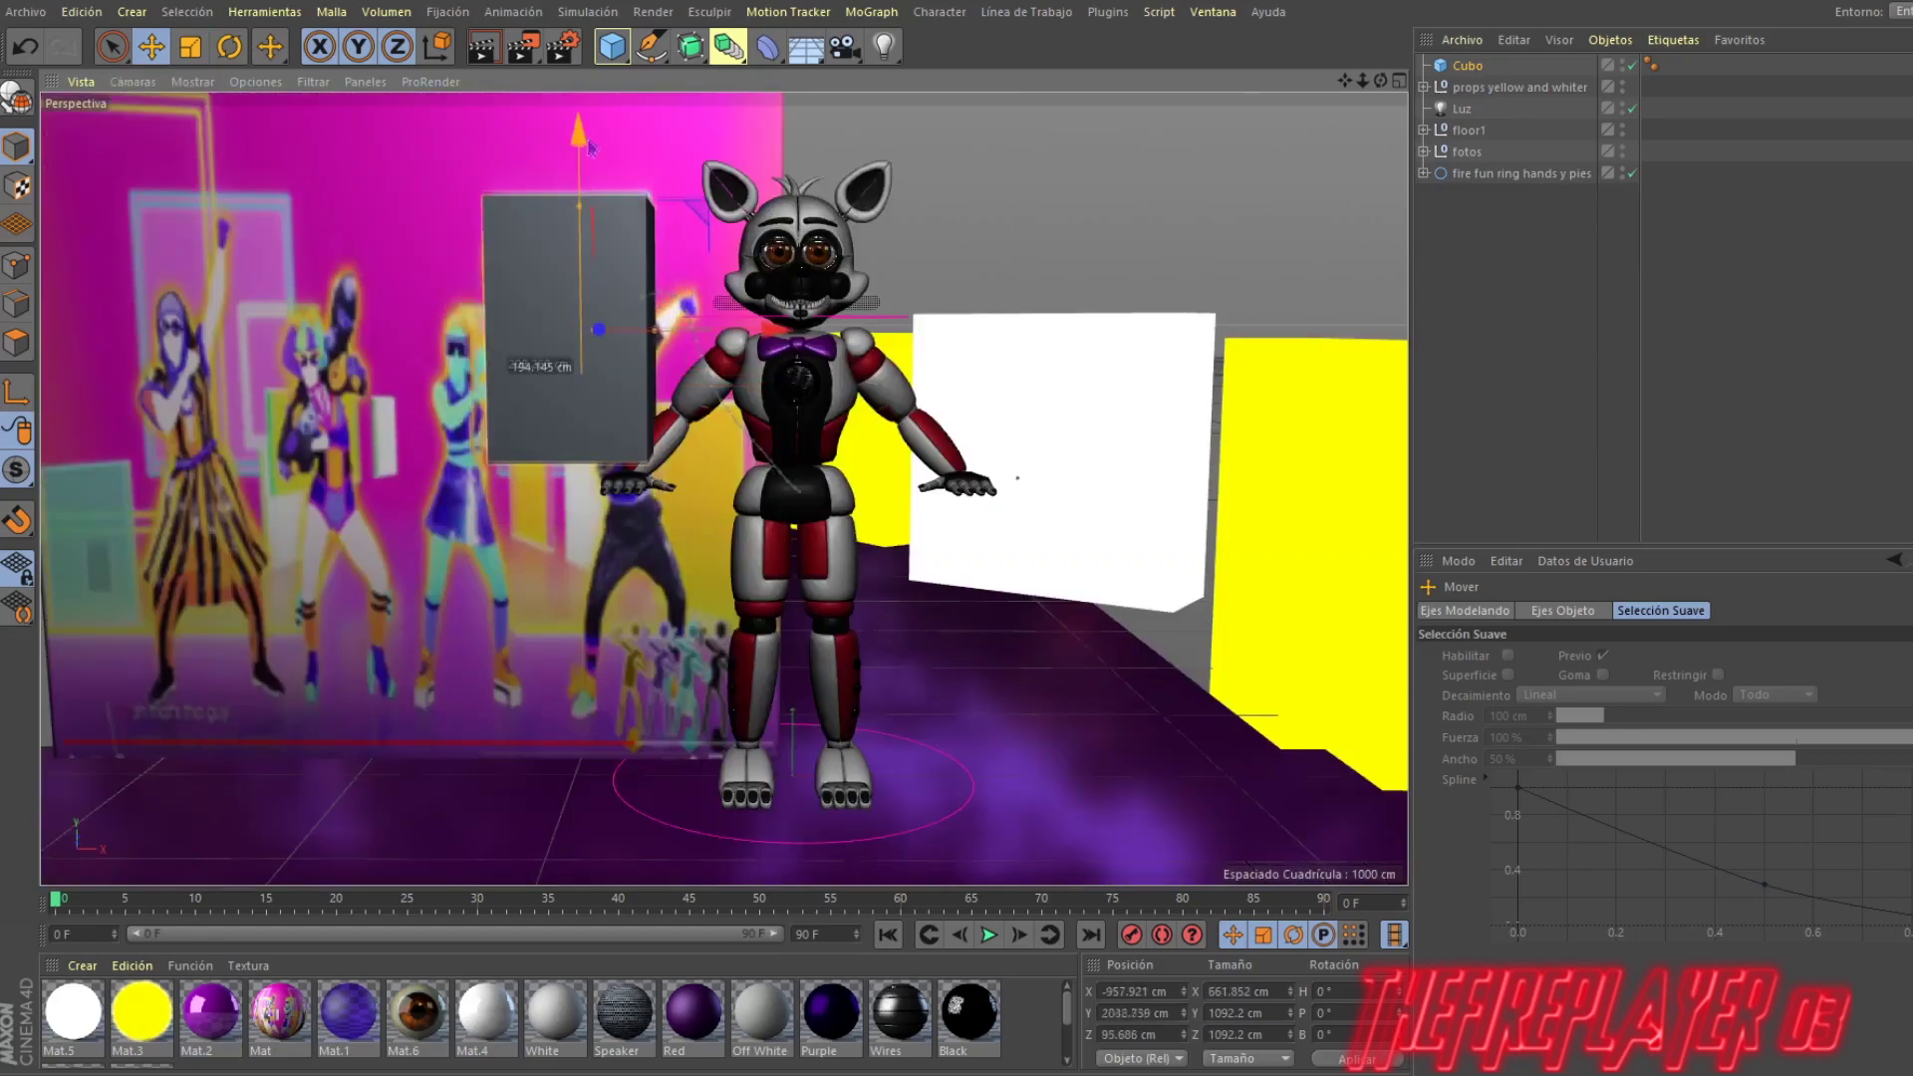
middle_click(586, 154)
key(c)
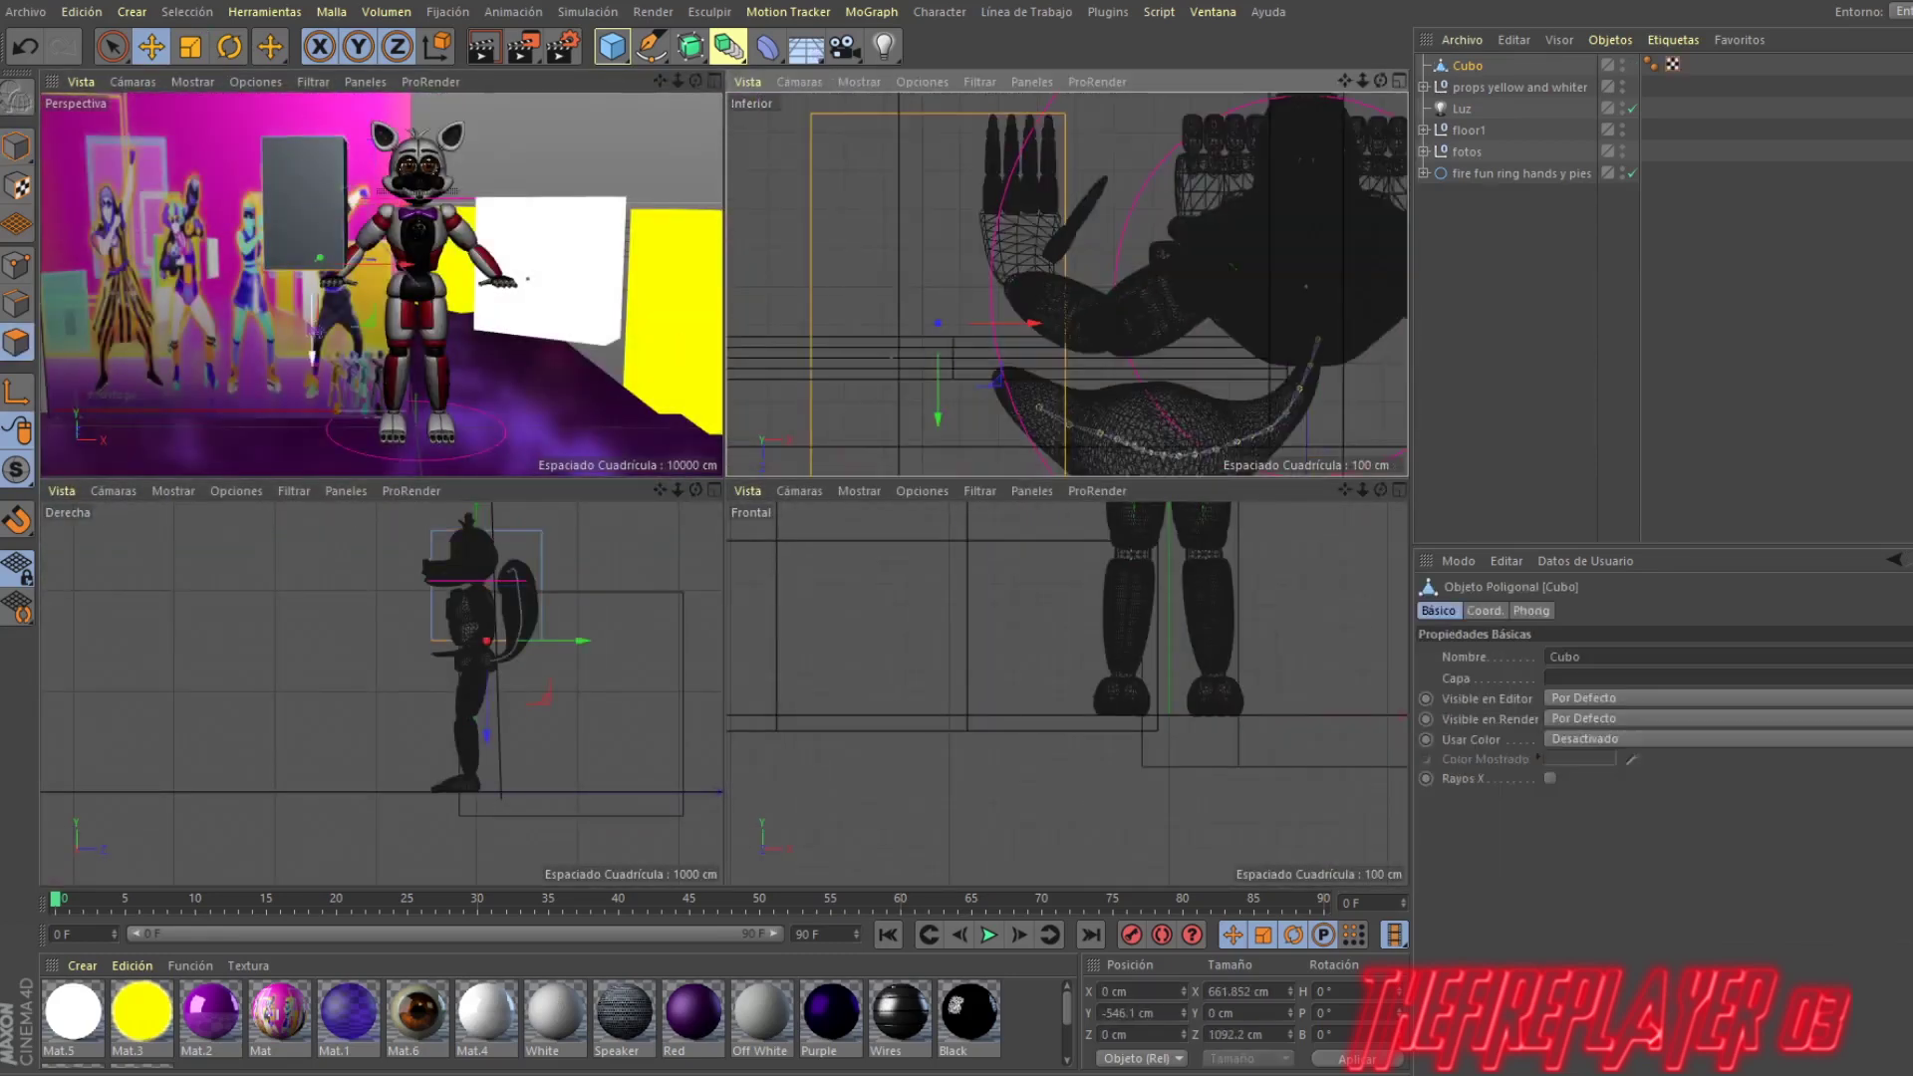
middle_click(398, 249)
Step: Smooth the cube under a Subdivision Surface with 1 subdivision and scale its bottom
click(689, 45)
drag(1468, 87, 1504, 66)
click(1650, 682)
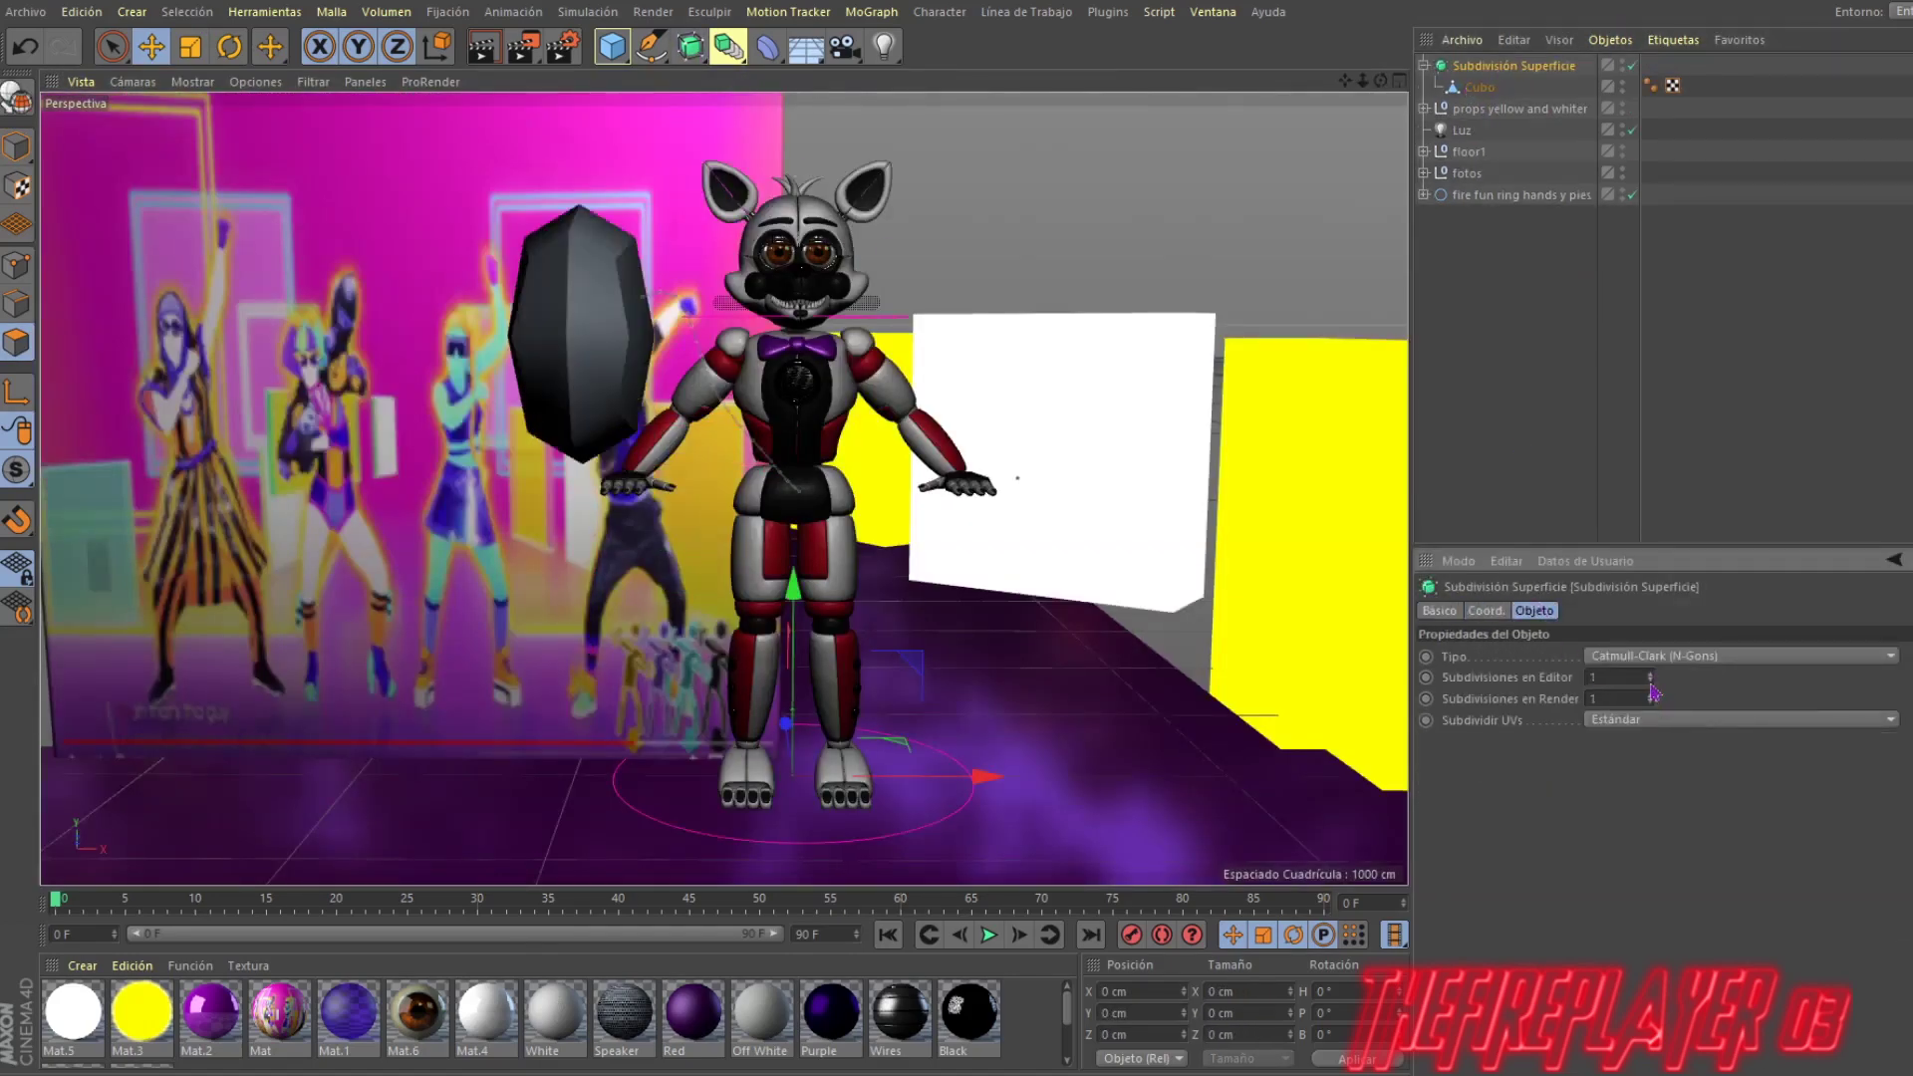
click(1479, 87)
key(t)
drag(593, 523, 618, 558)
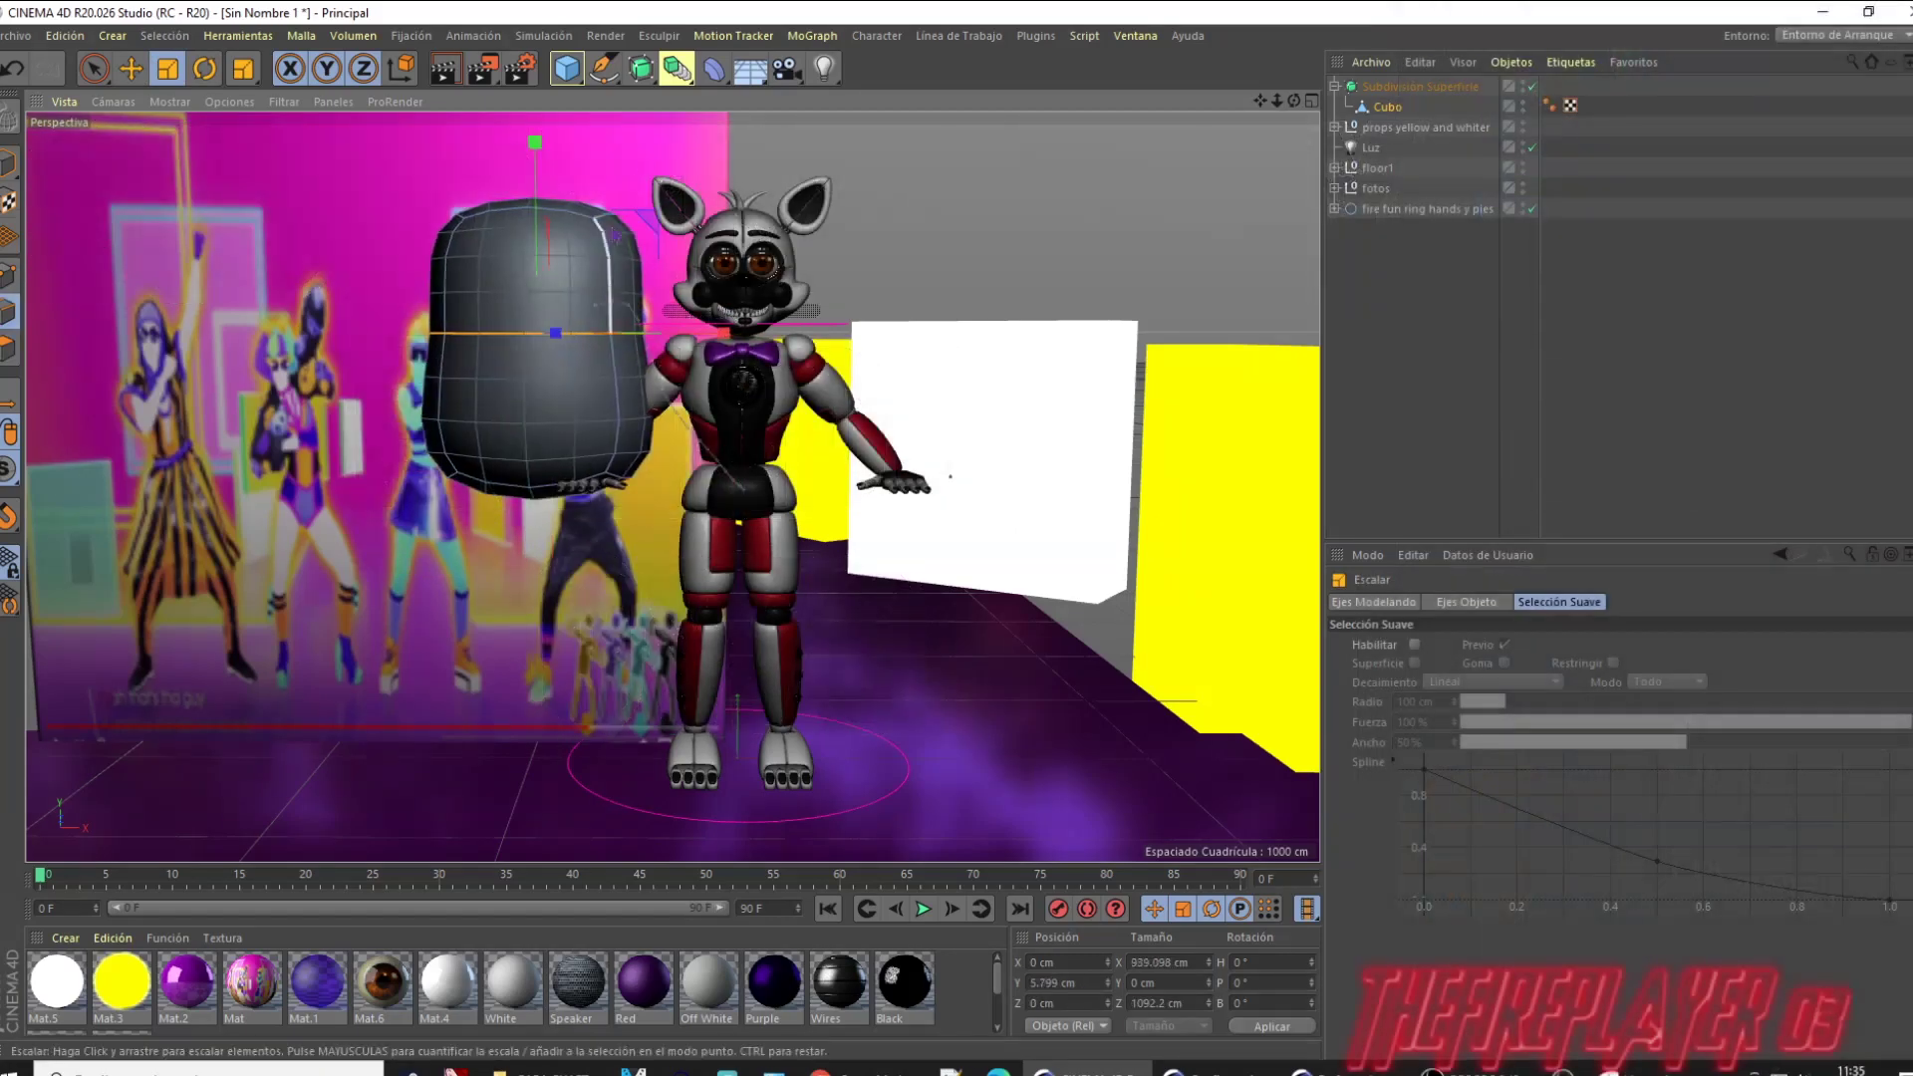
Step: Pull a block point down and sketch a short spline stroke near the fox's head
drag(595, 189, 636, 317)
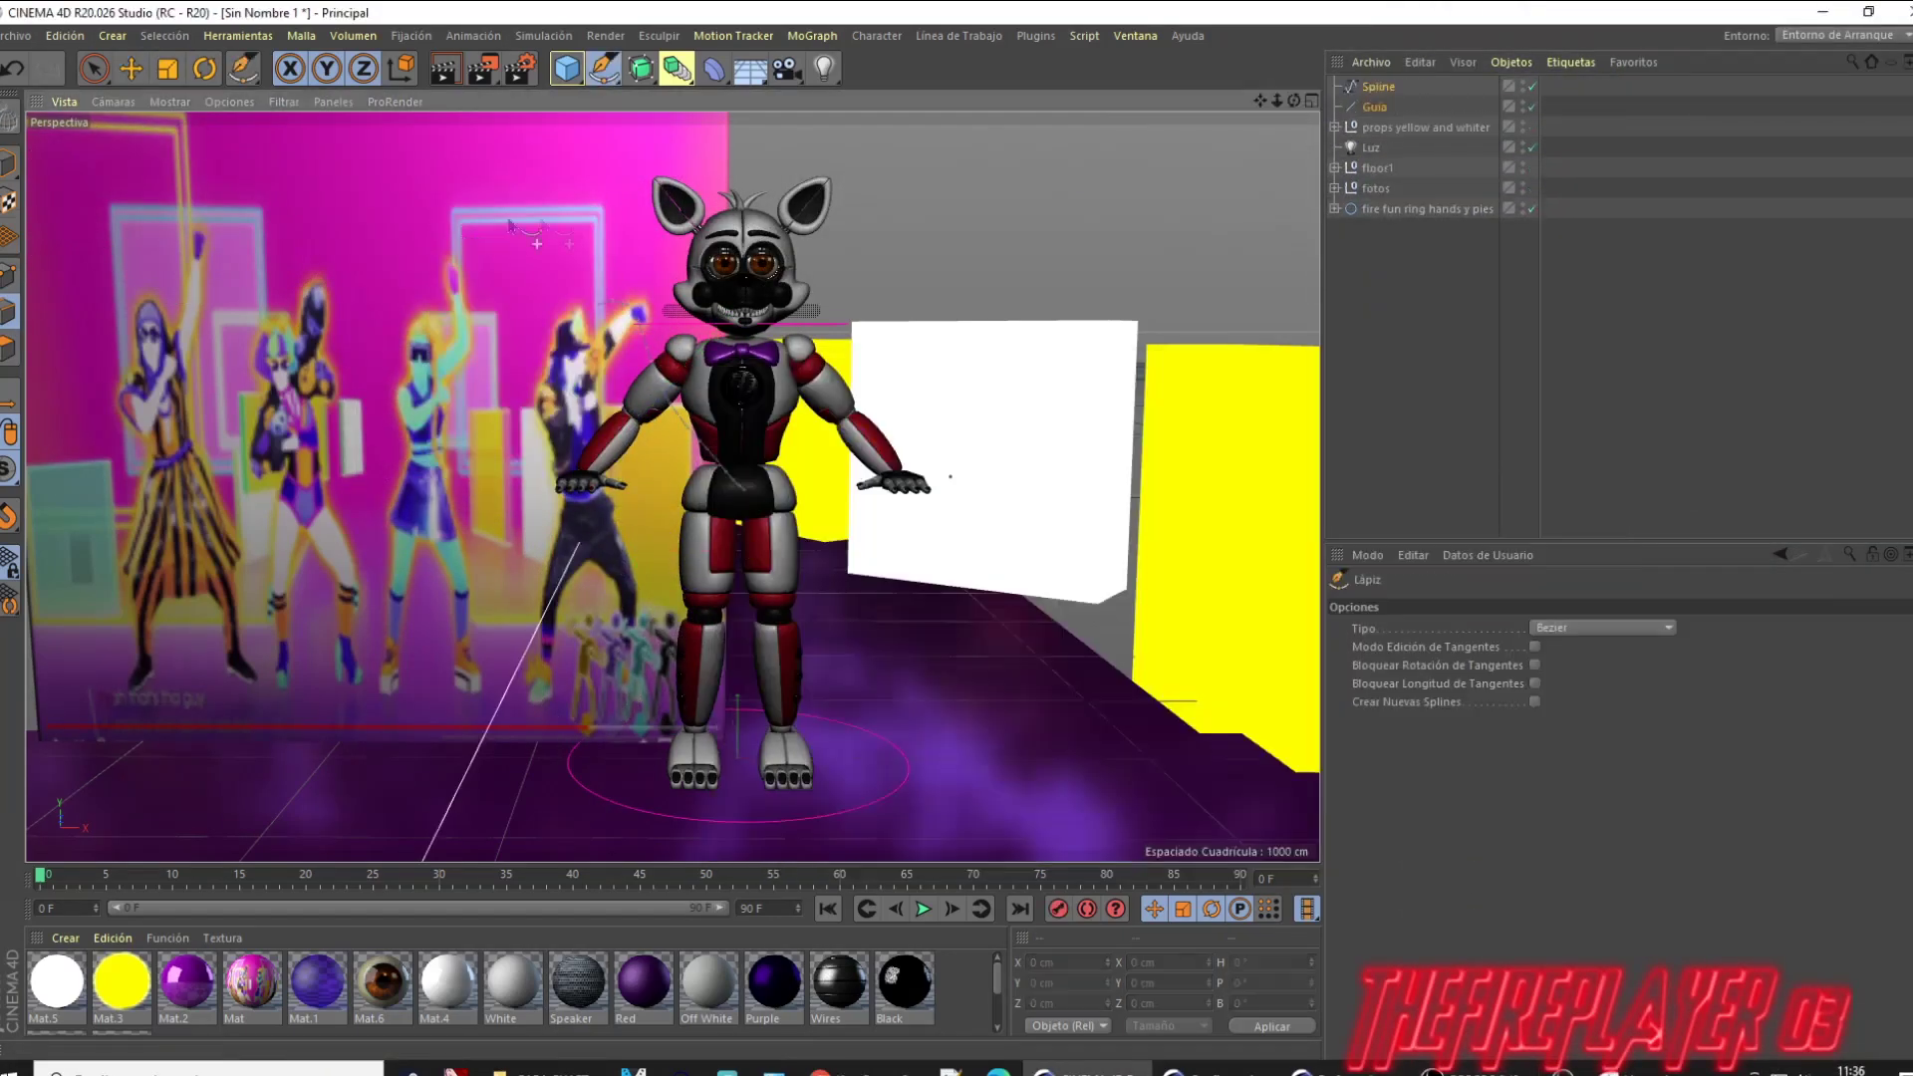
drag(461, 223, 489, 239)
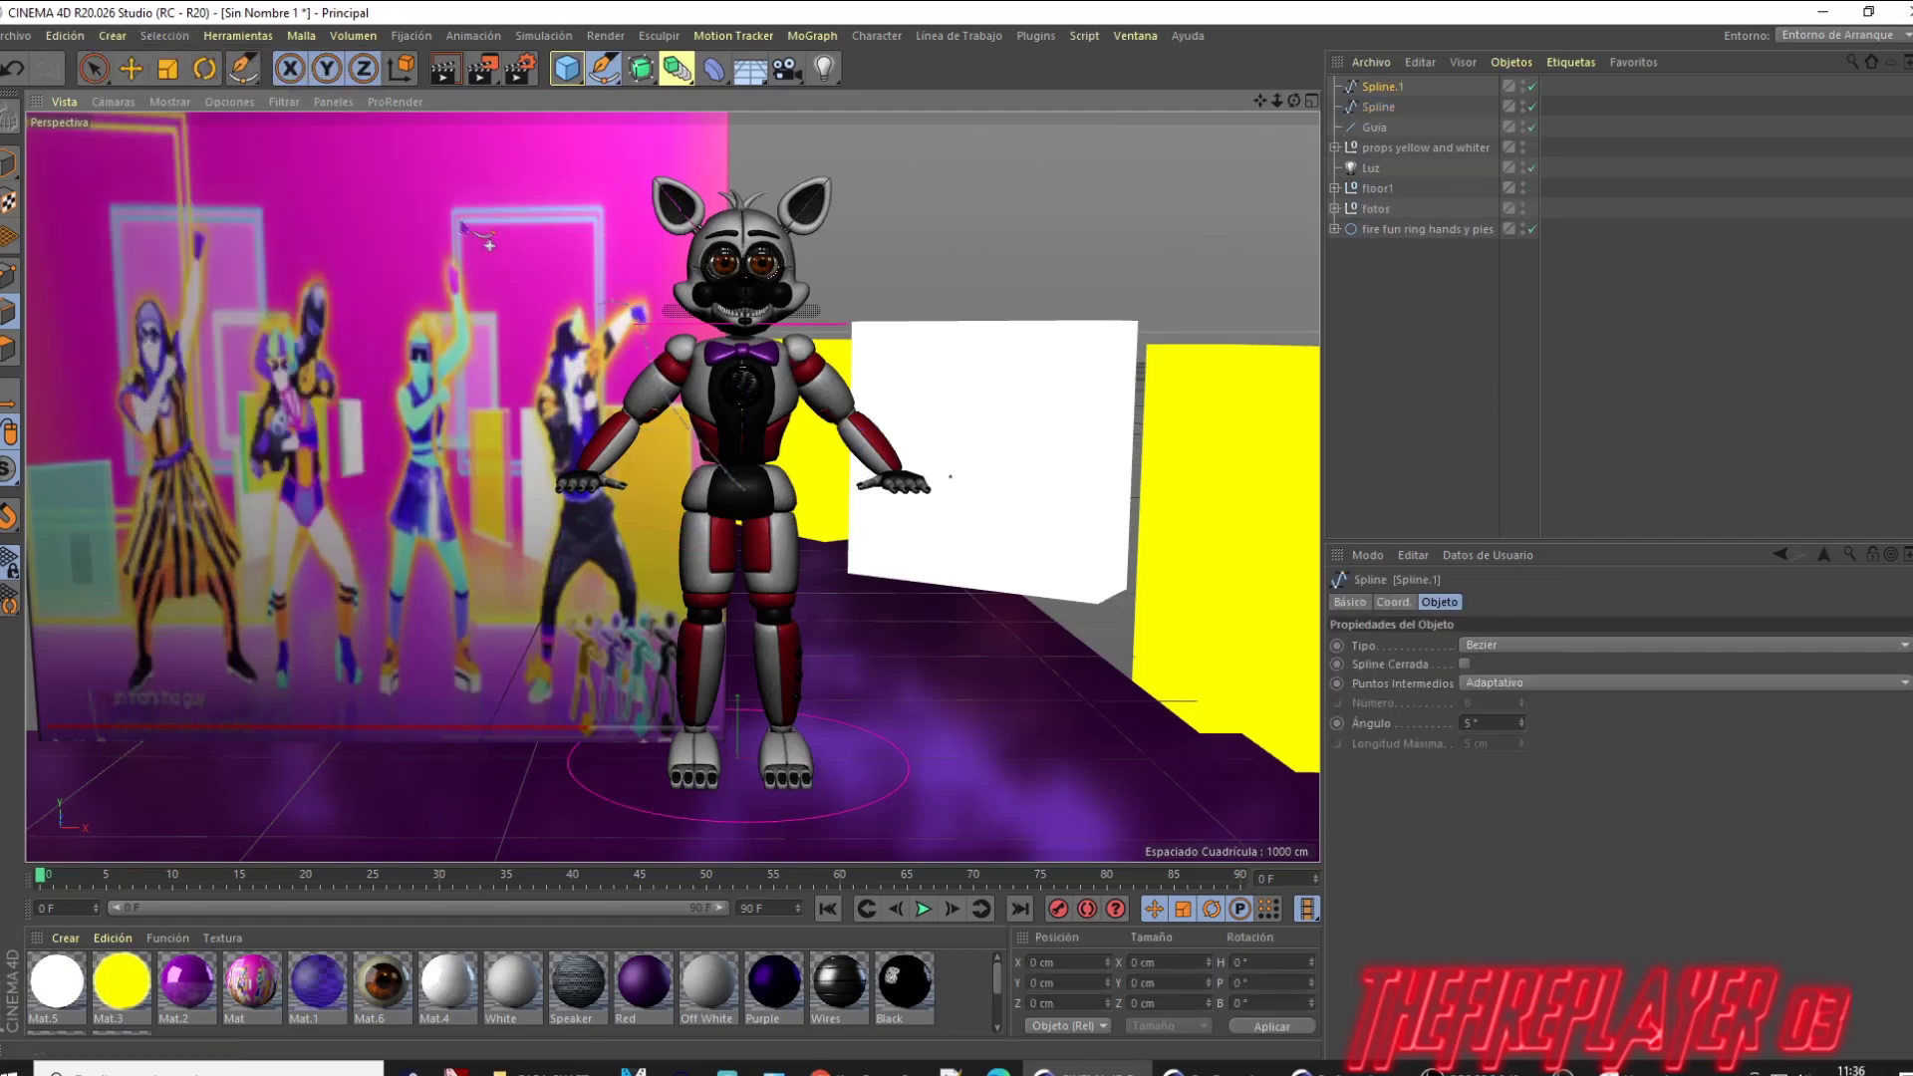
middle_click(596, 229)
scroll(474, 687, down, 5)
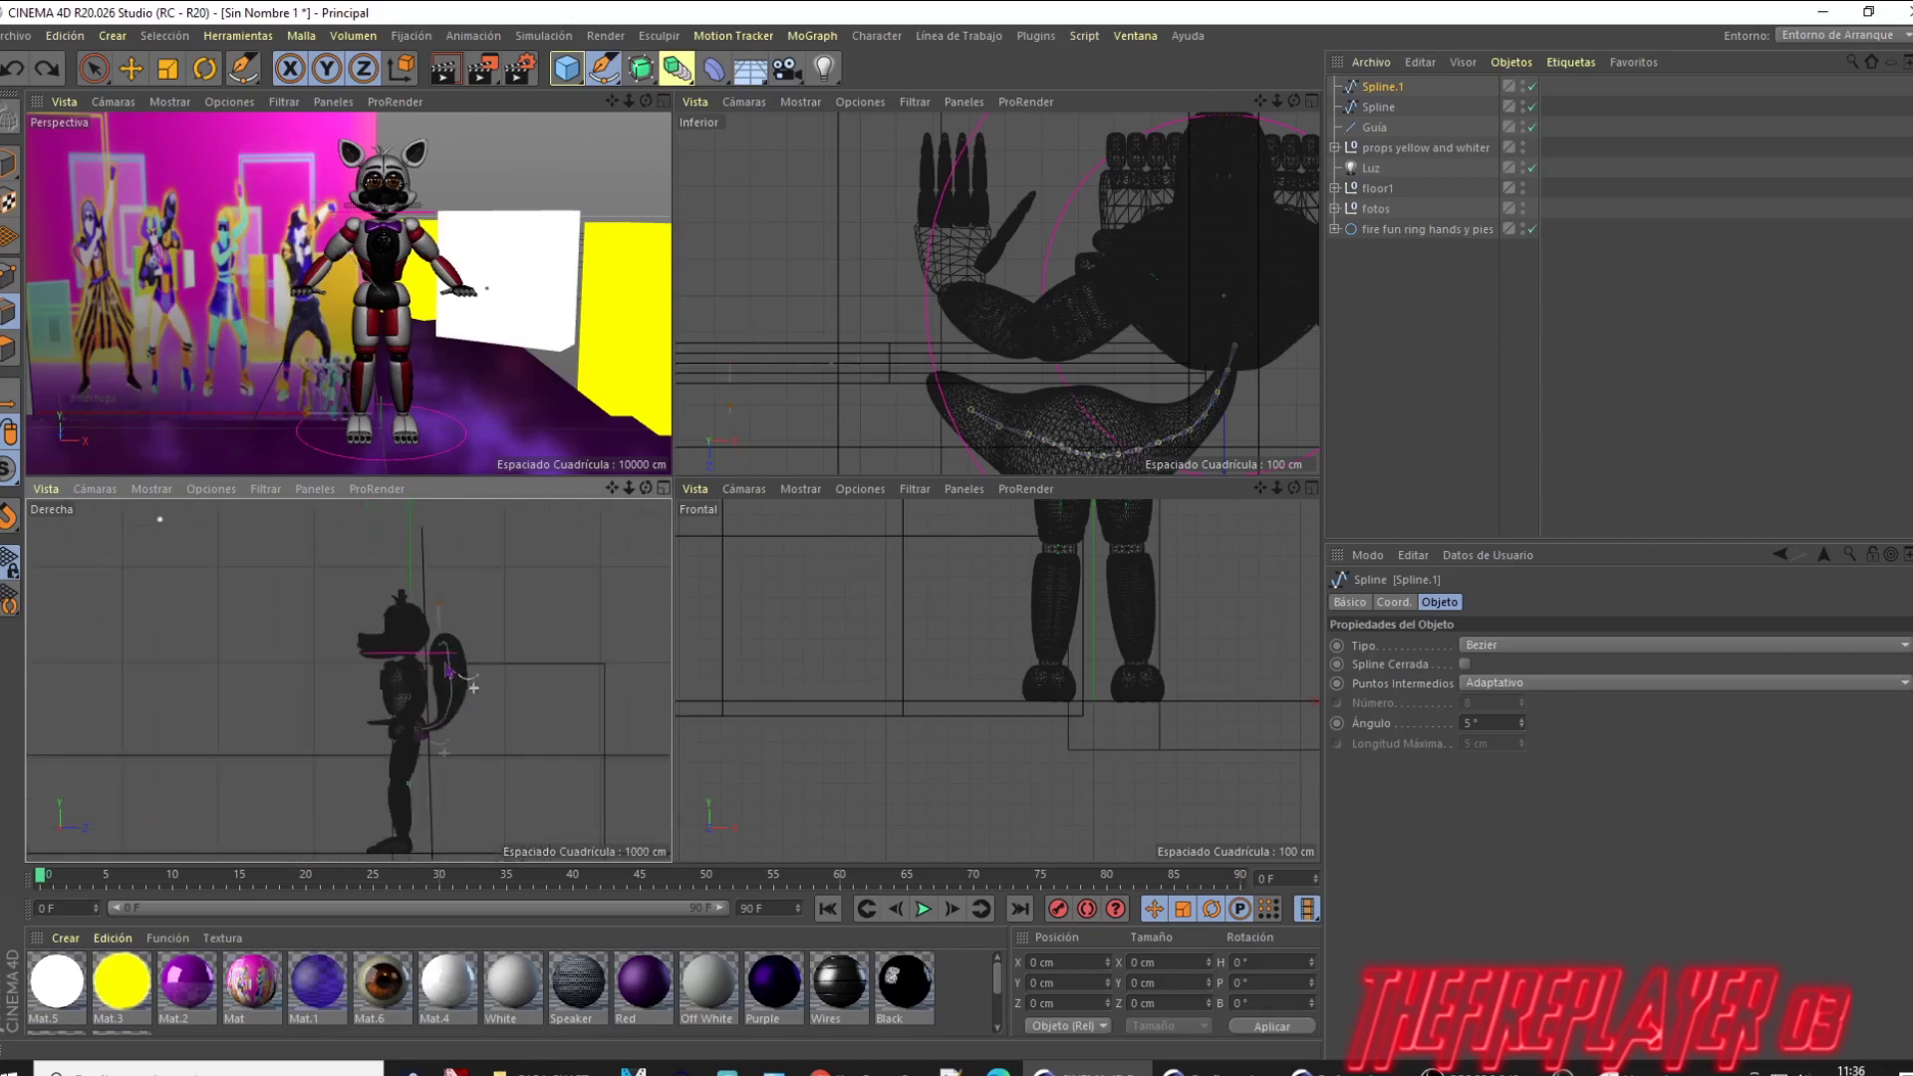
Step: Draw the new Spline.2 path and position it beside the fox
click(1335, 208)
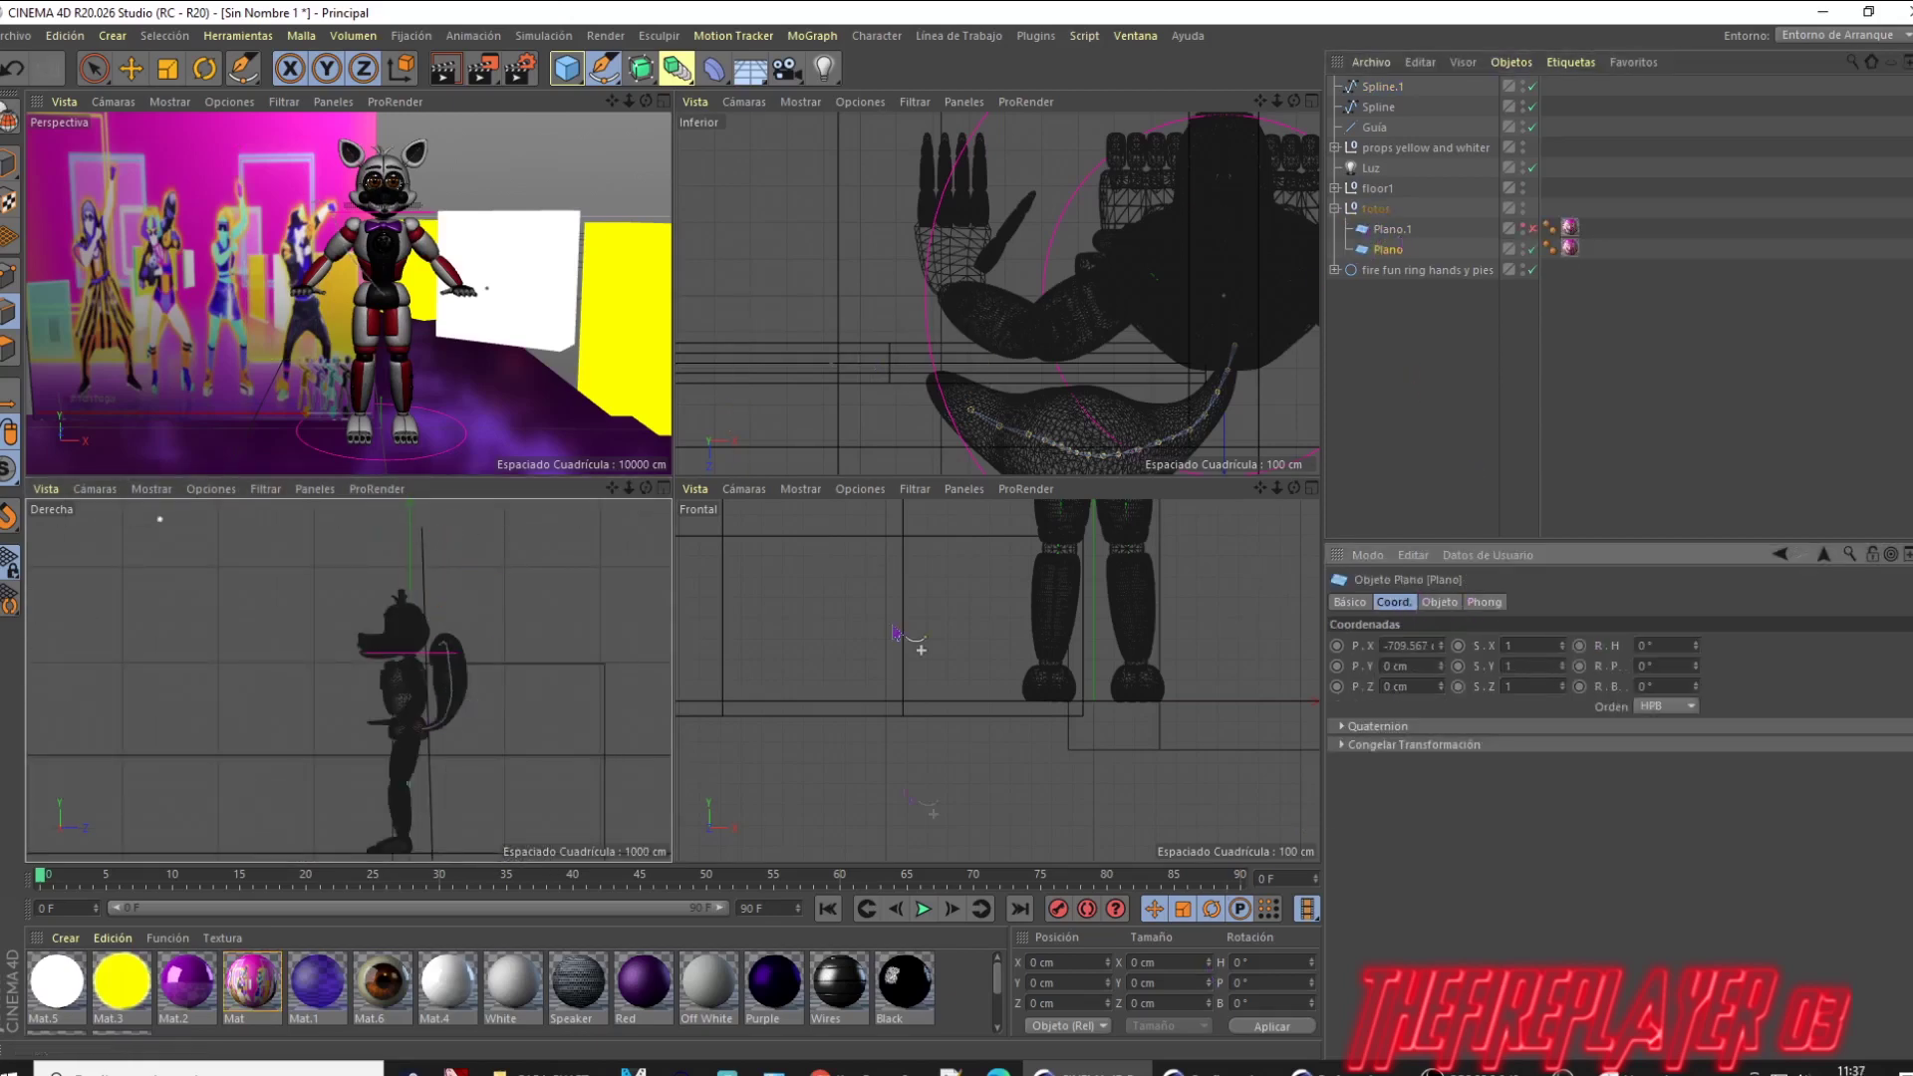
scroll(398, 678, up, 5)
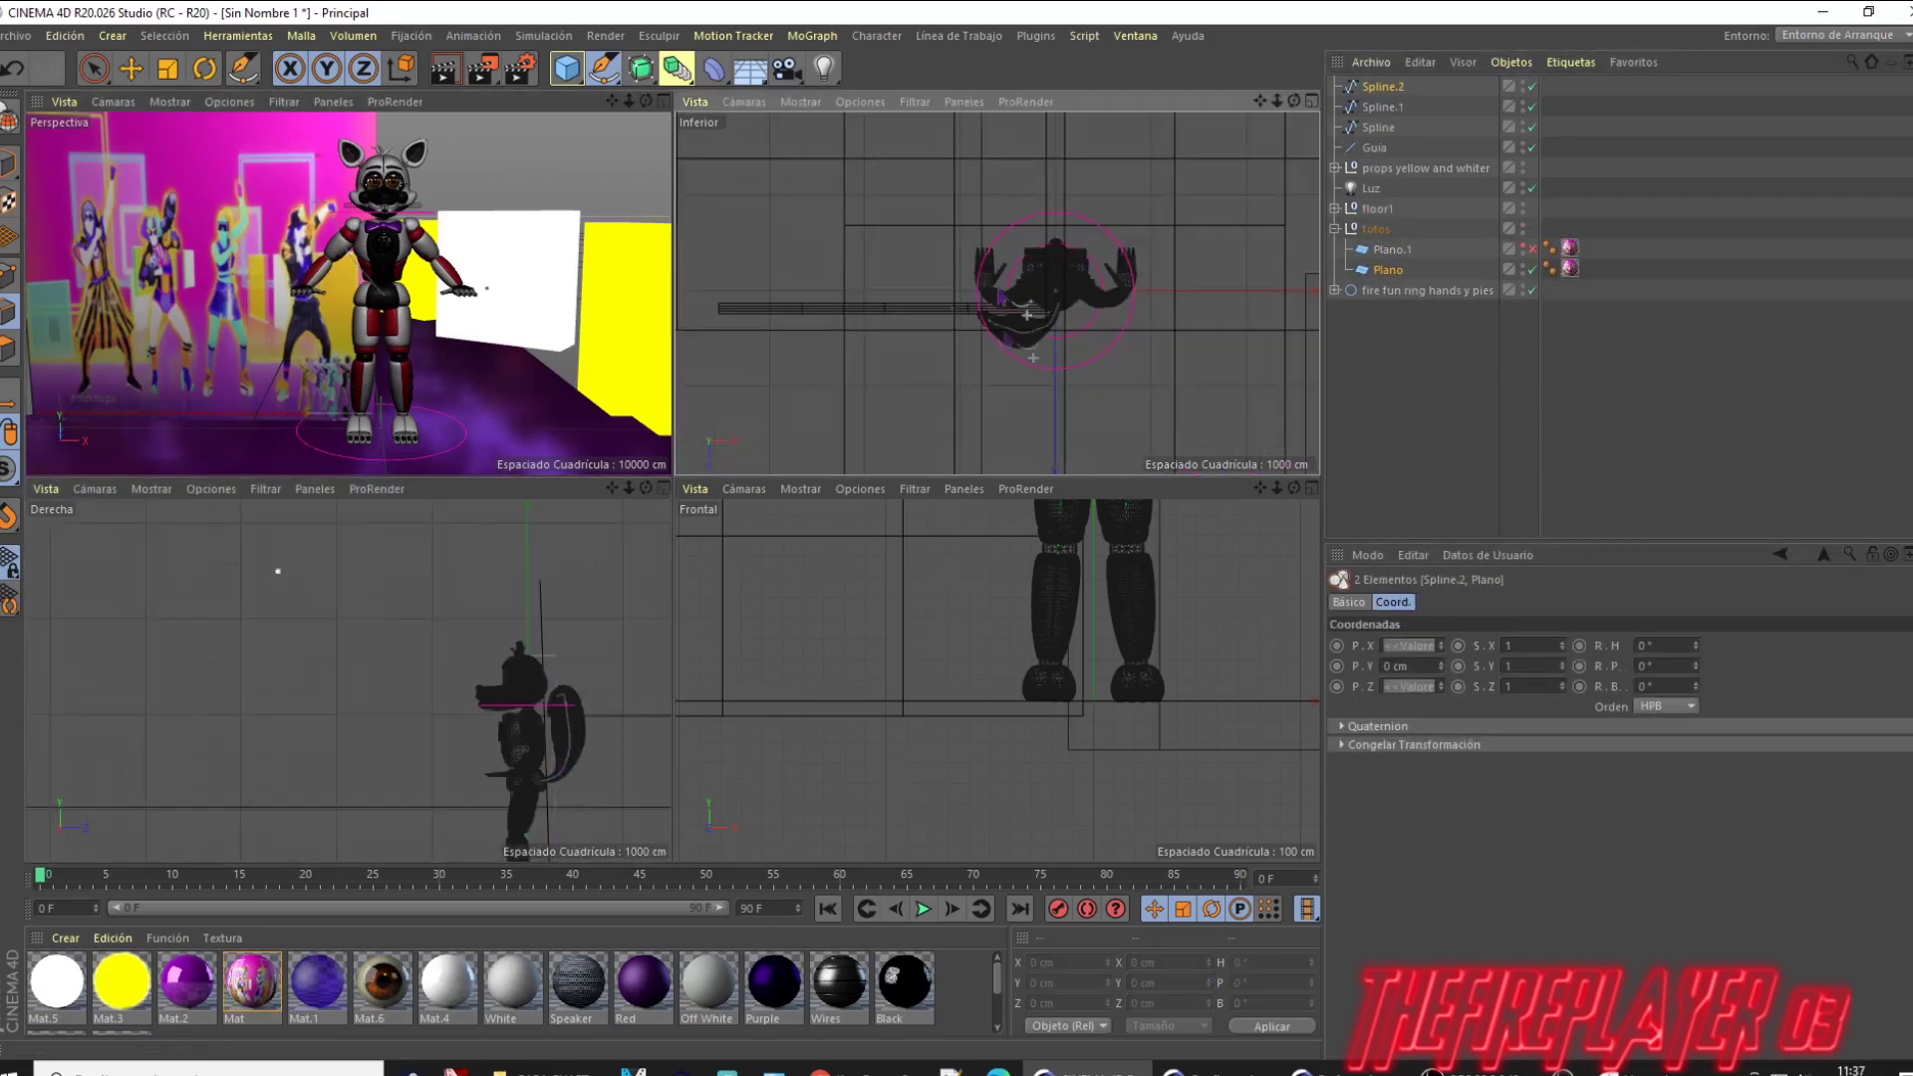
middle_click(638, 468)
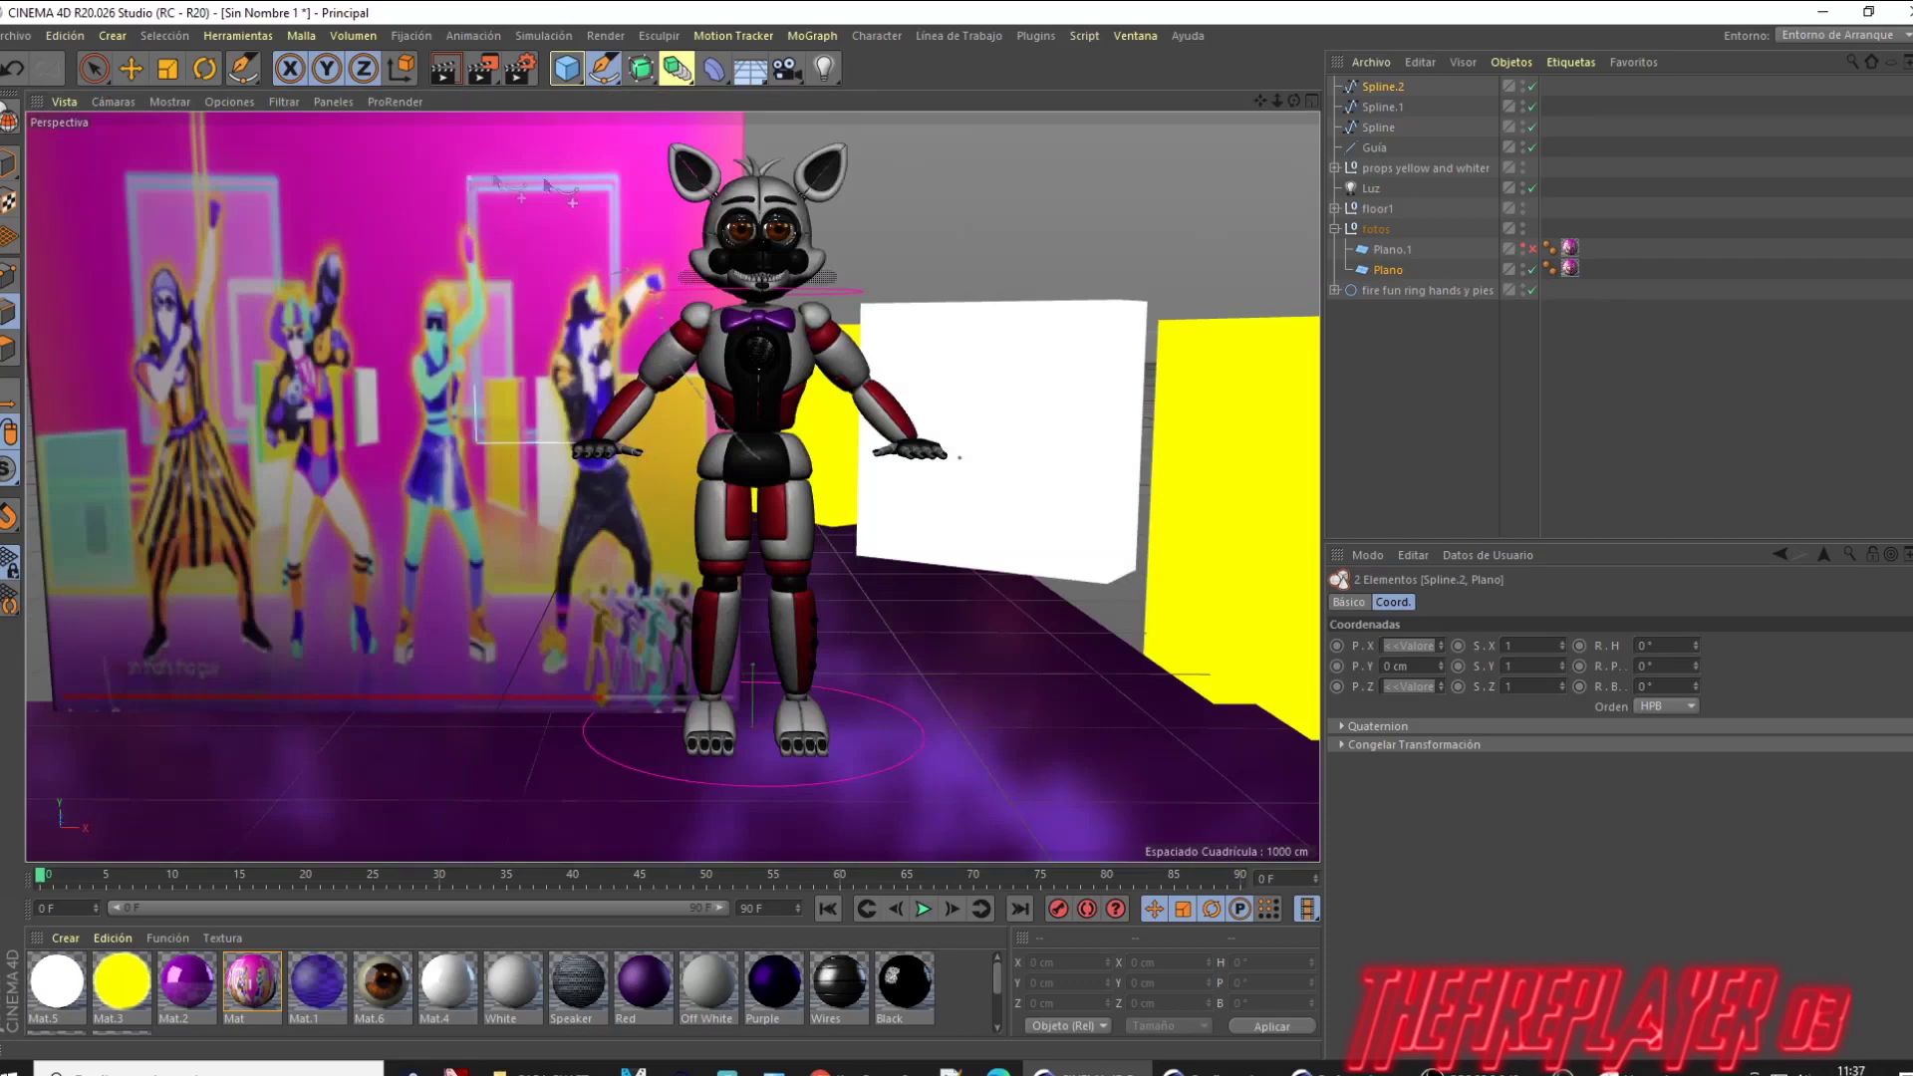
middle_click(822, 458)
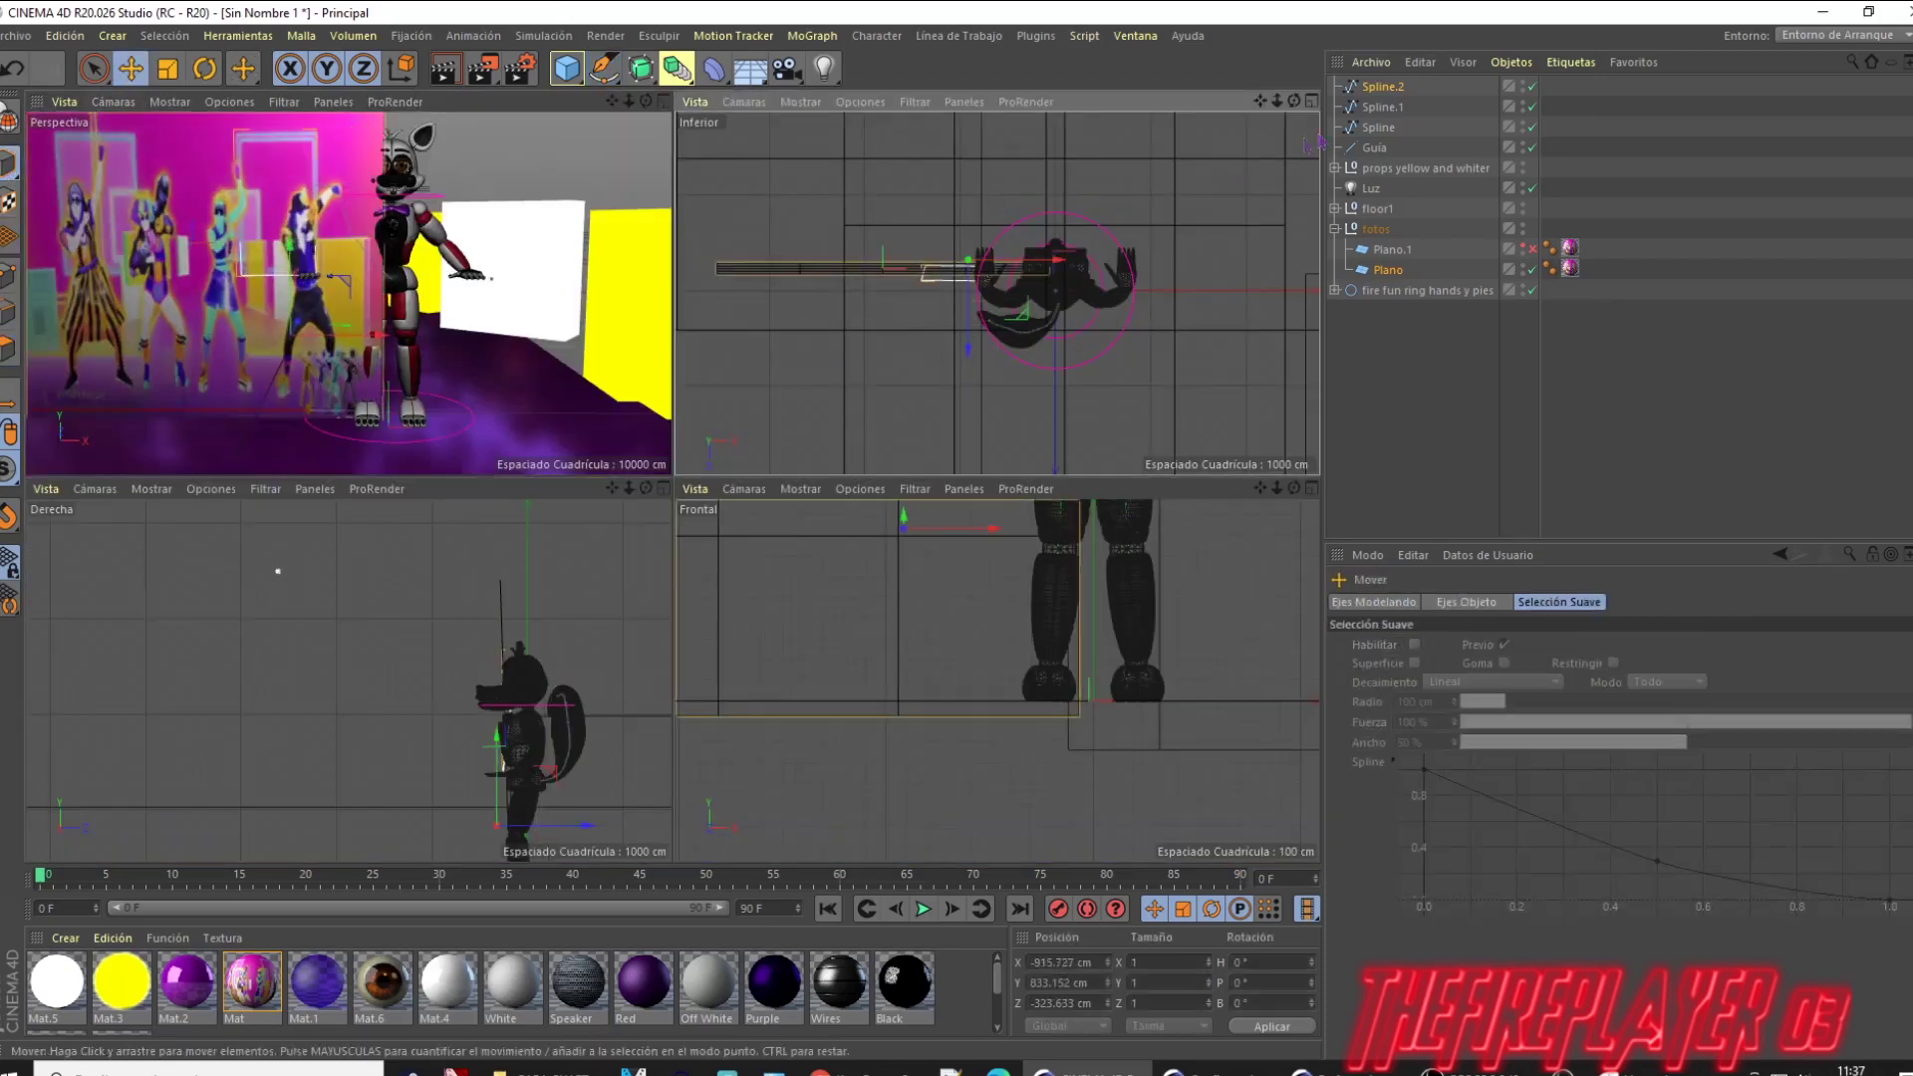
key(F1)
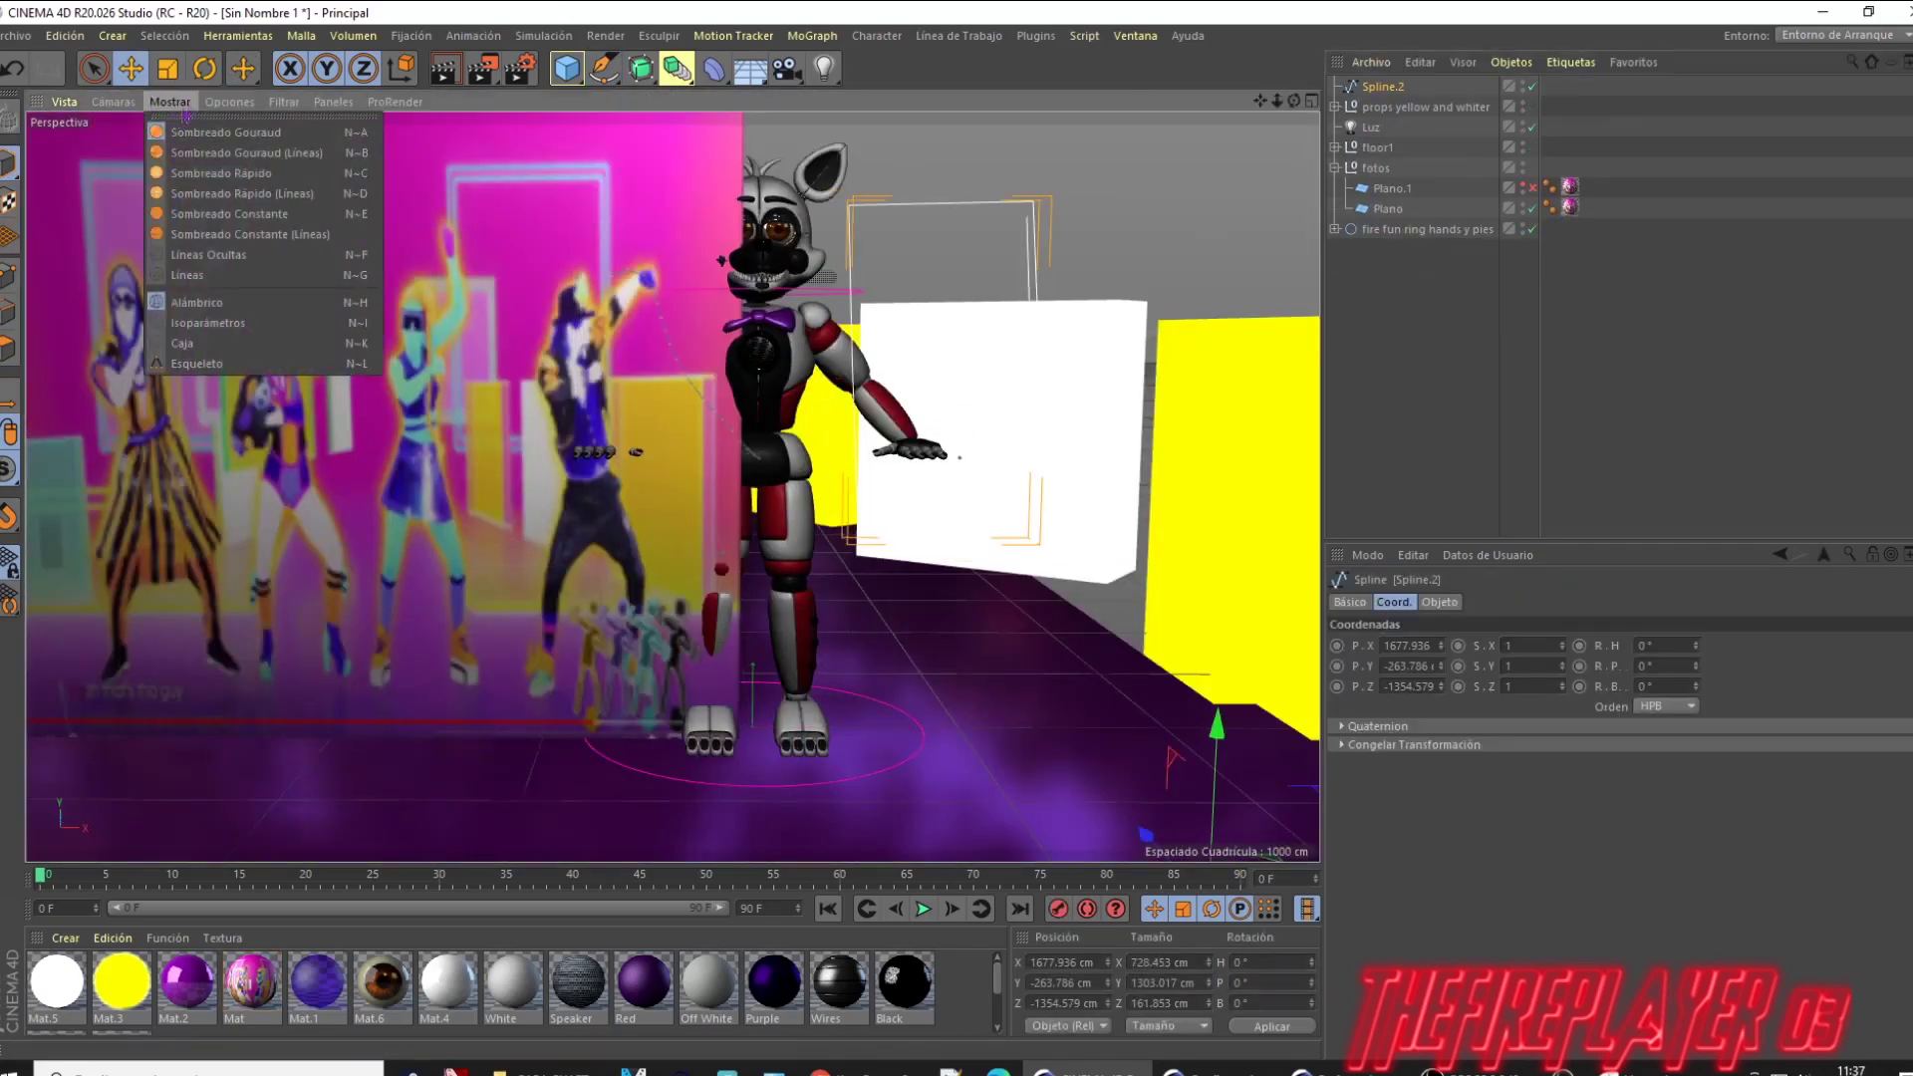
click(239, 102)
Step: Add a Cycloid spline and sweep it along Spline.2
click(112, 35)
click(269, 424)
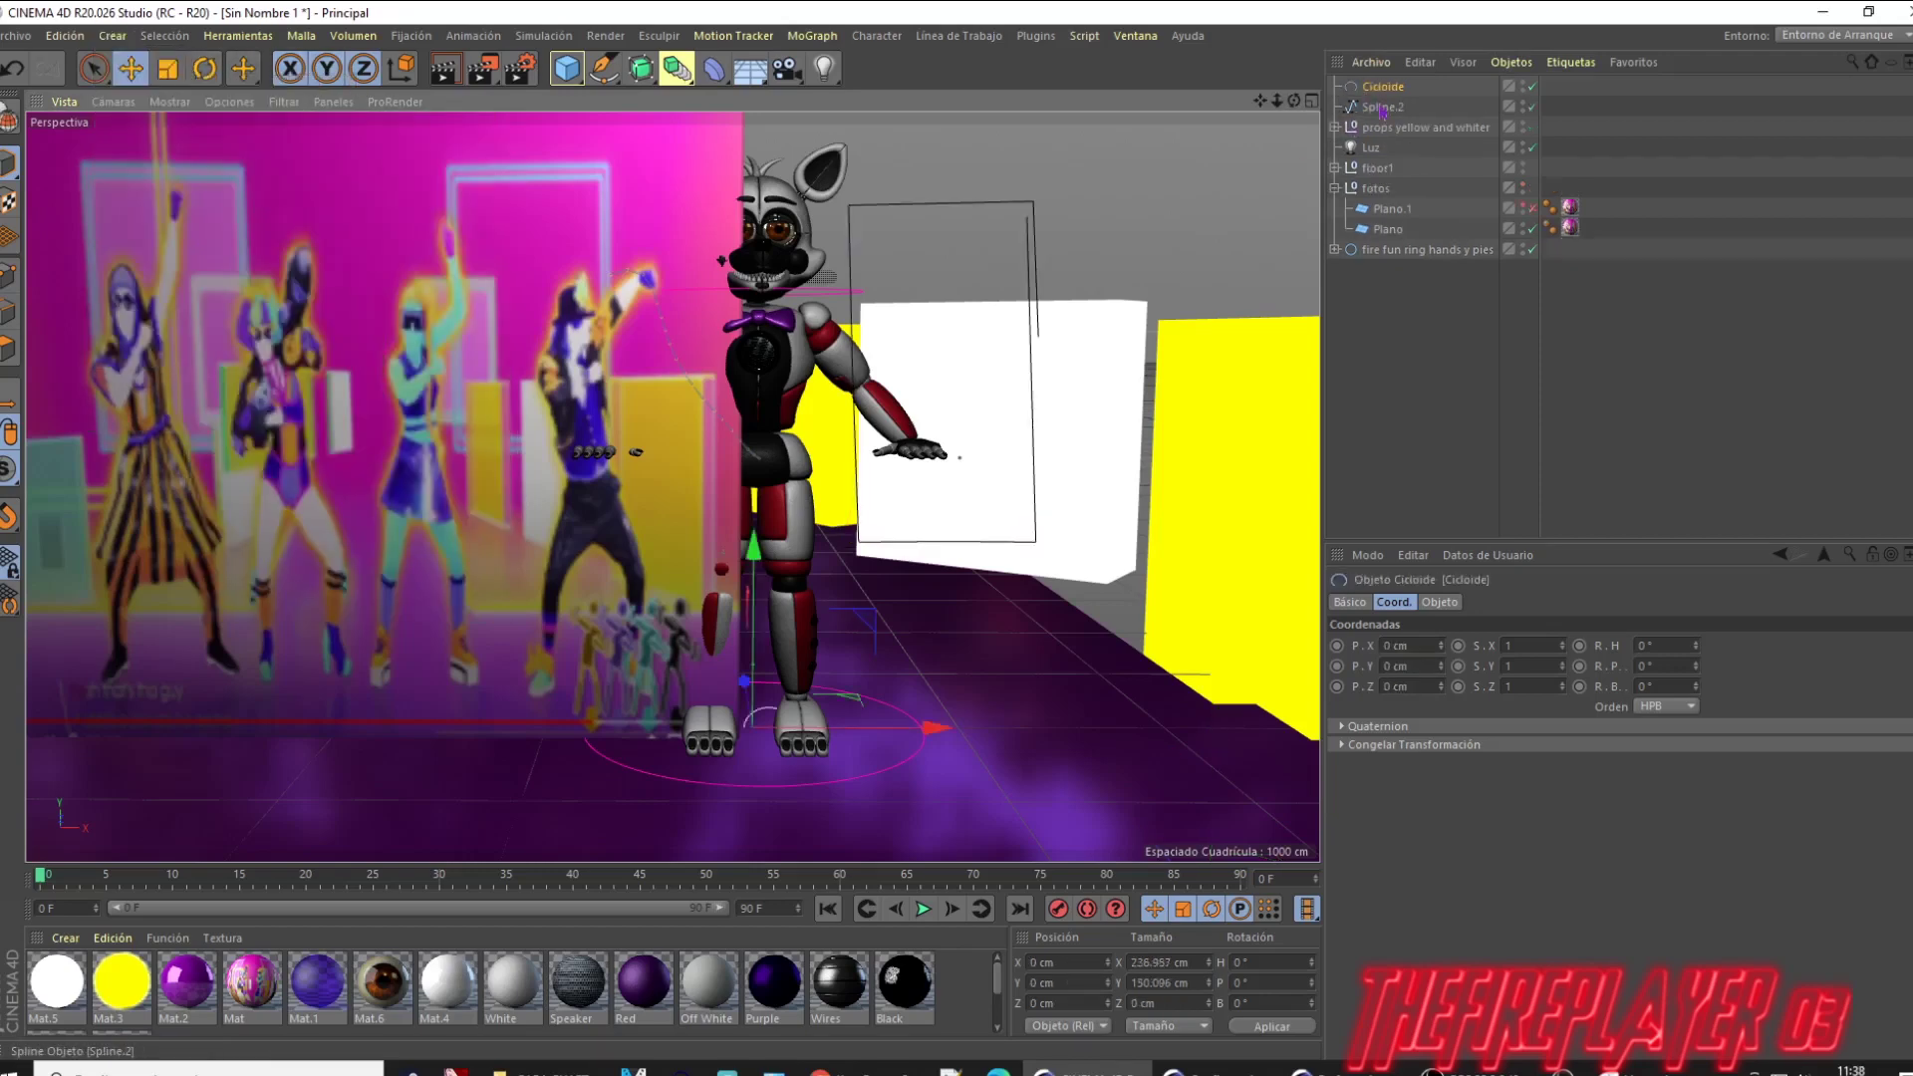
right_click(1383, 87)
click(1784, 159)
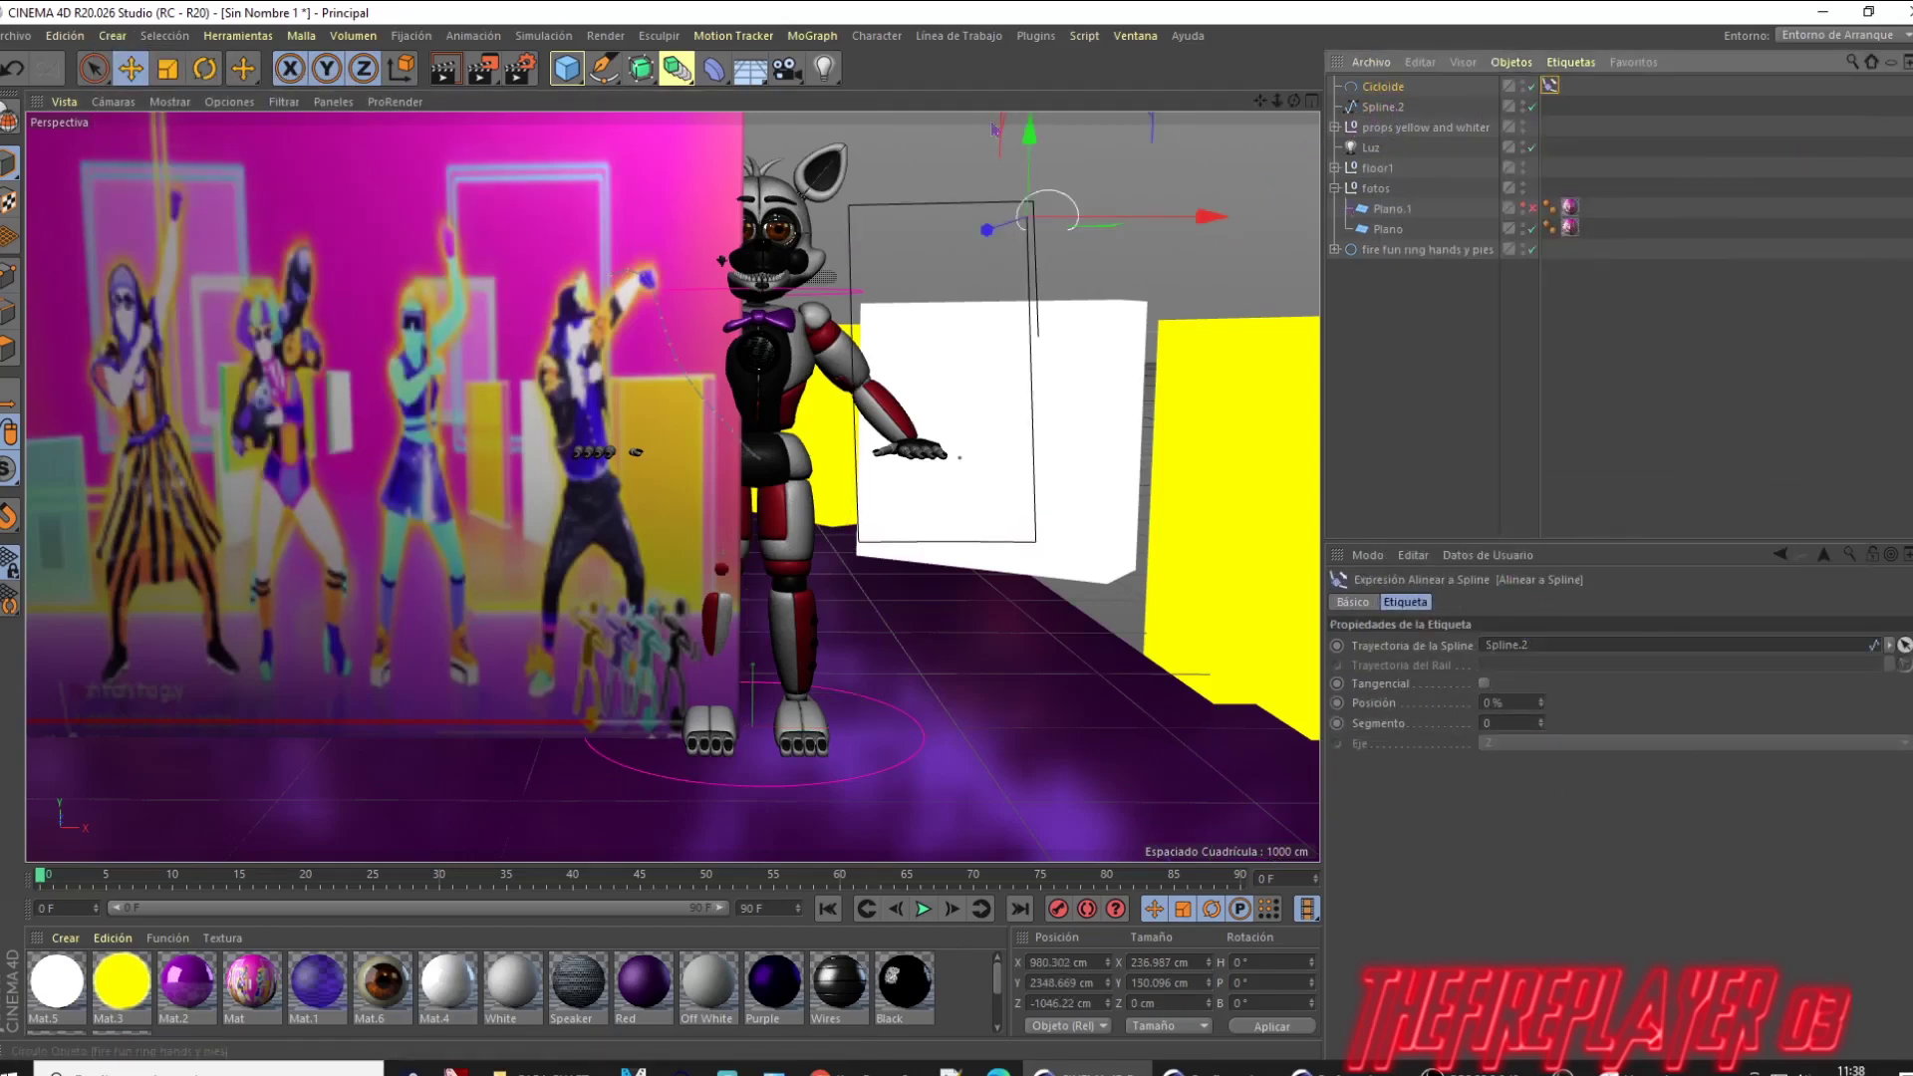
ctrl+click(1383, 106)
alt+click(640, 67)
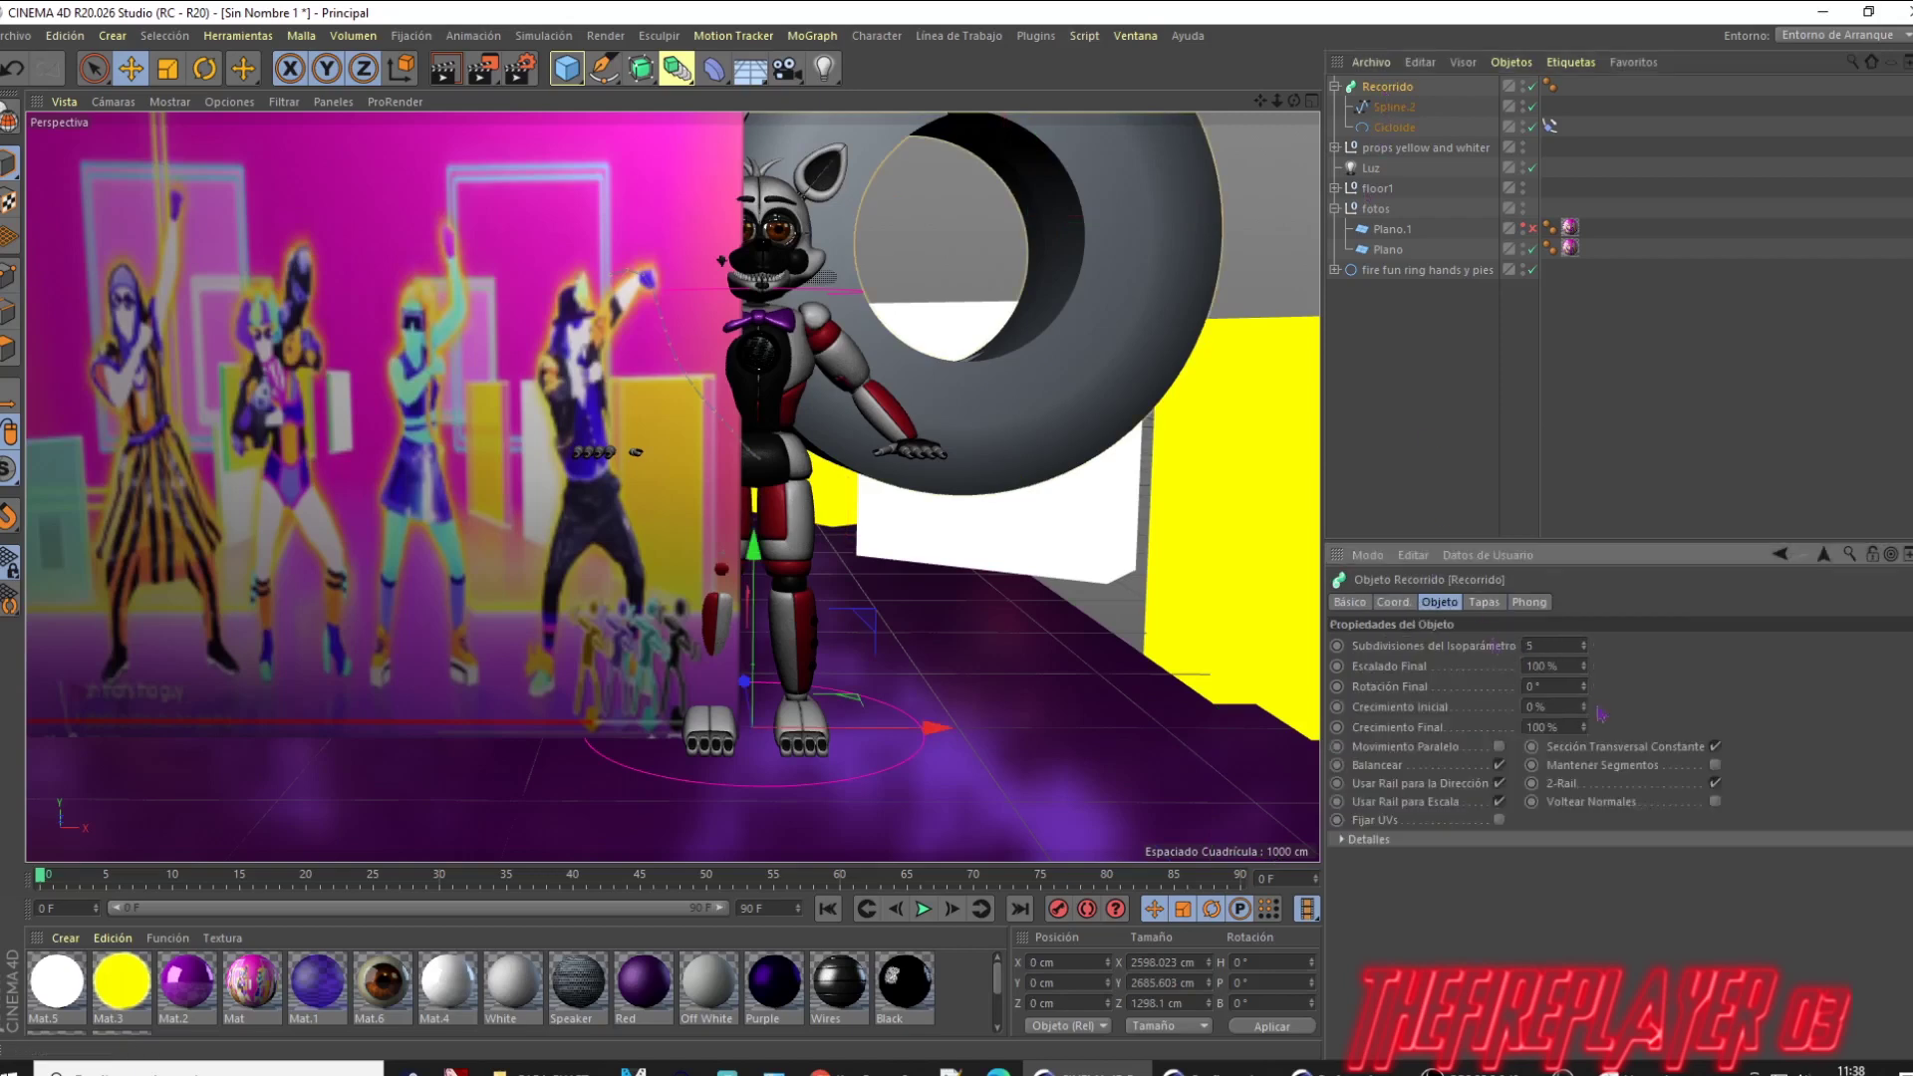
Step: Taper the sweep to 75% end scale, adjust the cycloid's 'a', then add a cube
drag(1583, 665, 1580, 728)
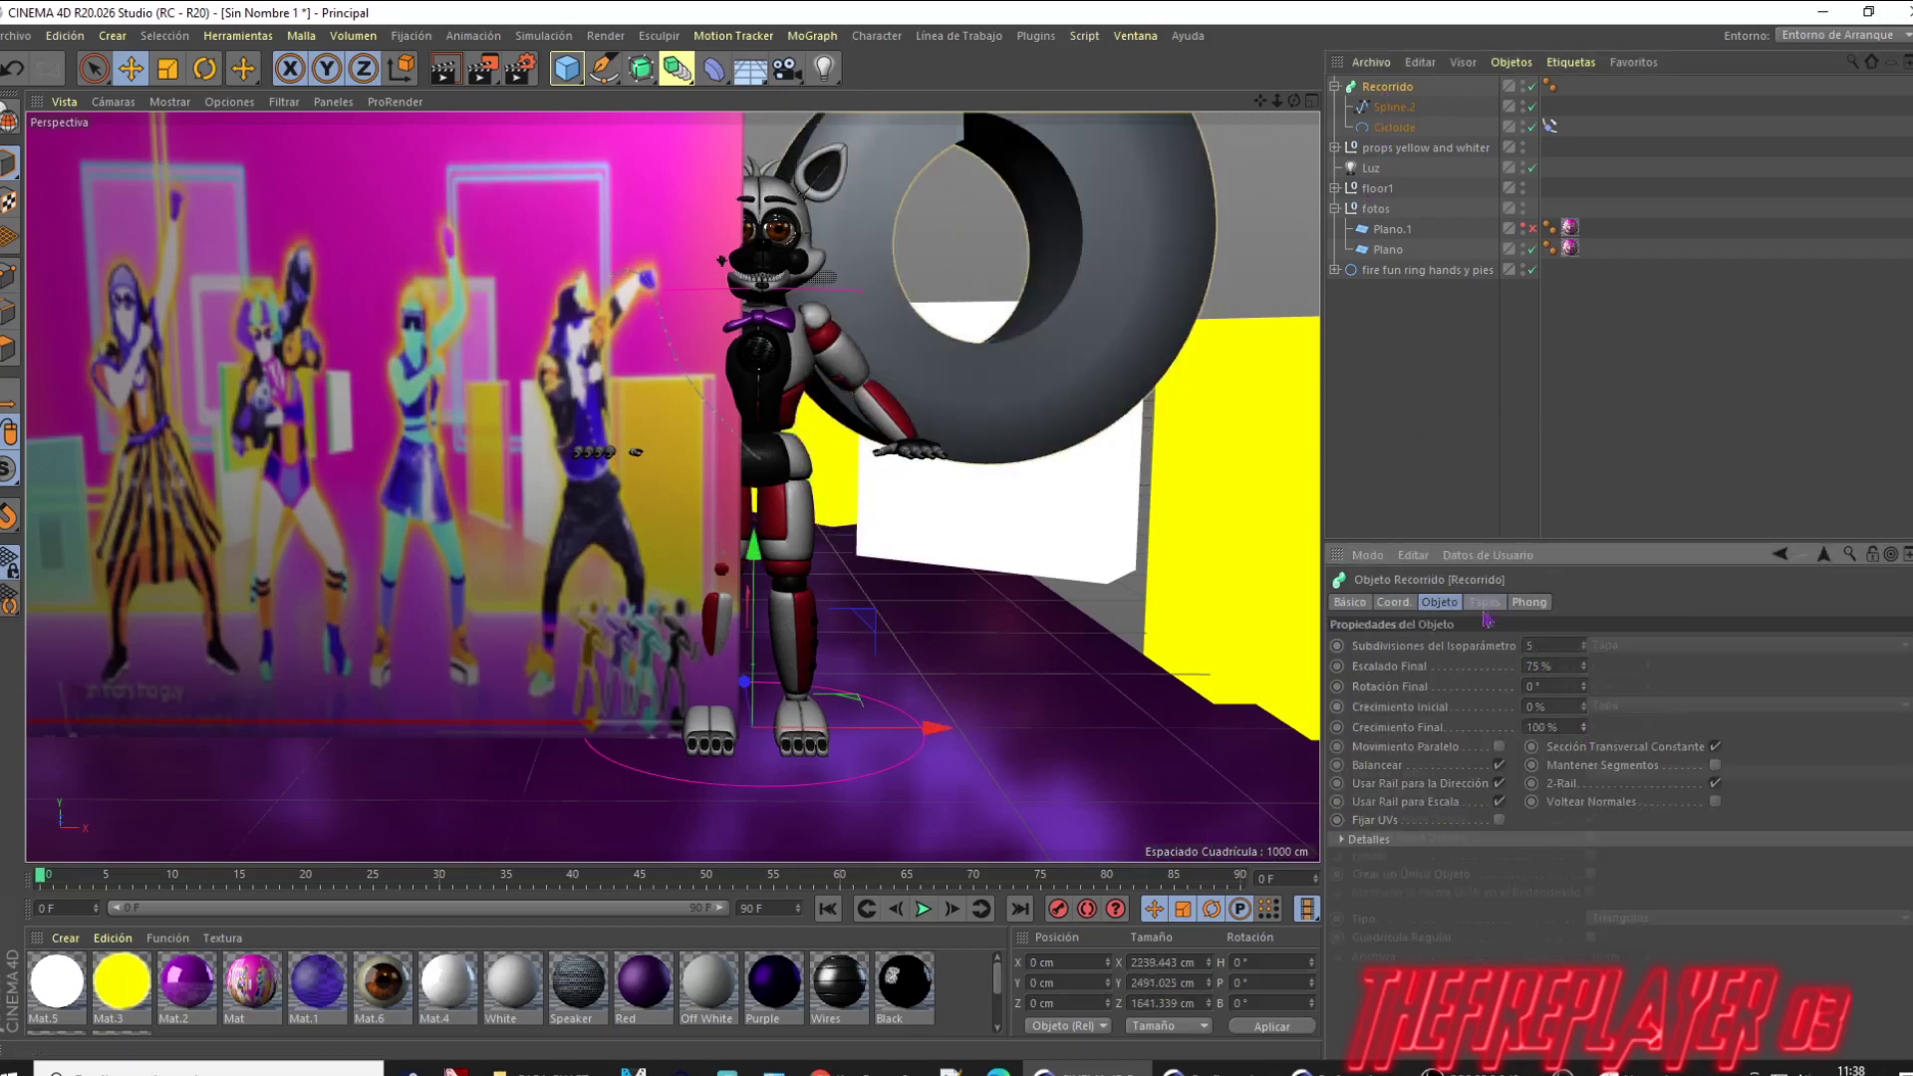
click(1394, 127)
drag(1522, 705, 1525, 730)
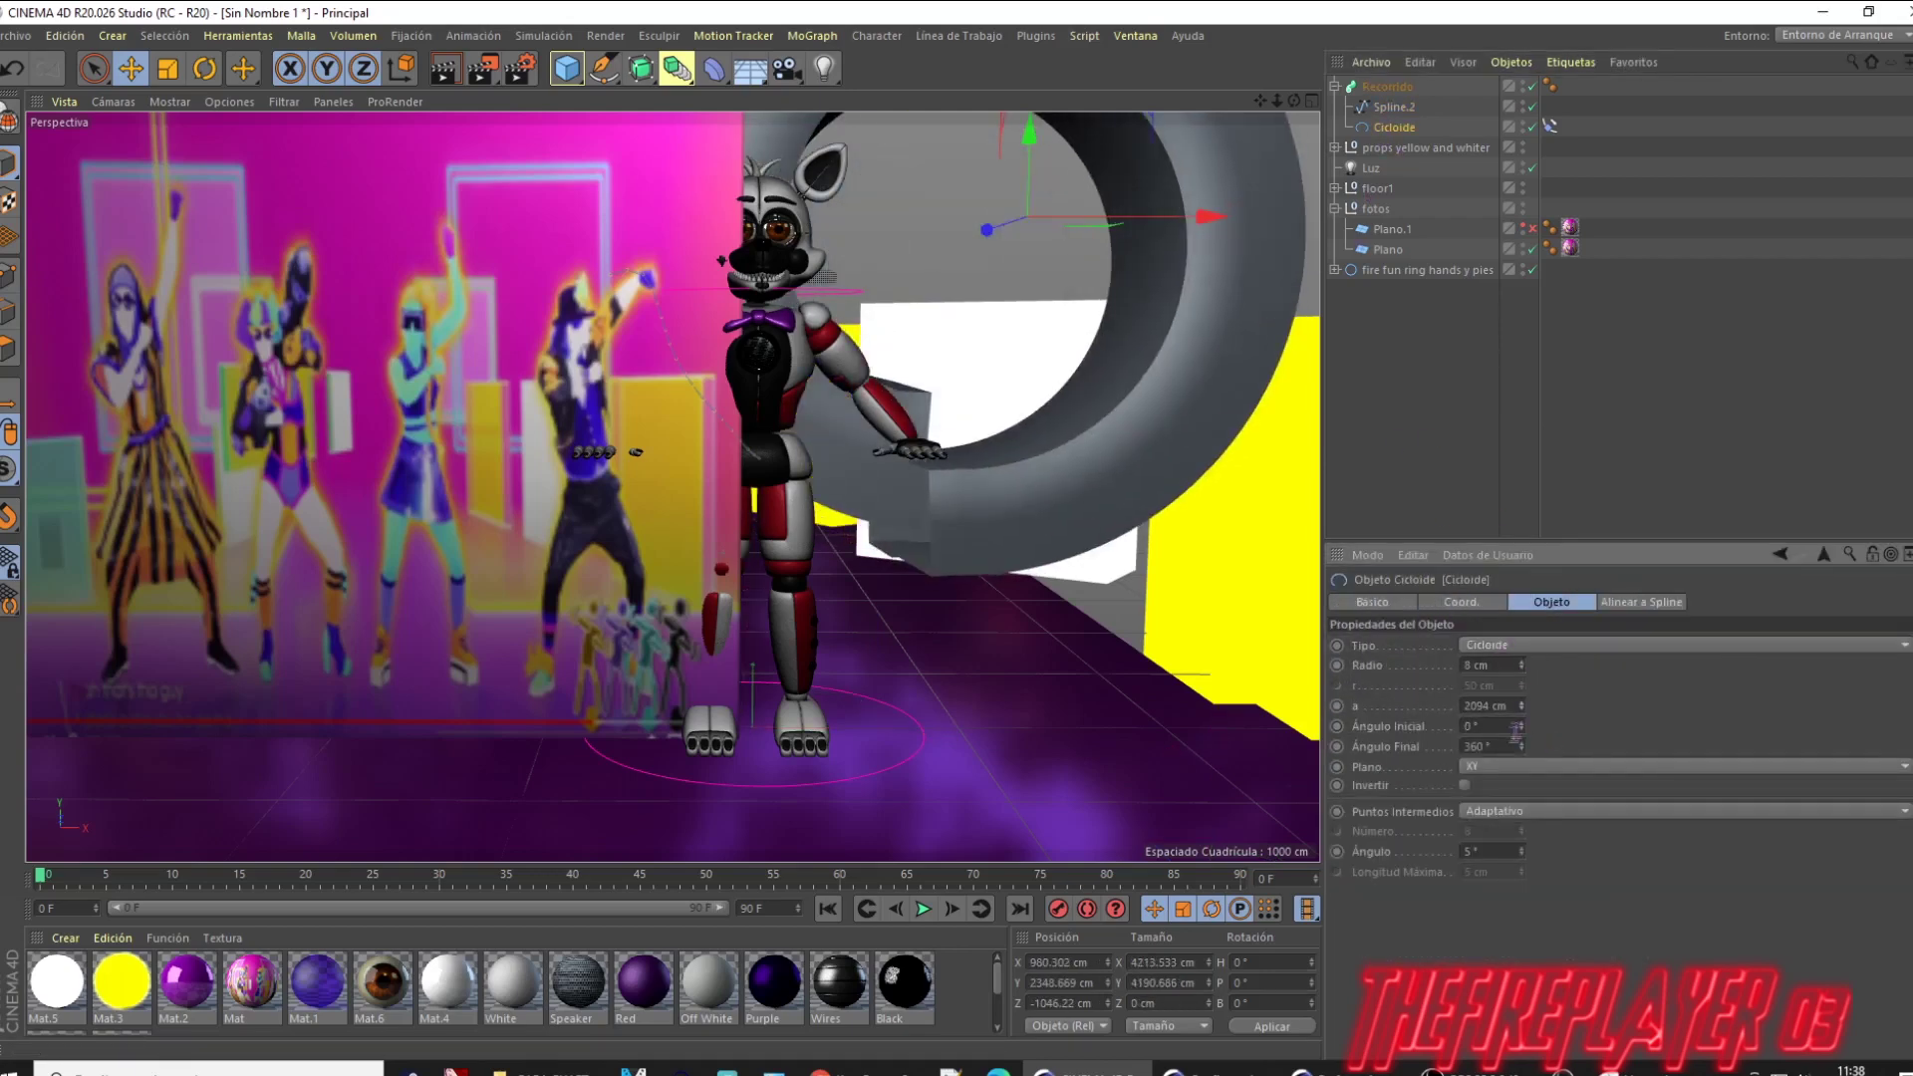
click(800, 98)
middle_click(598, 449)
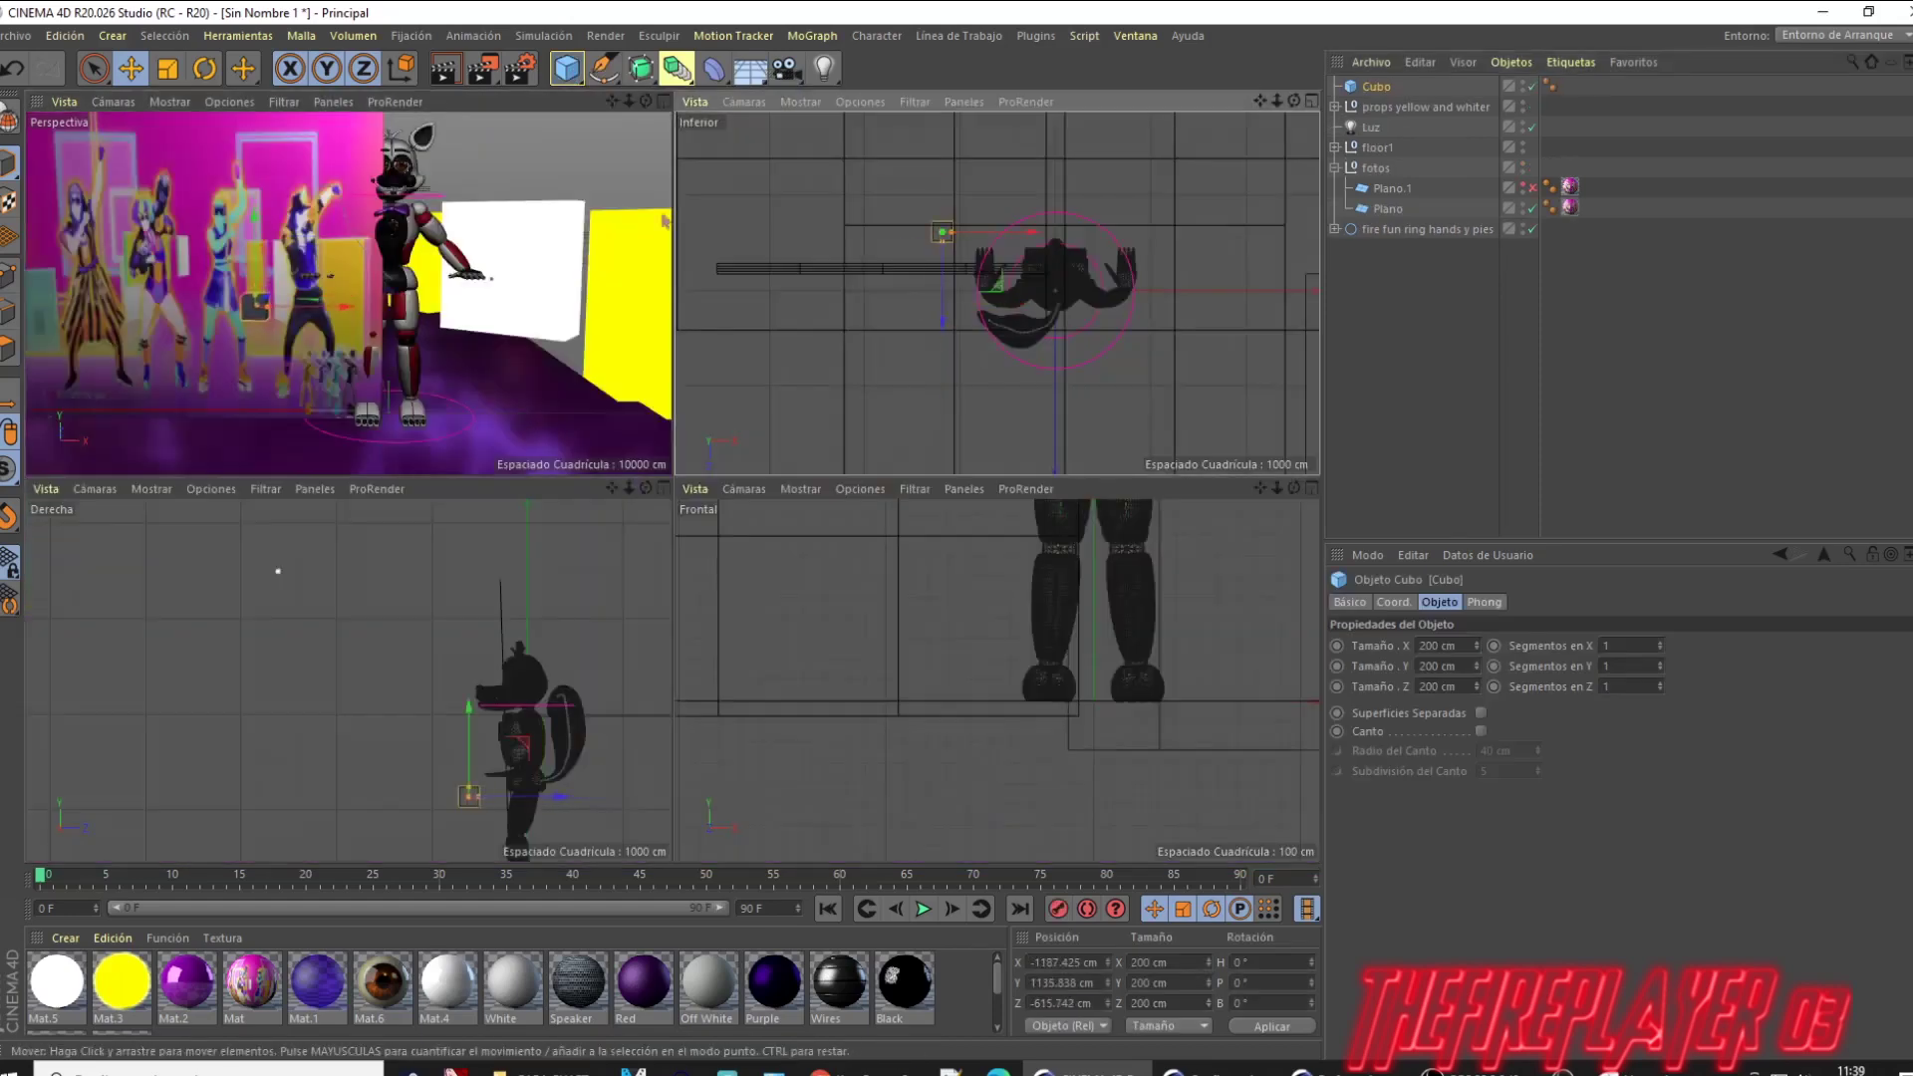
Step: Make the cube editable and pull its geometry into a rectangular frame shape
middle_click(349, 299)
key(c)
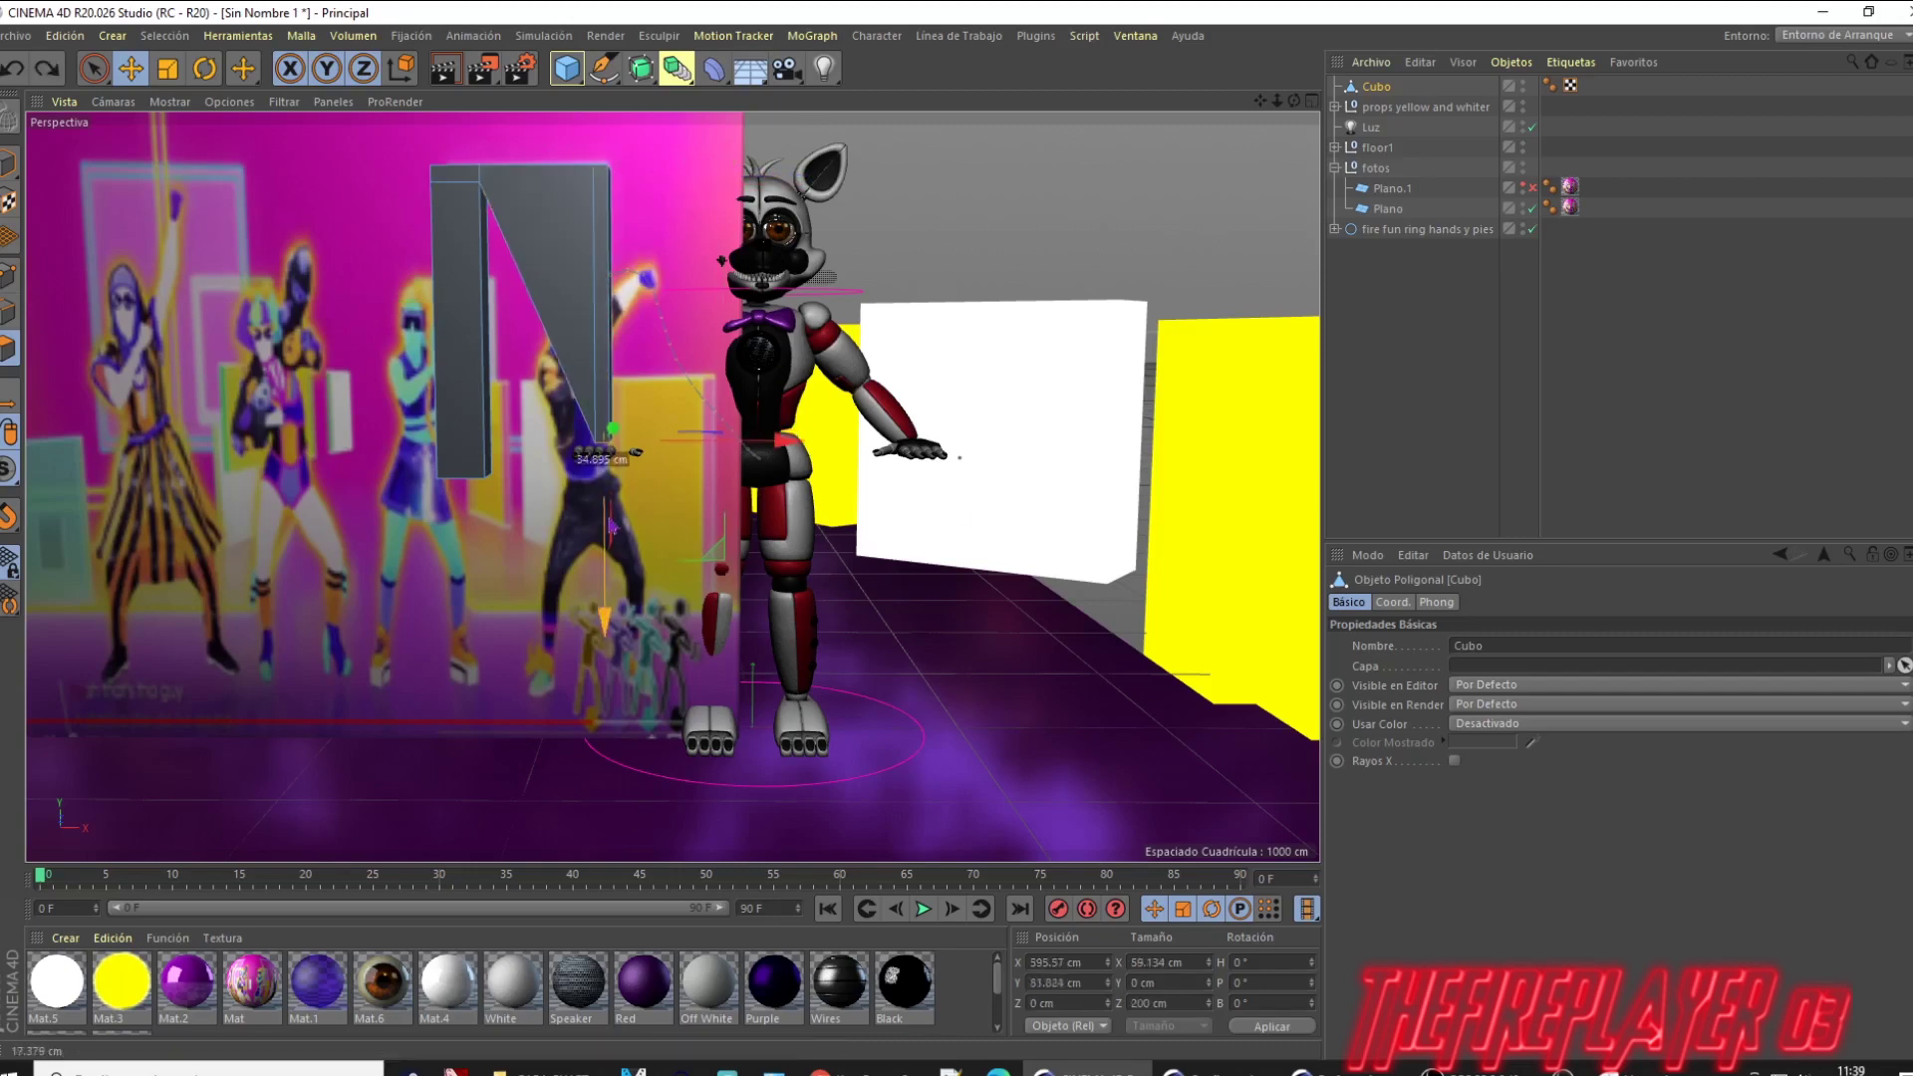
drag(614, 576, 614, 587)
middle_click(615, 588)
middle_click(399, 299)
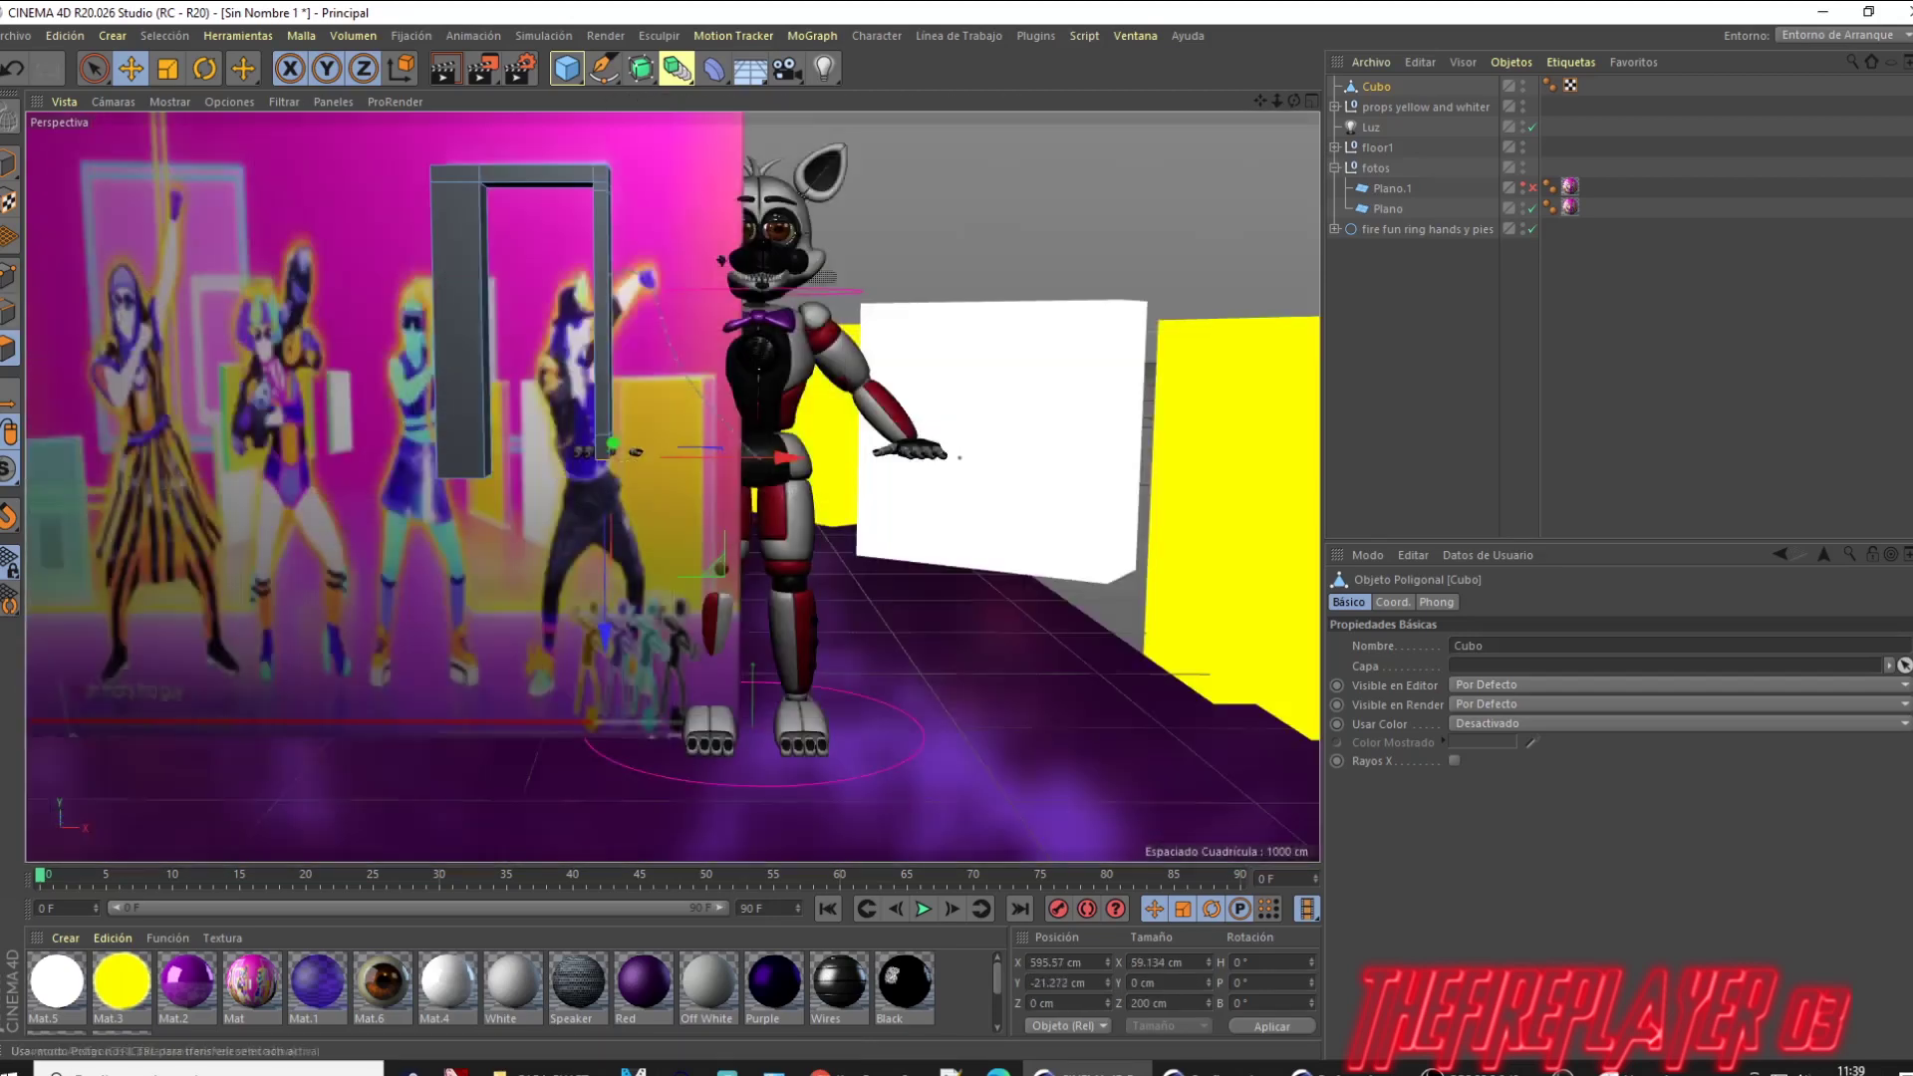
middle_click(461, 486)
middle_click(457, 380)
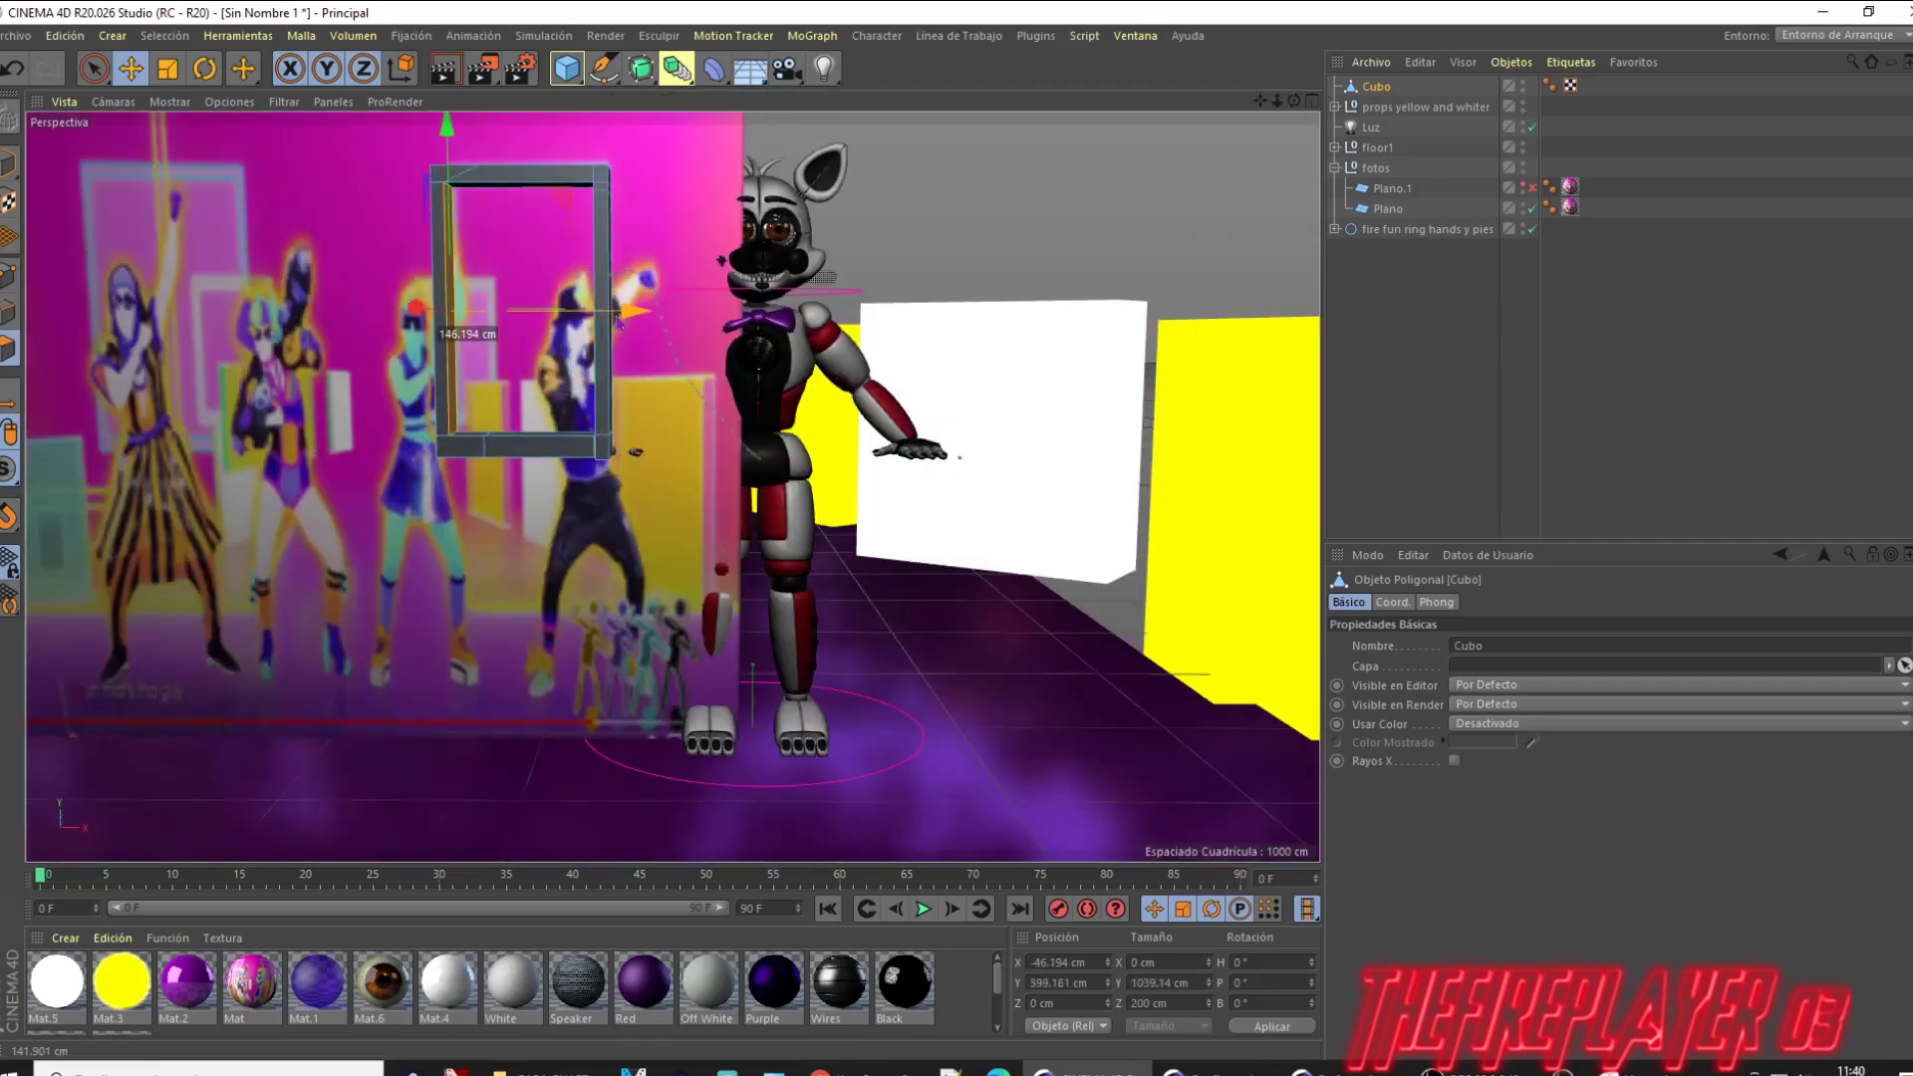
Step: Lower the espejo uwu frame about 400 cm and move it behind the fox
drag(469, 304, 473, 404)
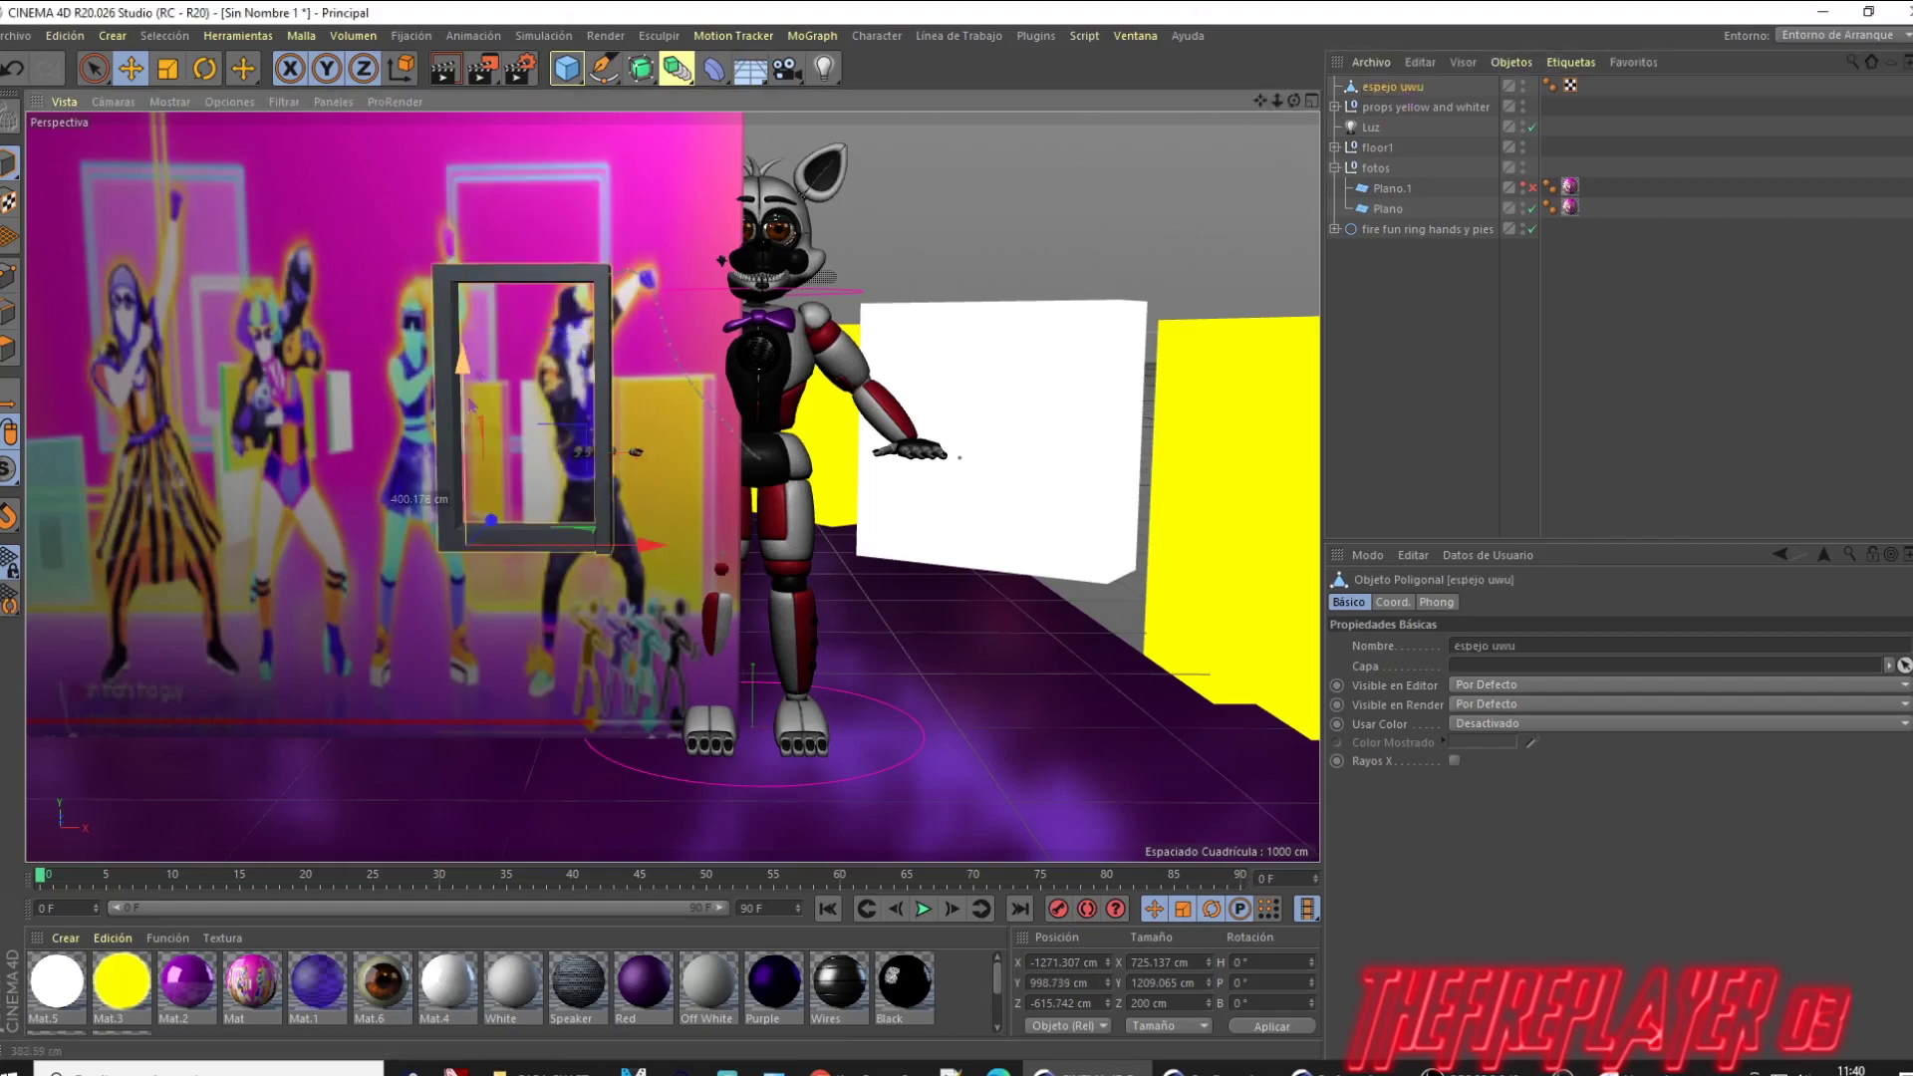
drag(598, 372, 986, 479)
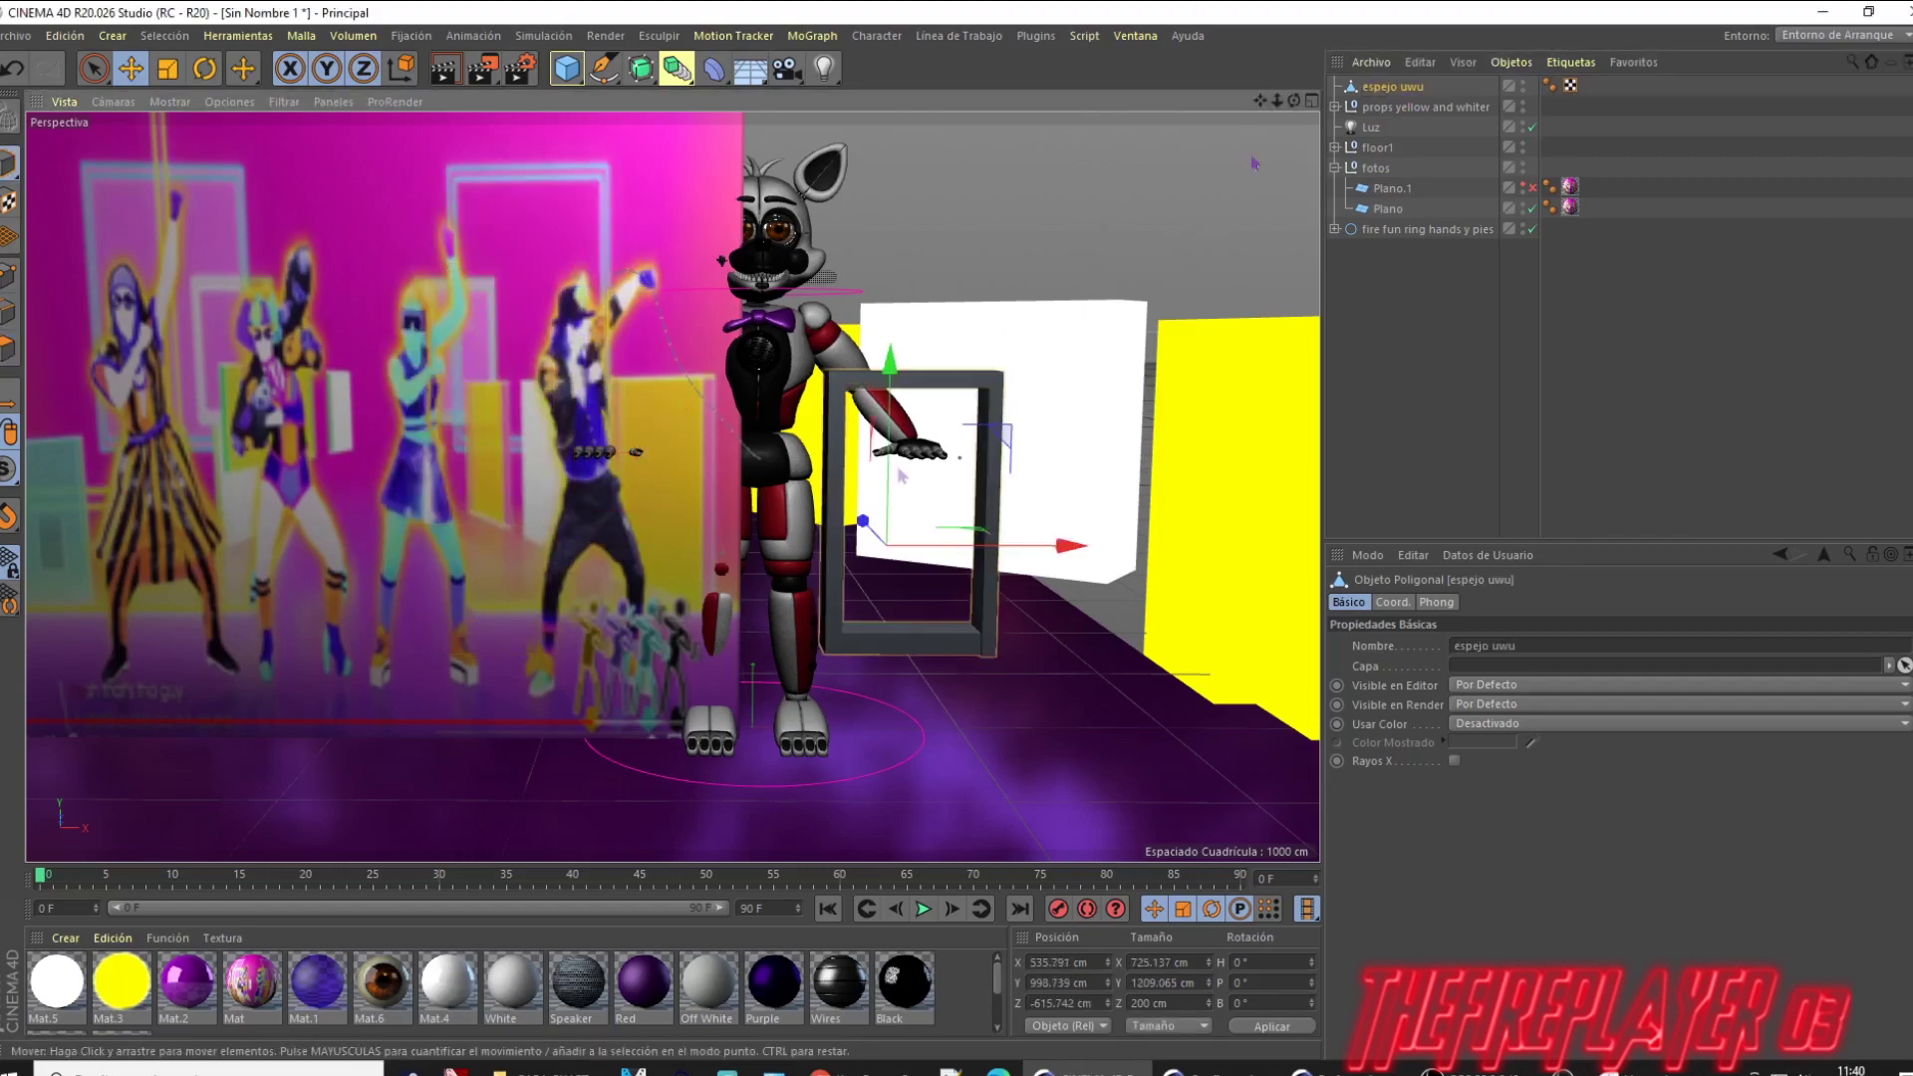
click(1392, 188)
click(1393, 87)
middle_click(657, 478)
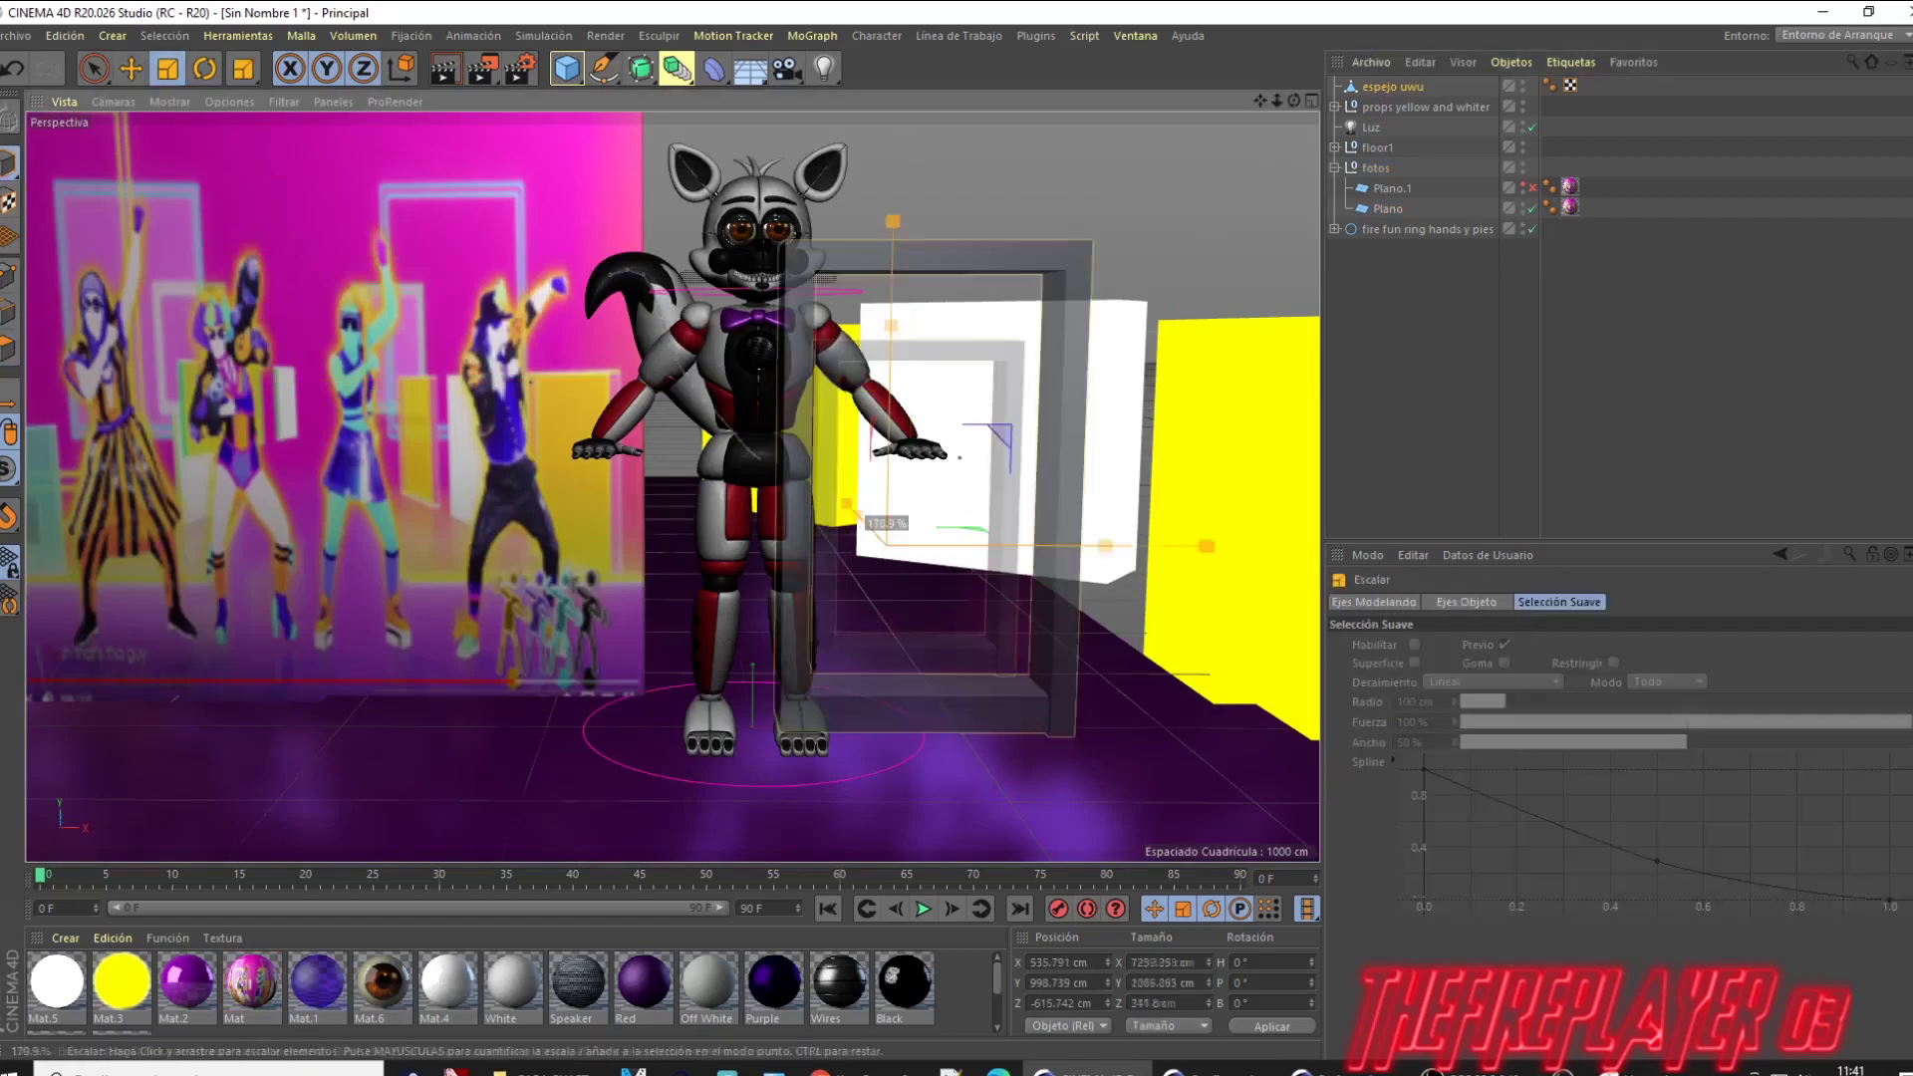
middle_click(960, 457)
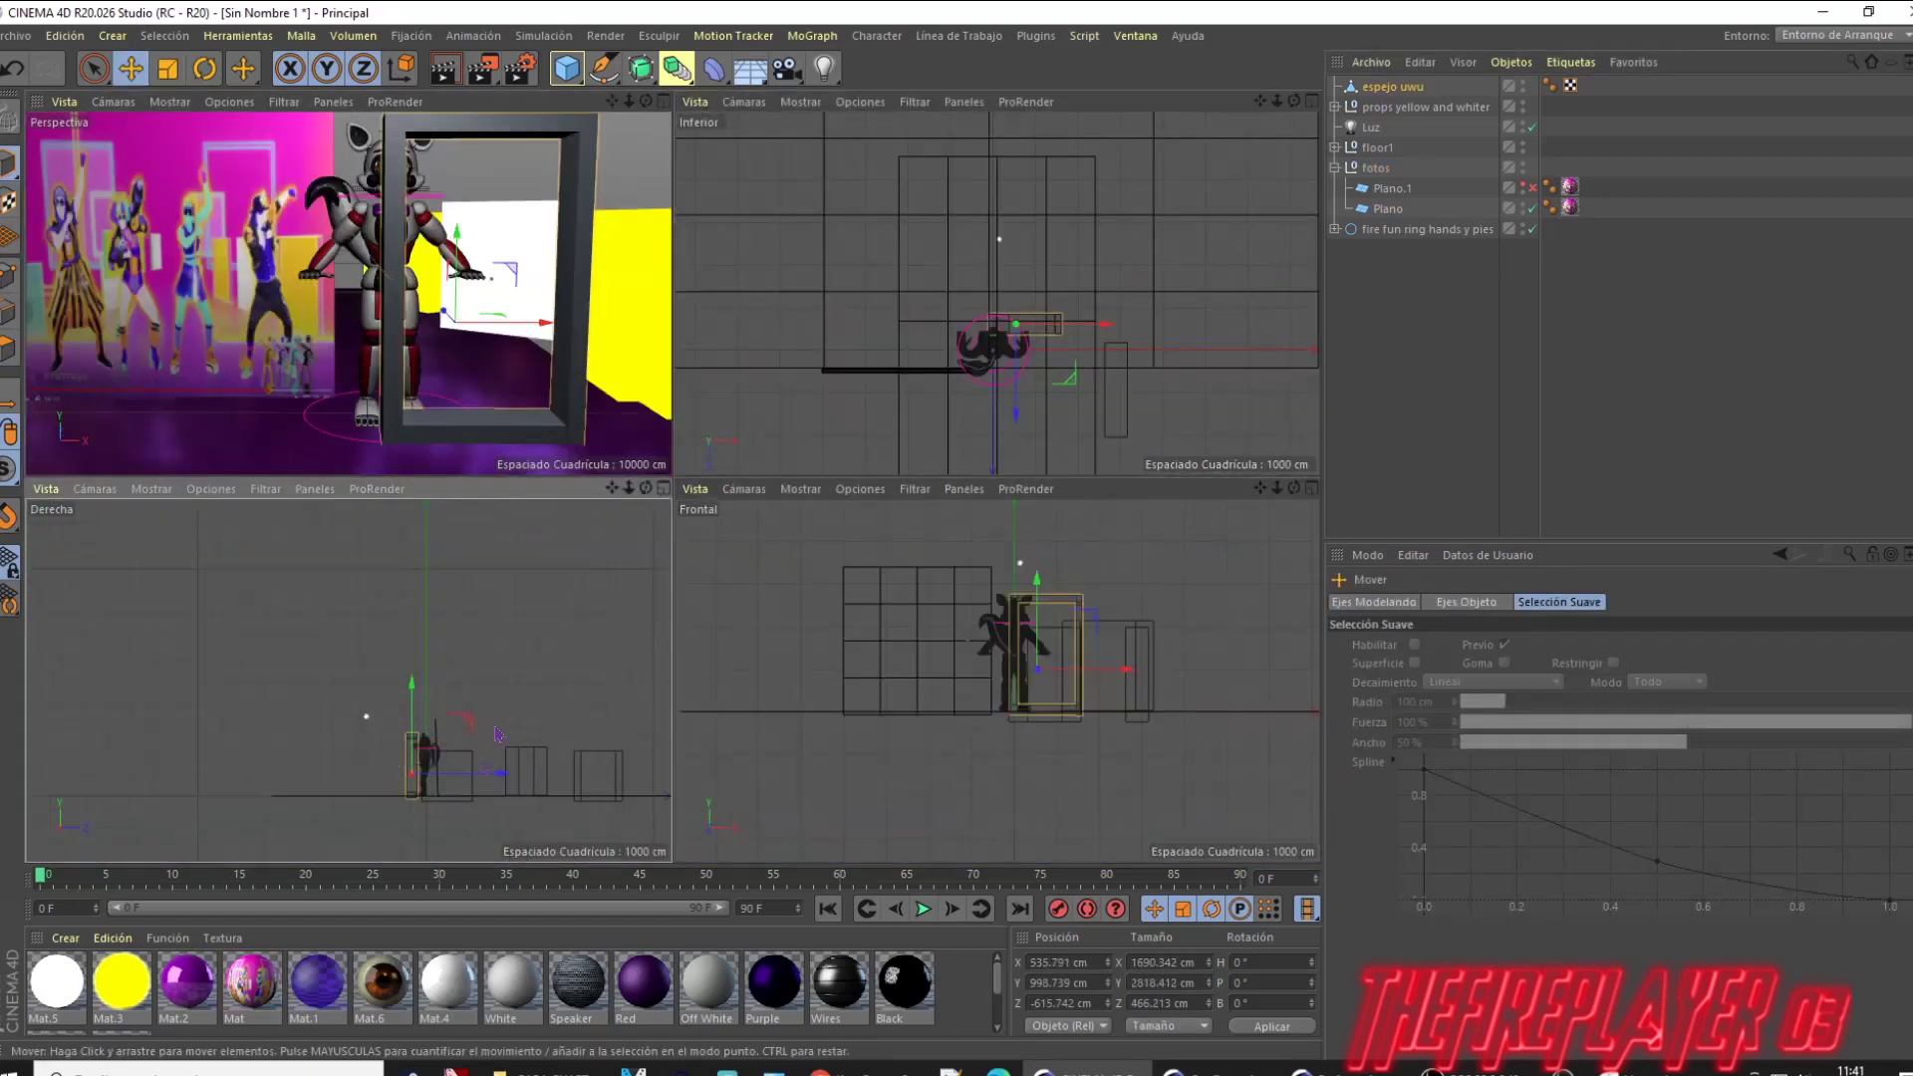
middle_click(959, 457)
click(923, 299)
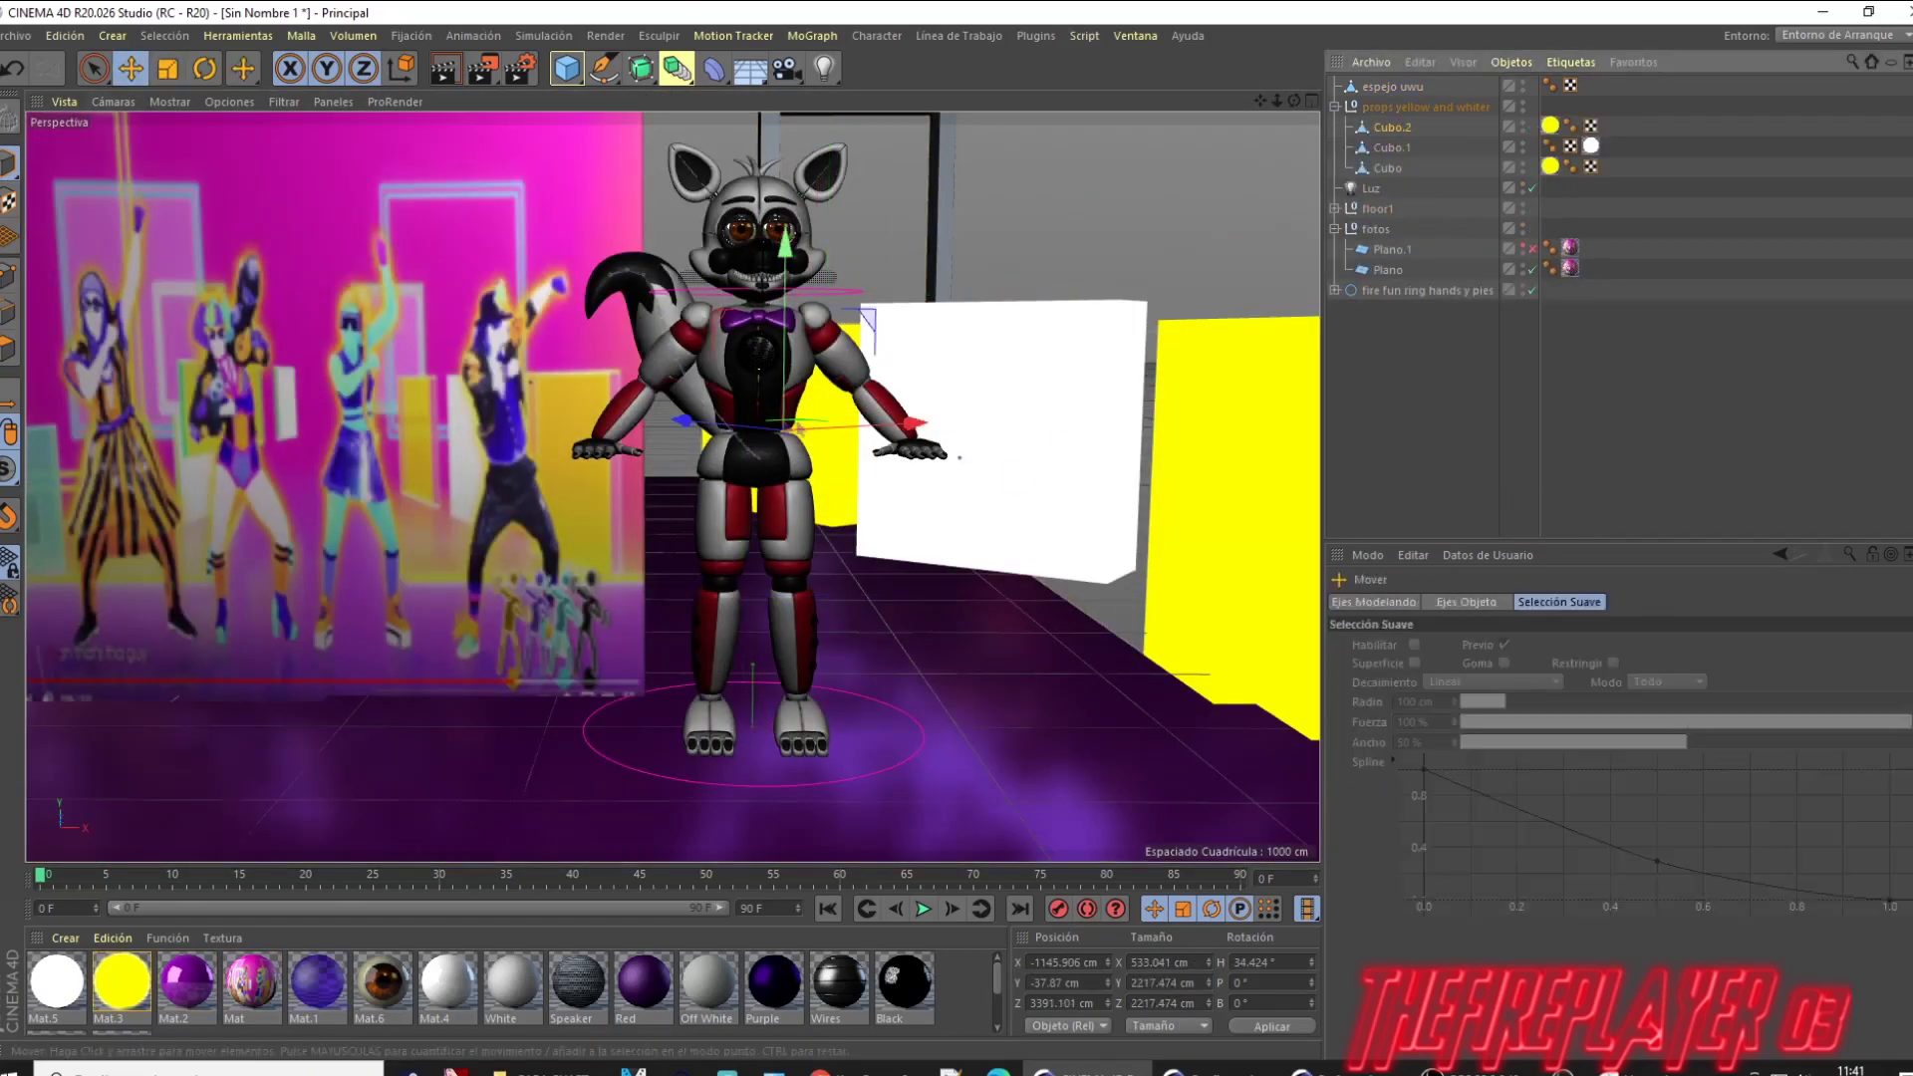
Step: Create Mat.7, assign it to espejo uwu, and enable Luminance and Glow
click(894, 296)
click(65, 938)
click(90, 672)
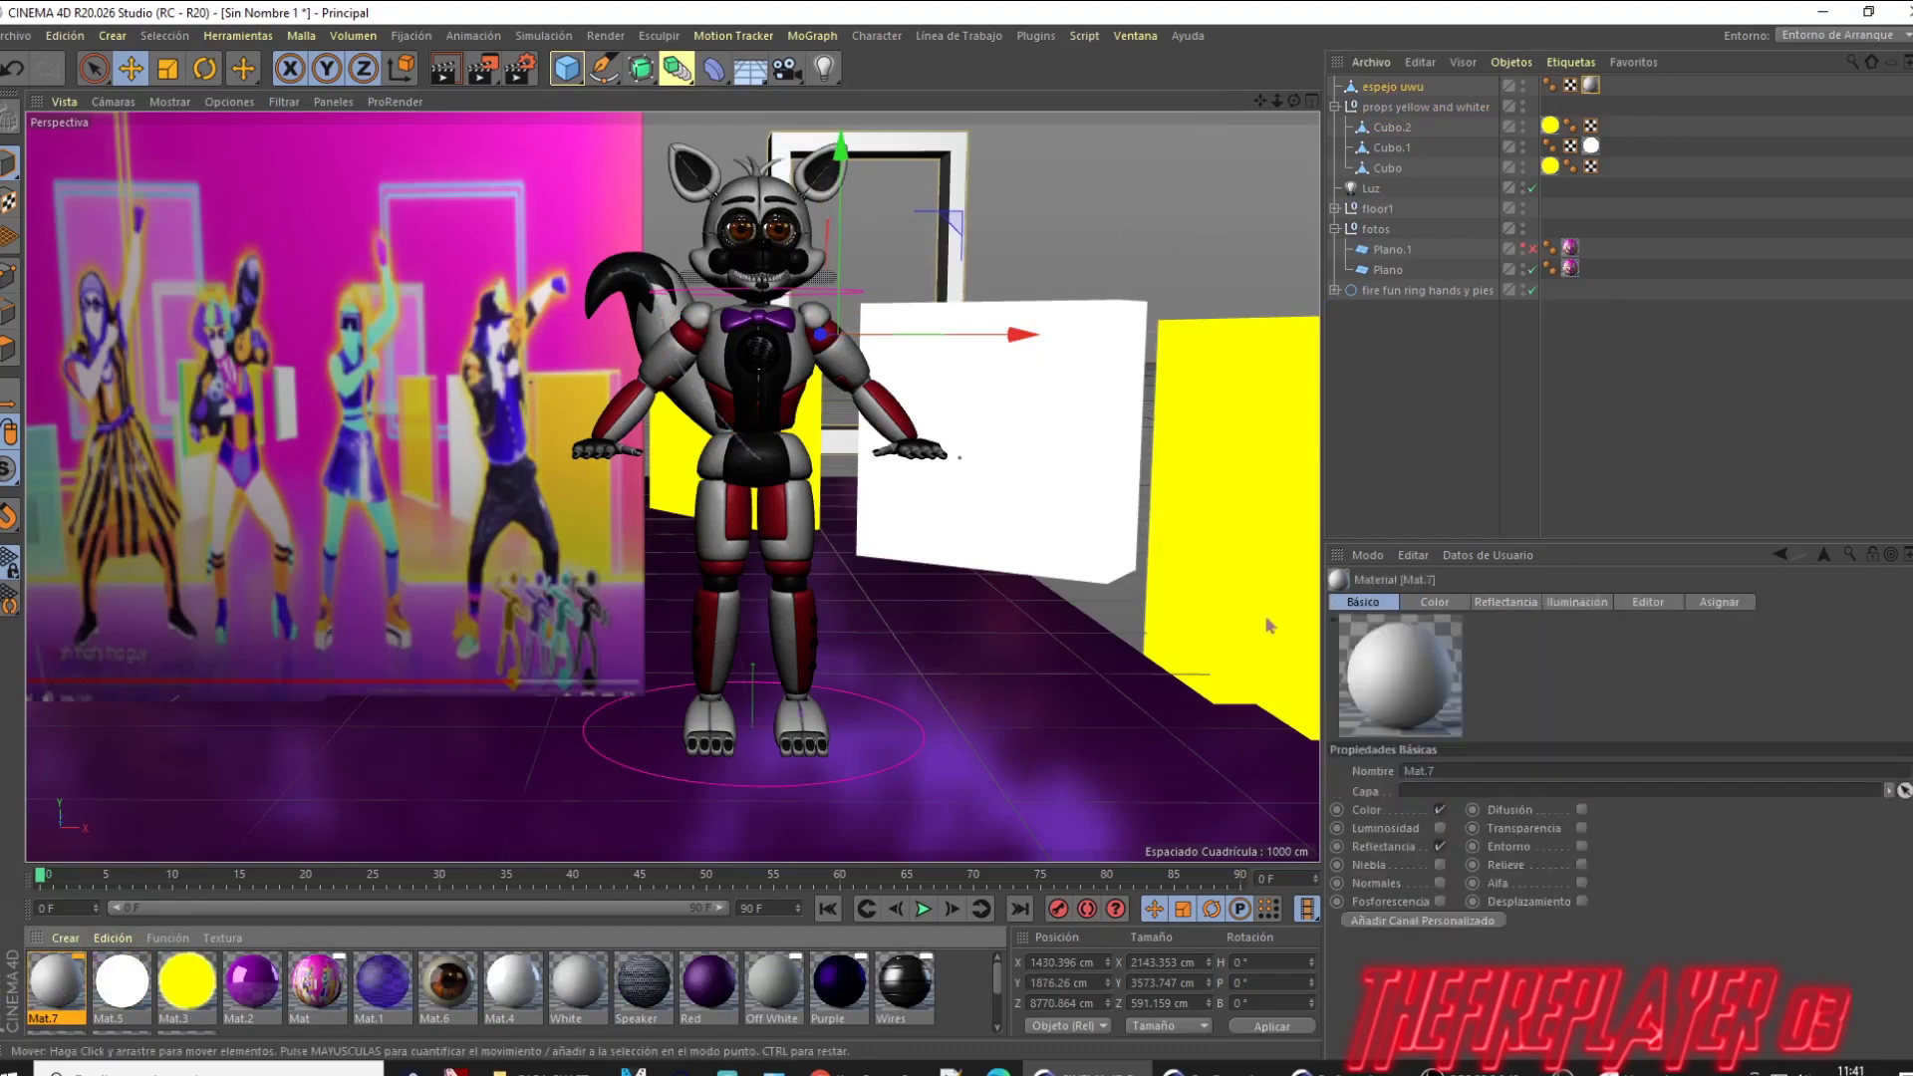
click(1440, 809)
click(1440, 901)
click(1439, 828)
Step: Set Mat.7's glow radius to 30 cm and duplicate the espejo uwu frame
click(1542, 602)
double_click(1500, 850)
text(30)
key(Return)
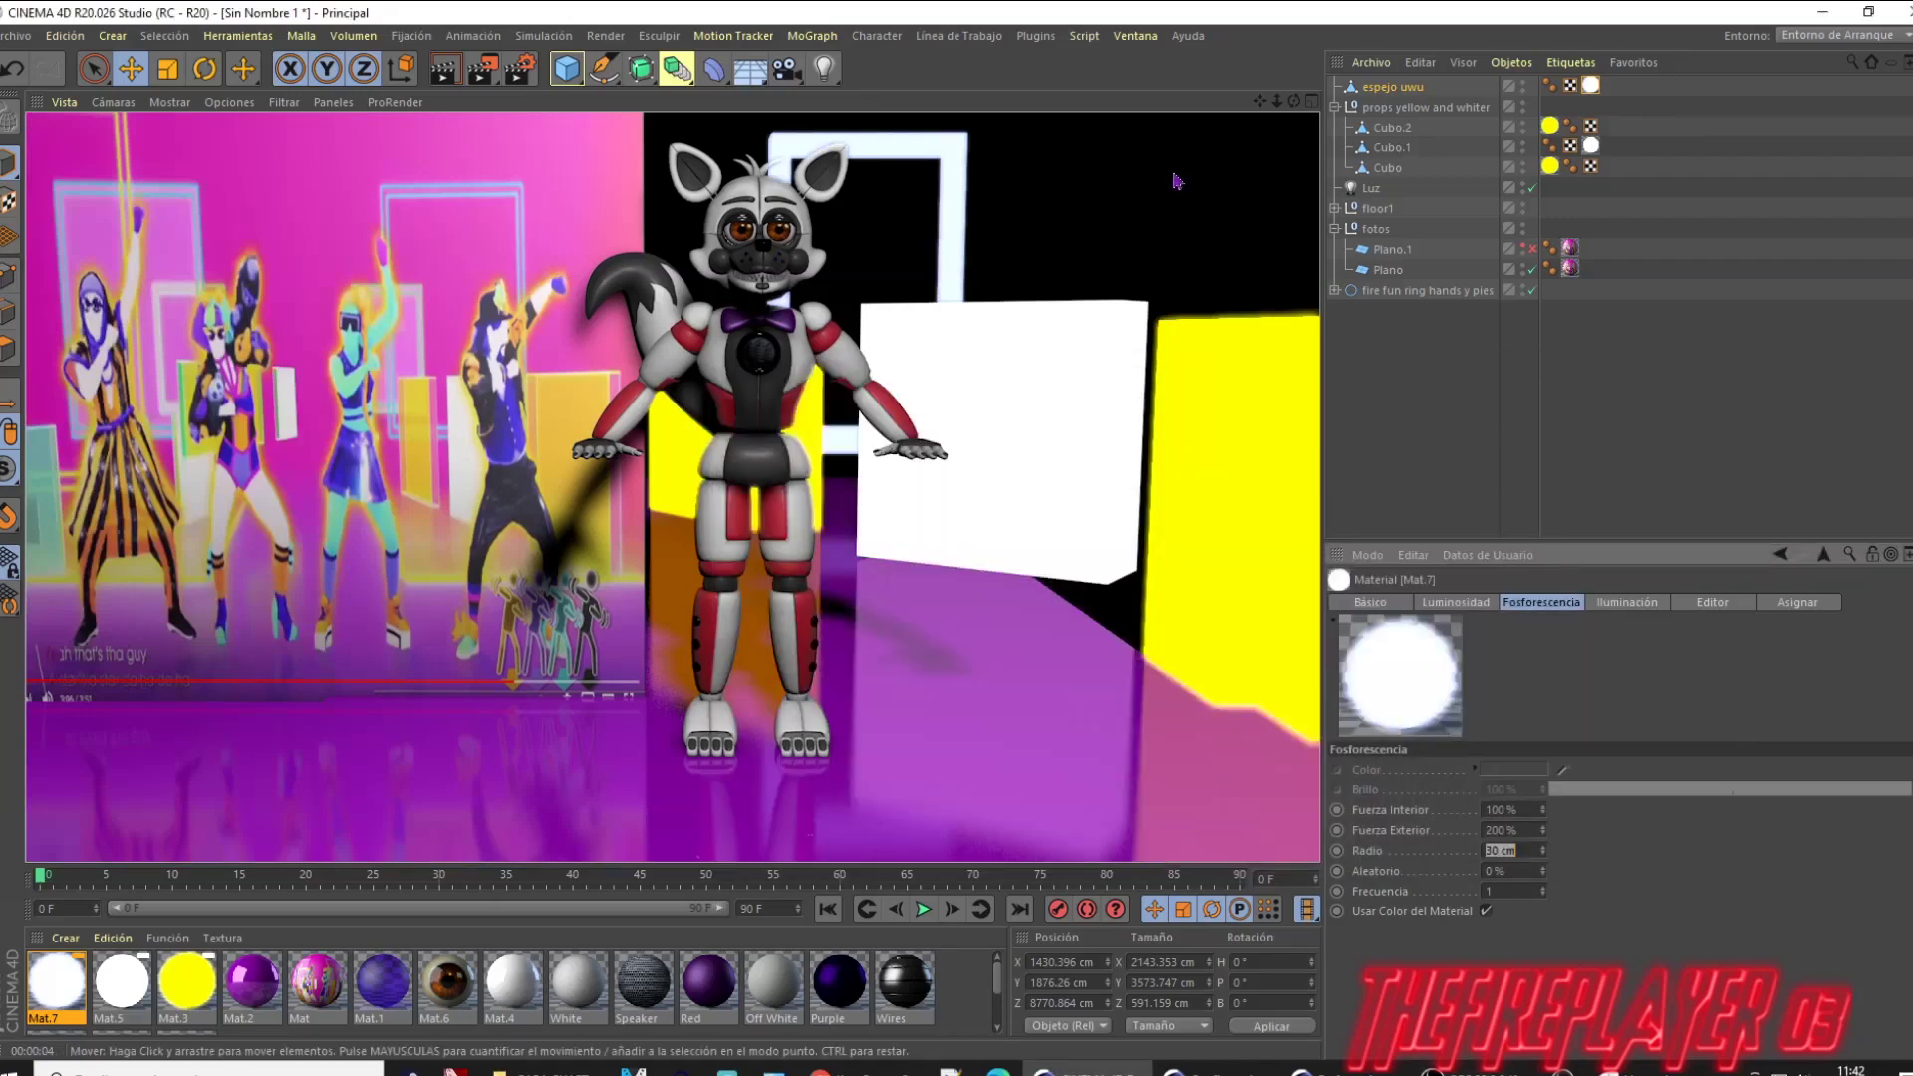
key(ctrl+c)
key(ctrl+v)
key(F5)
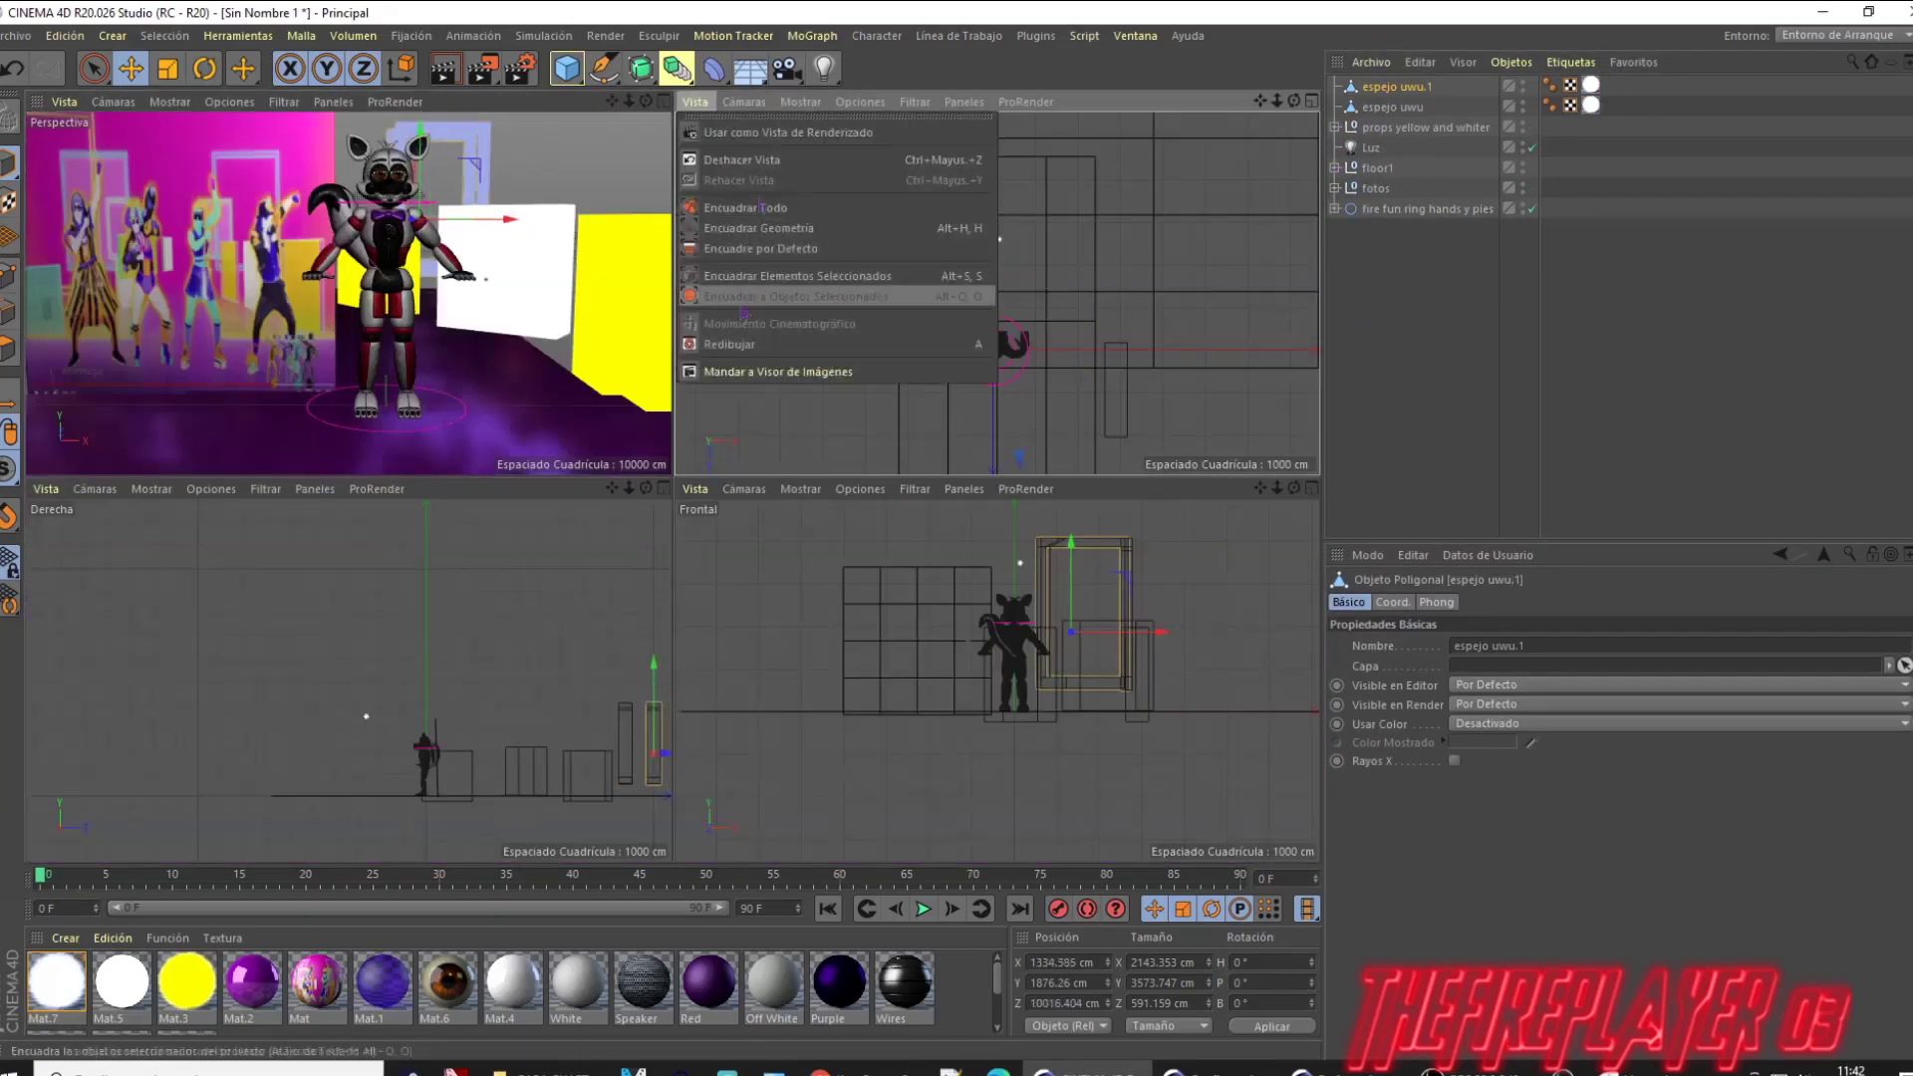
Step: Move the image backdrop to the fox's right and group both frames under a null
key(t)
key(F1)
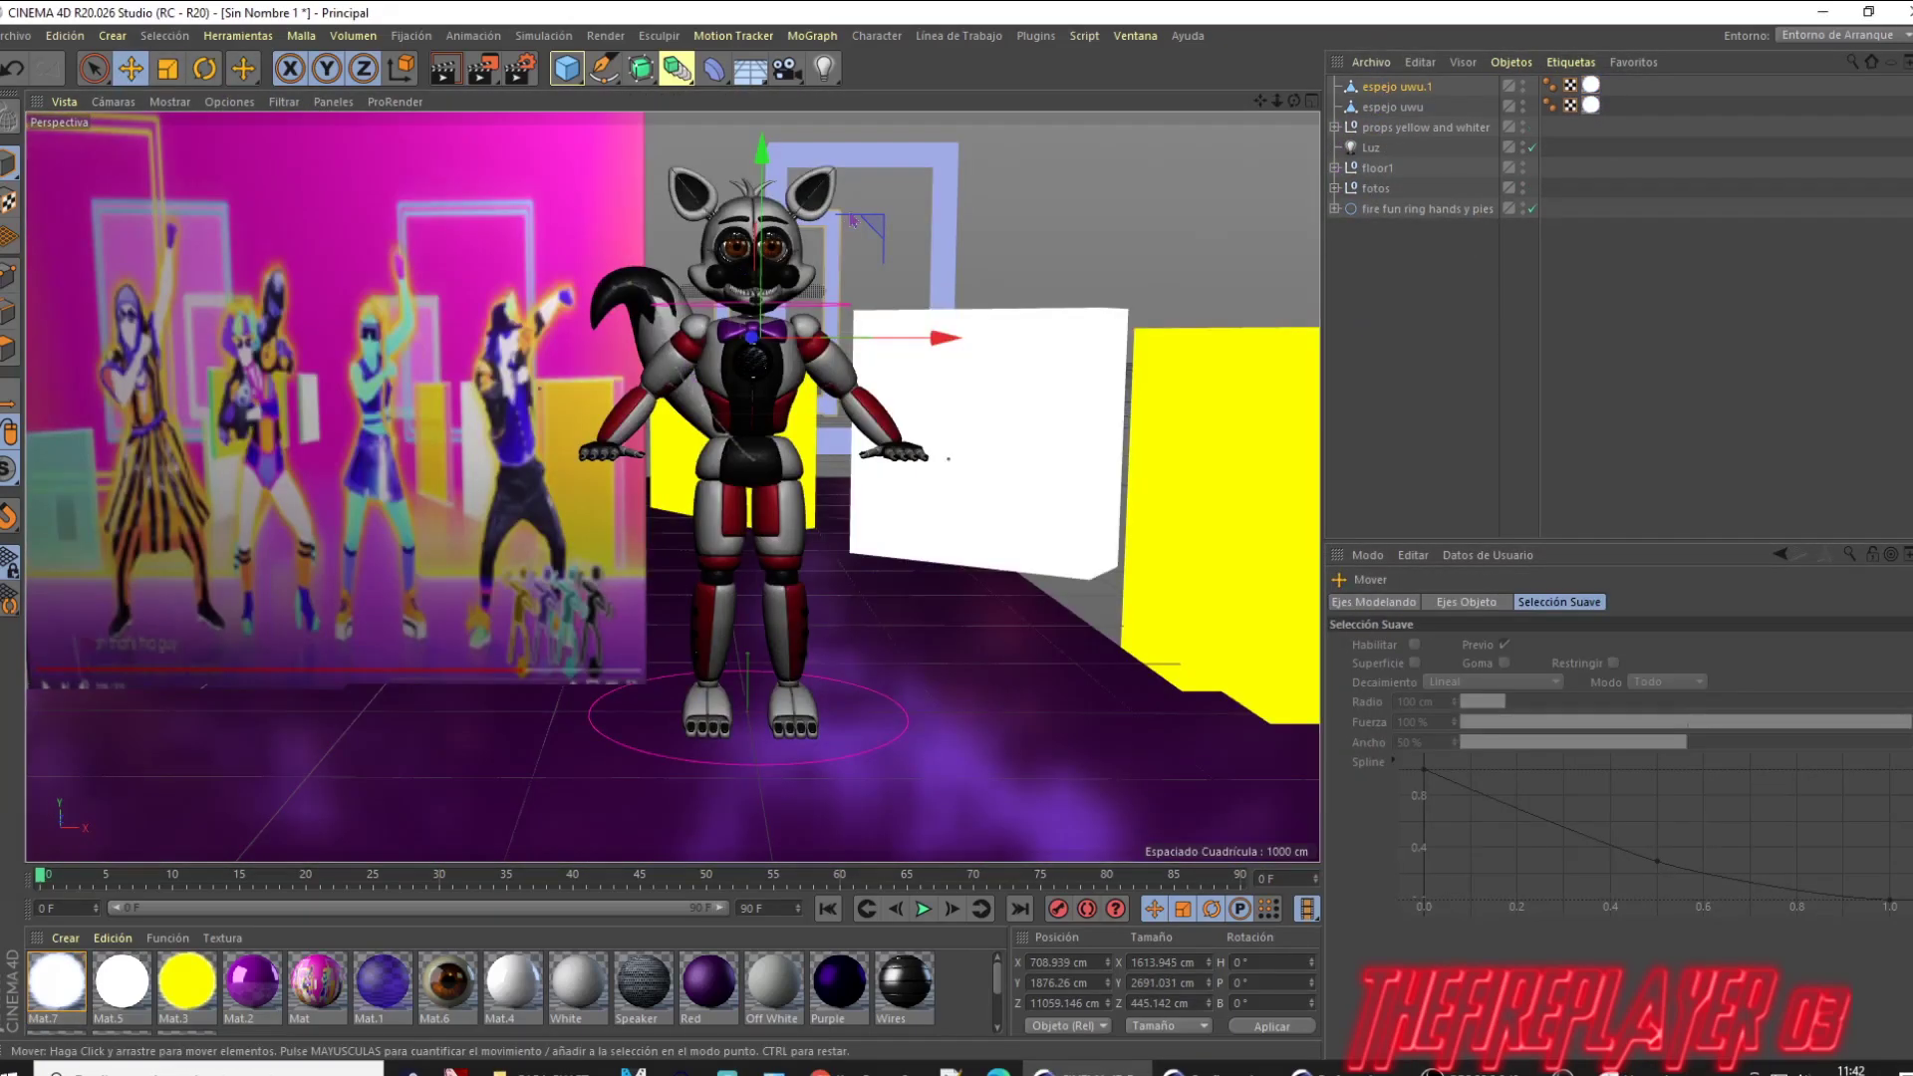
drag(423, 209, 1211, 204)
key(alt+g)
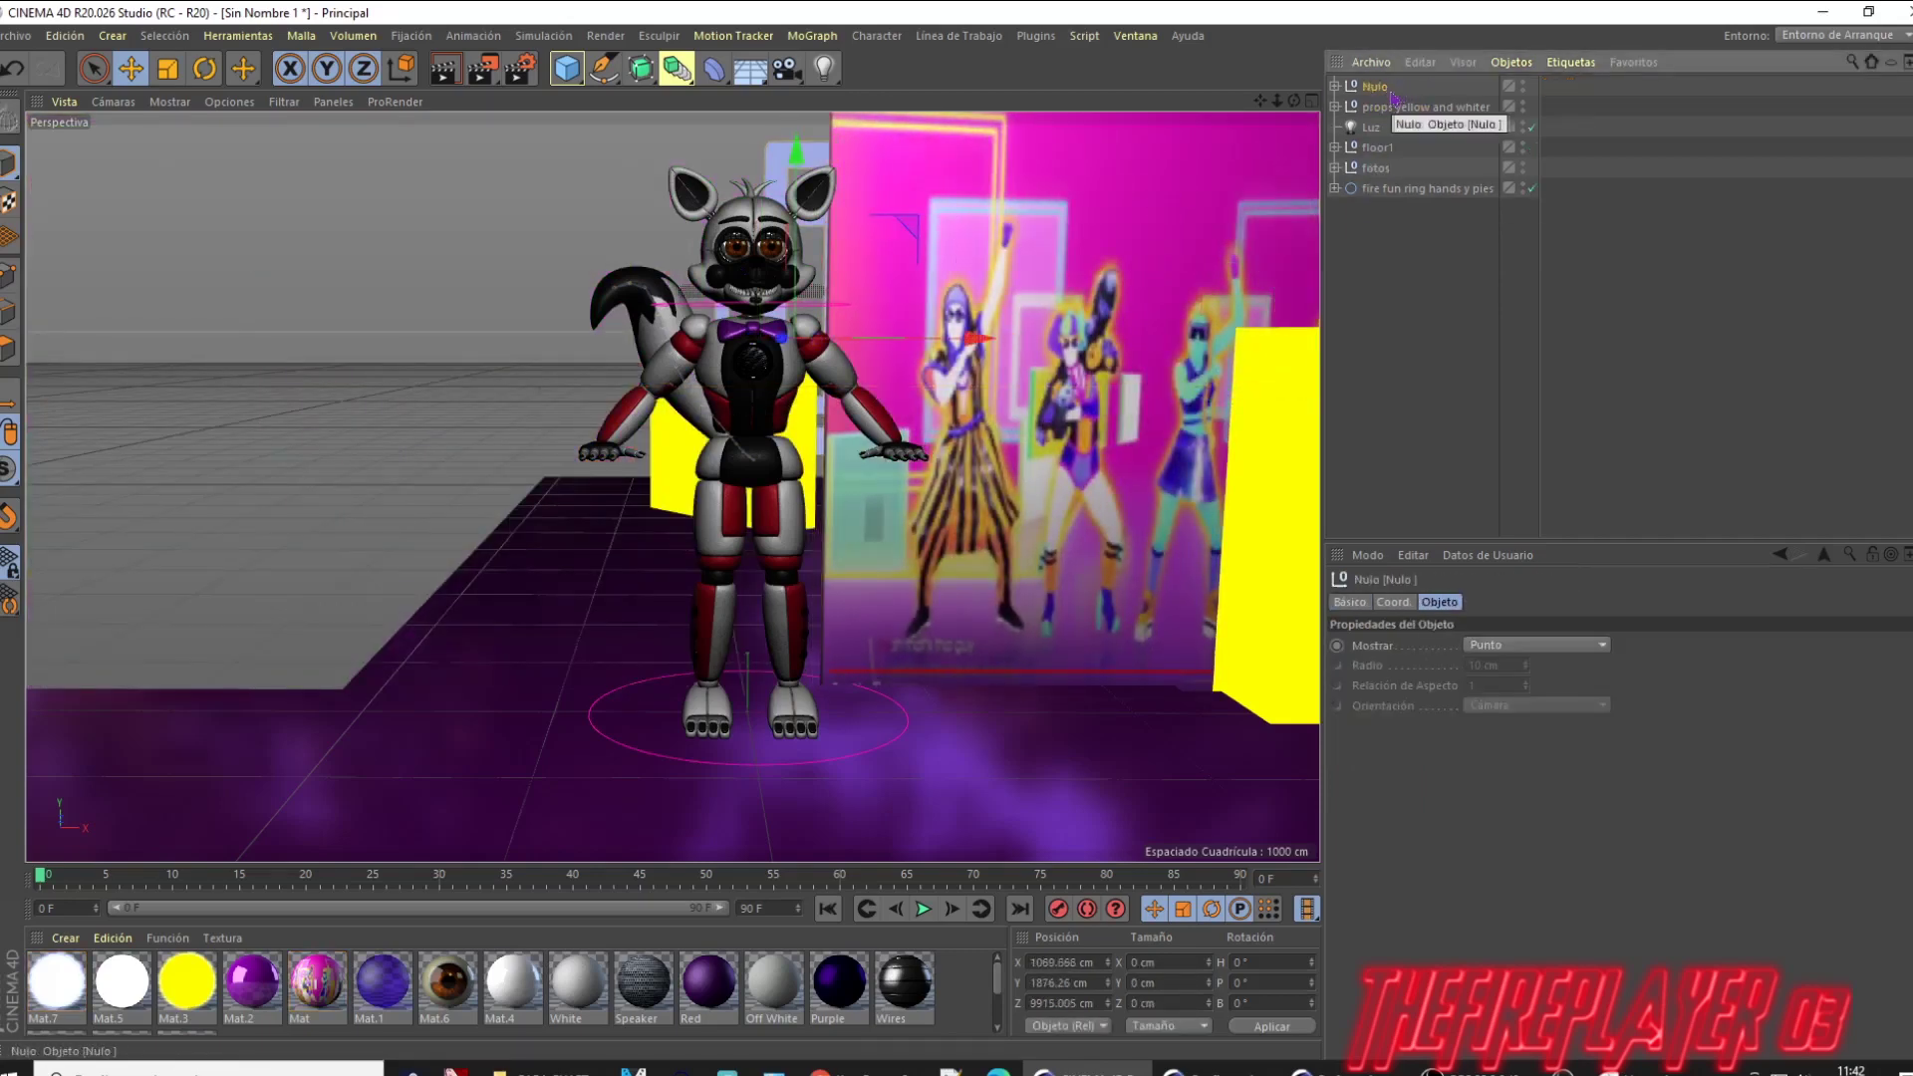
Step: Duplicate the yellow-and-white props group and angle the copy on the stage's left
click(1412, 100)
key(ctrl+c)
key(ctrl+v)
key(r)
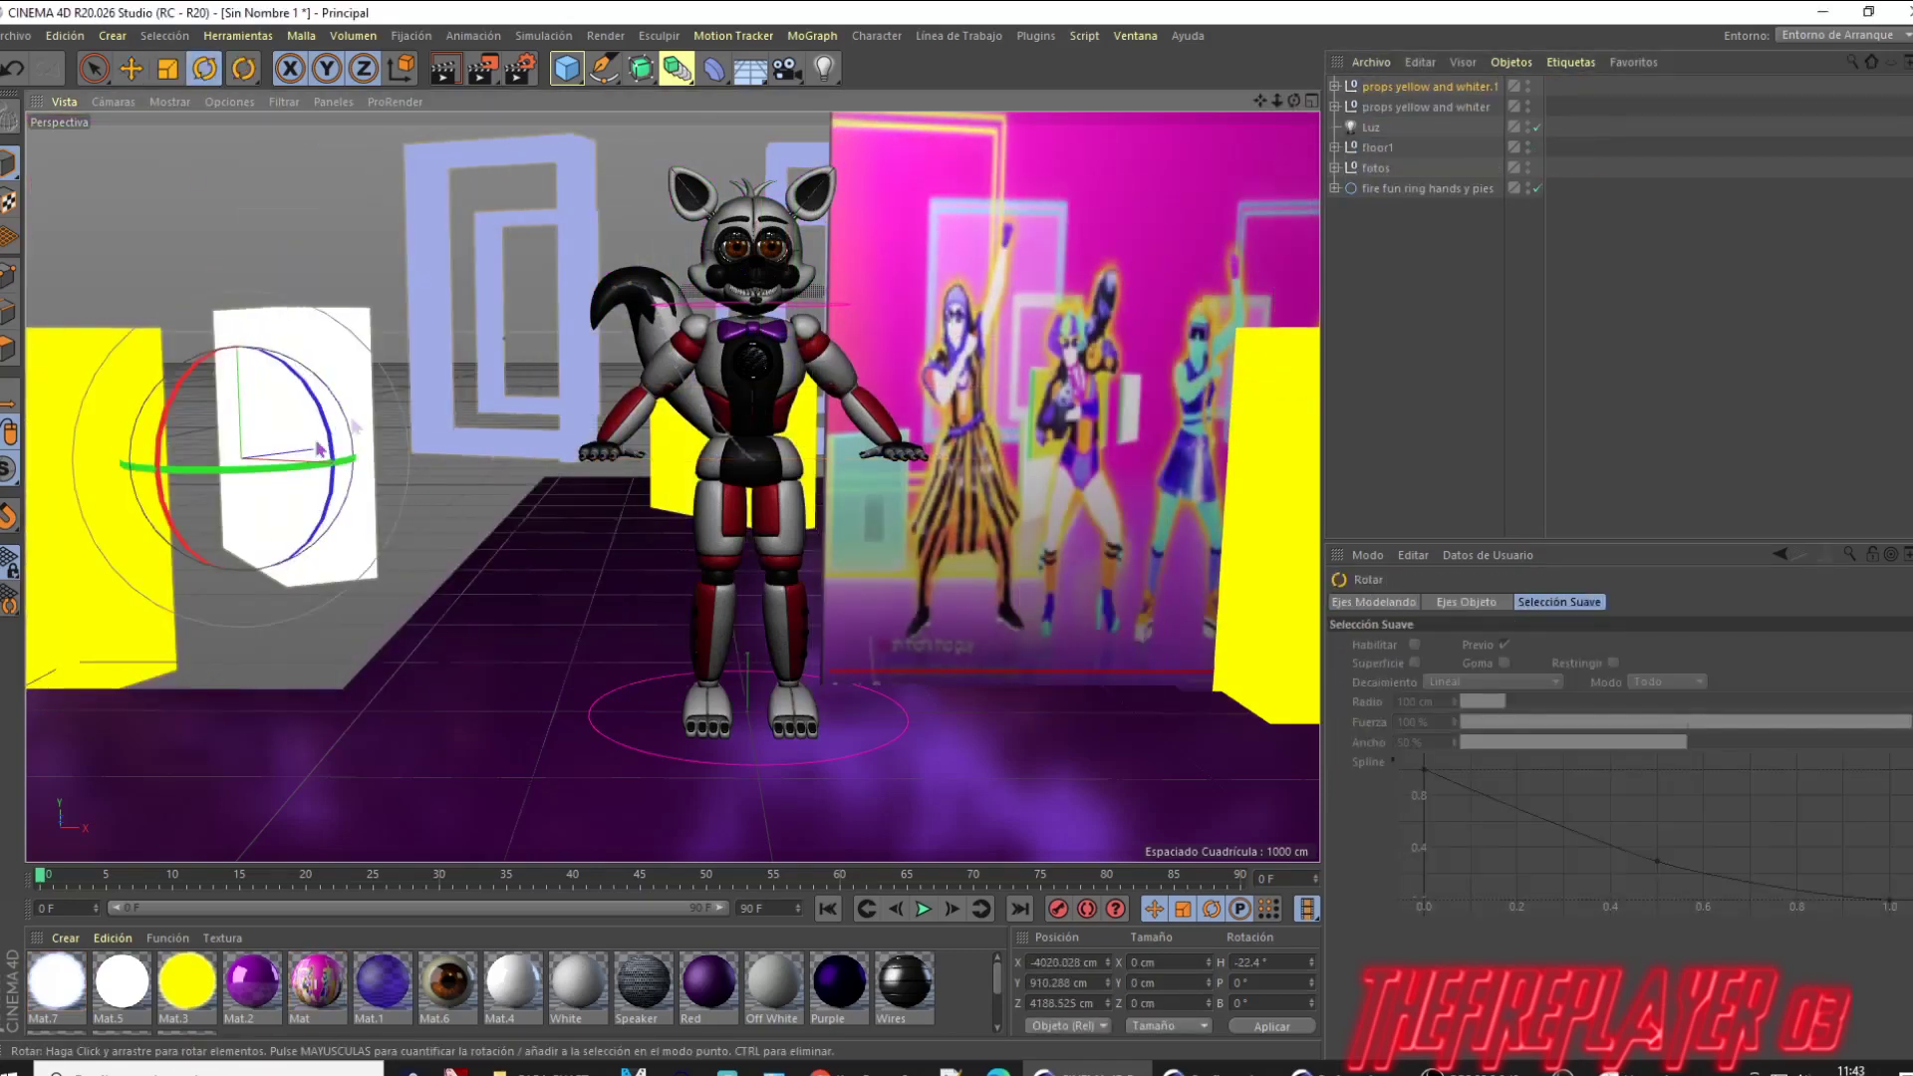
drag(239, 468, 304, 476)
Step: Paste a copy of the glowing frames and create the new material Mat.8
key(ctrl+v)
key(F5)
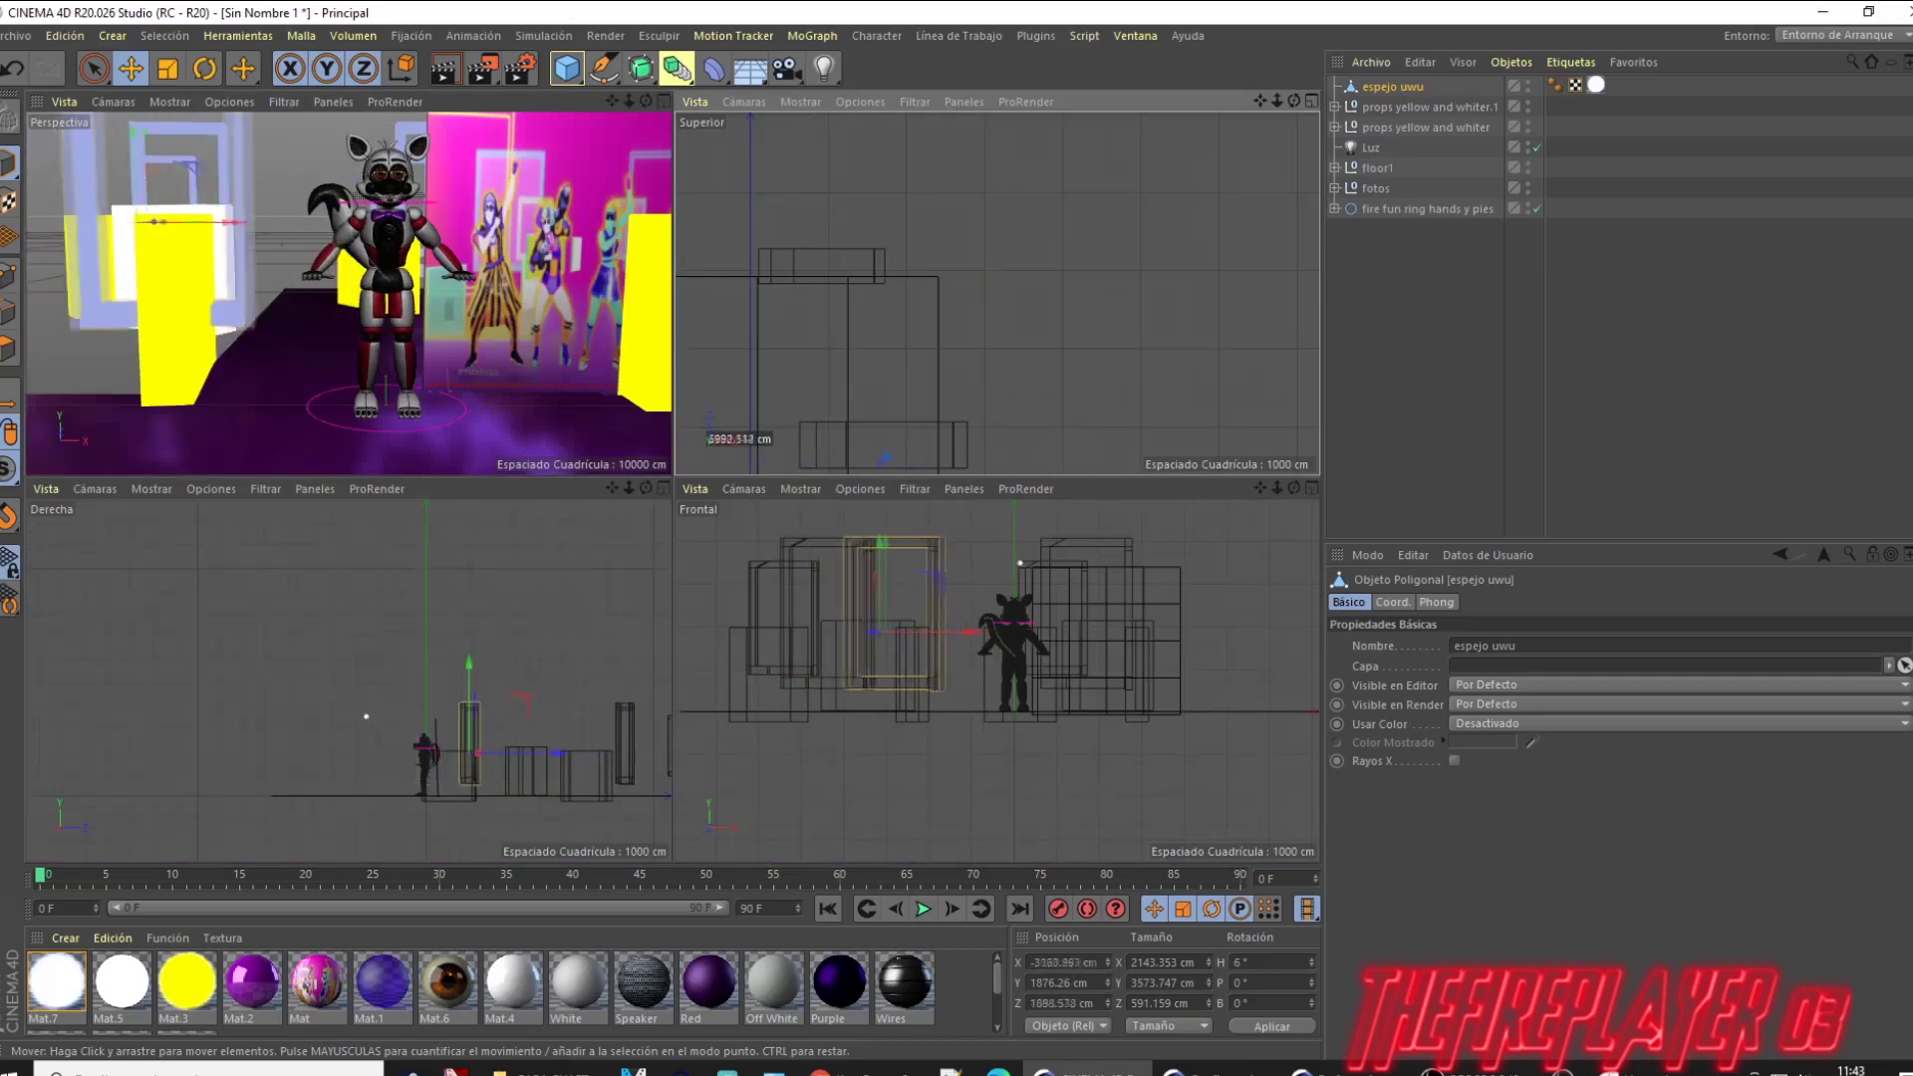
key(F1)
key(e)
key(ctrl+c)
key(ctrl+v)
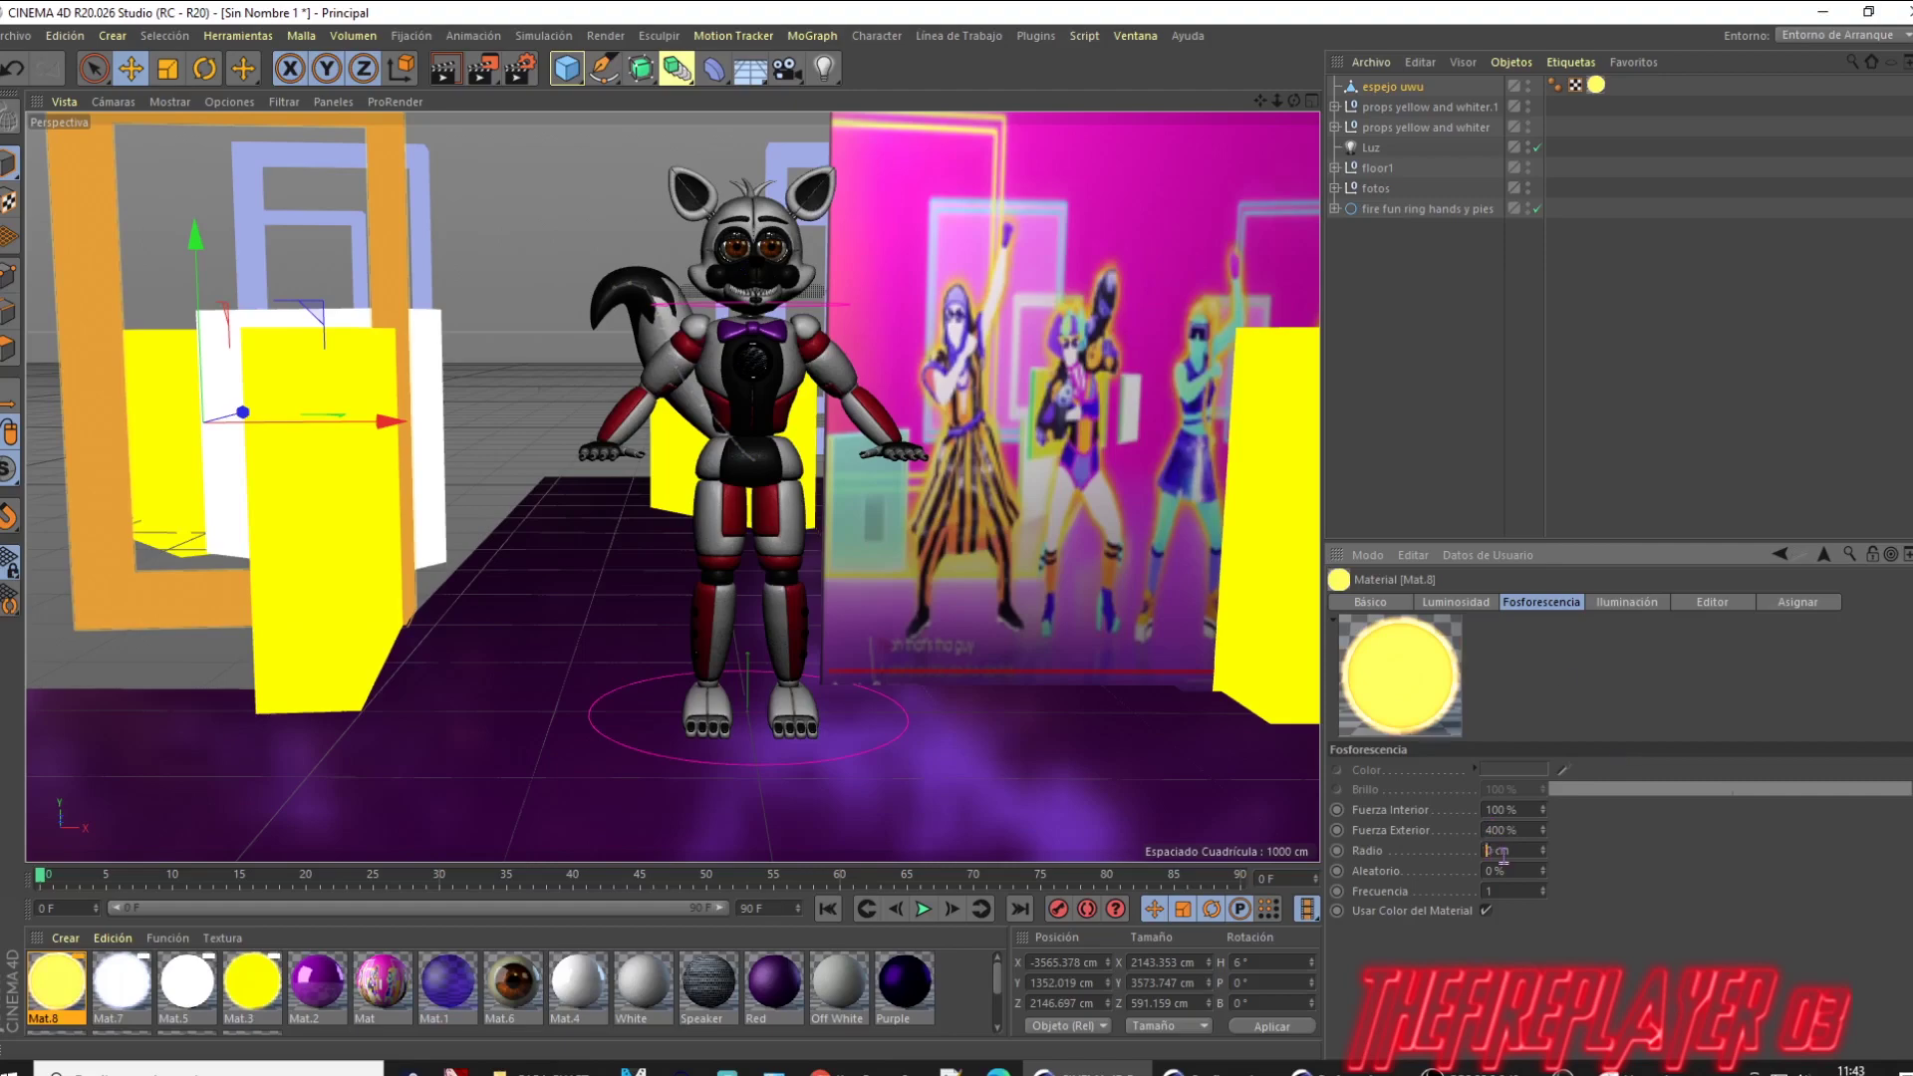
Step: Set Mat.8's Fosforescencia glow radius to 30 cm
text(3)
key(Return)
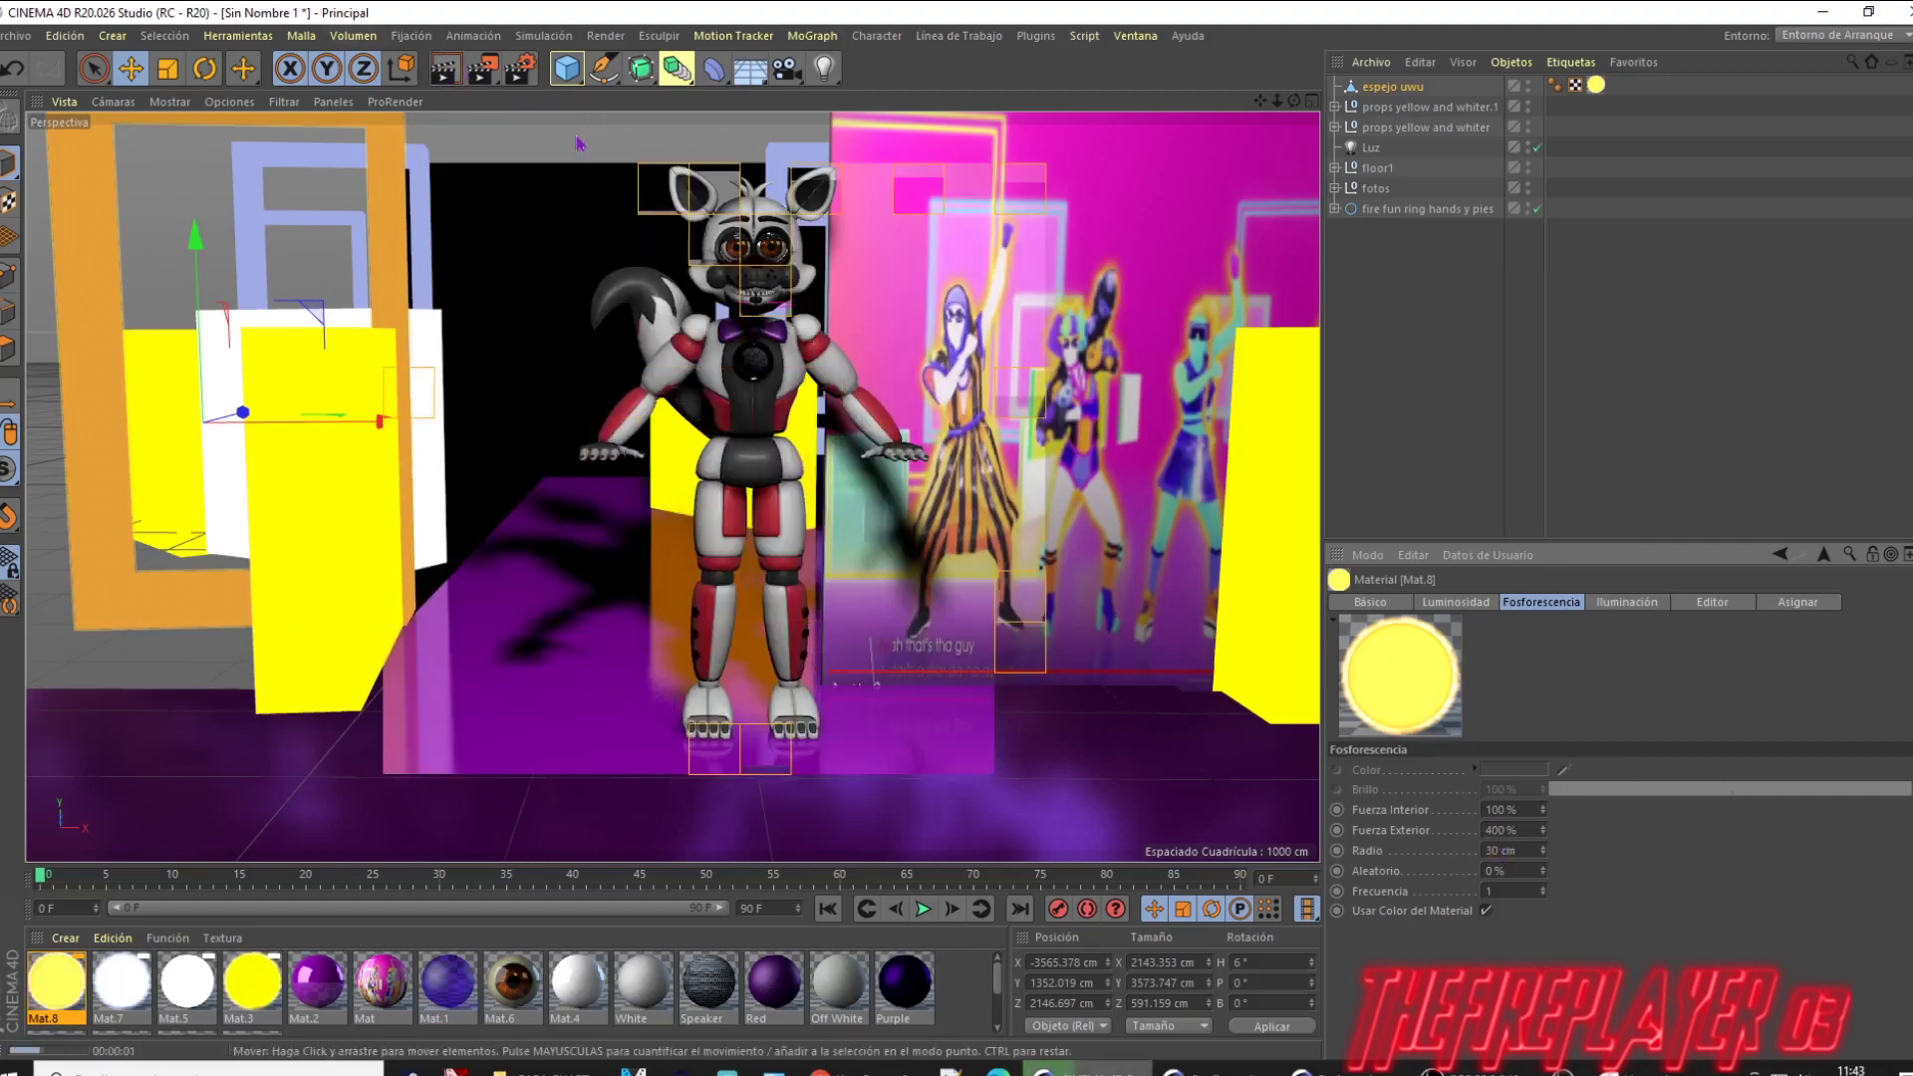